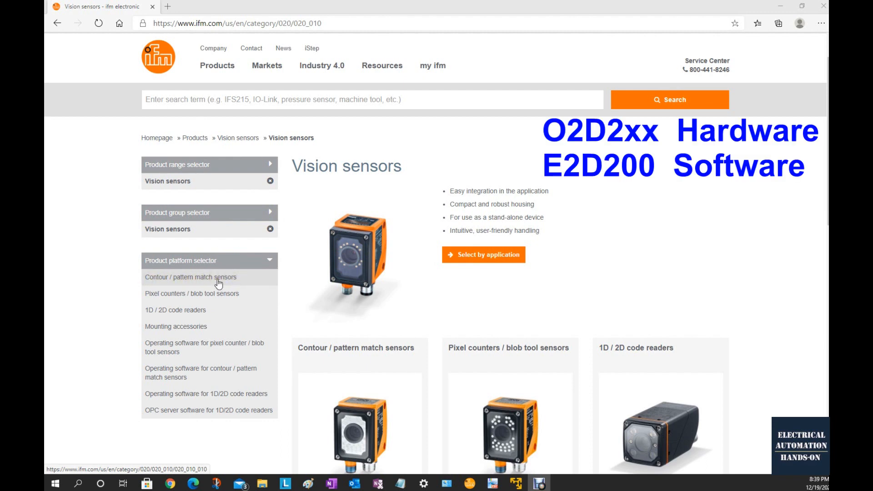
# Step: Open the product page of the O2D220 sensor from the Contour / pattern match sensors category
pyautogui.click(164, 298)
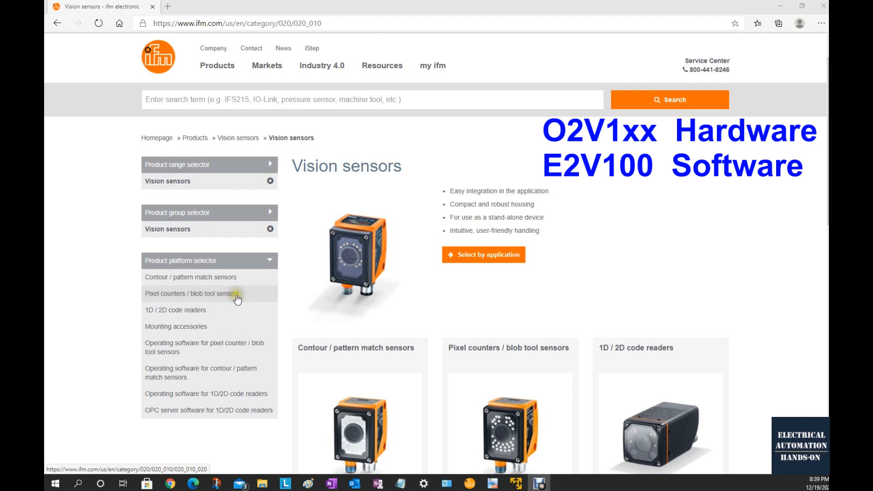
pyautogui.click(246, 279)
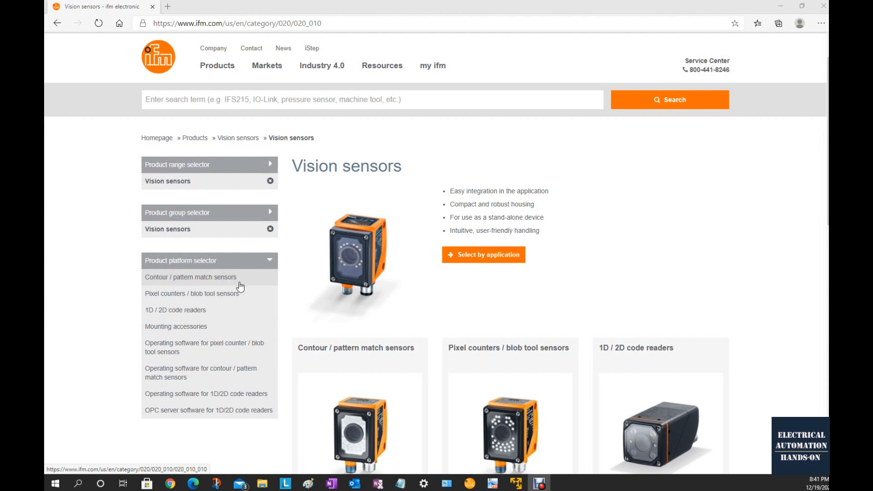
pyautogui.click(196, 278)
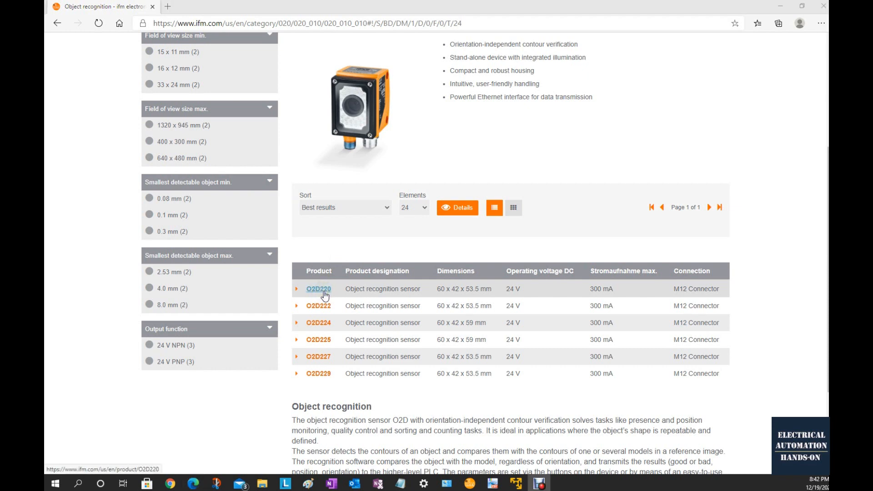
pyautogui.click(323, 291)
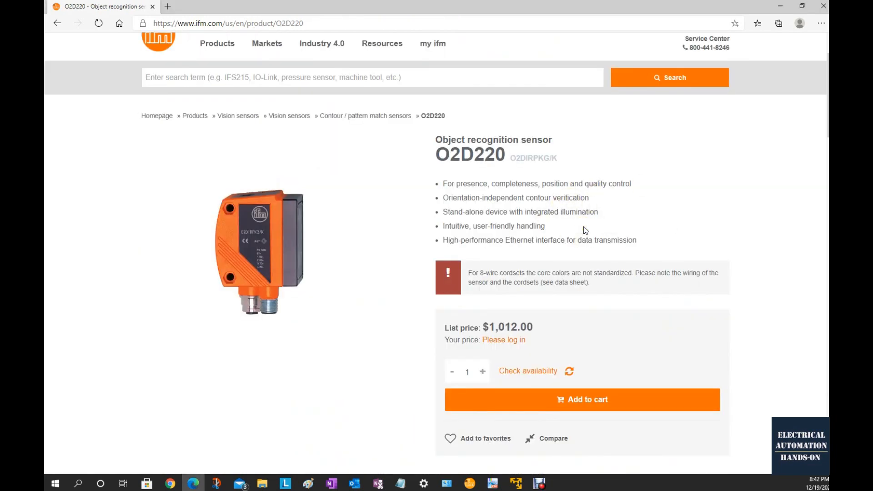
# Step: Review the downloads for the O2D220, examining the O2D2xx startup package and its Siemens example programs
pyautogui.scroll(-9, 583, 226)
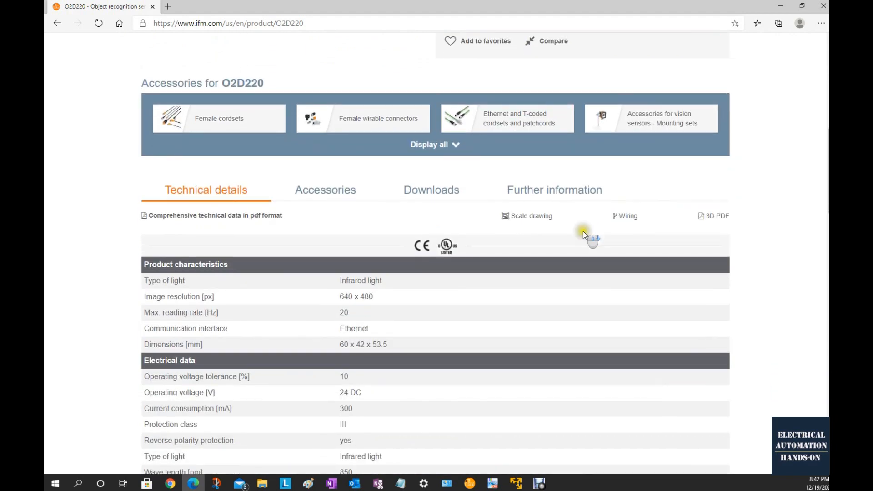
pyautogui.click(439, 194)
pyautogui.scroll(-3, 498, 212)
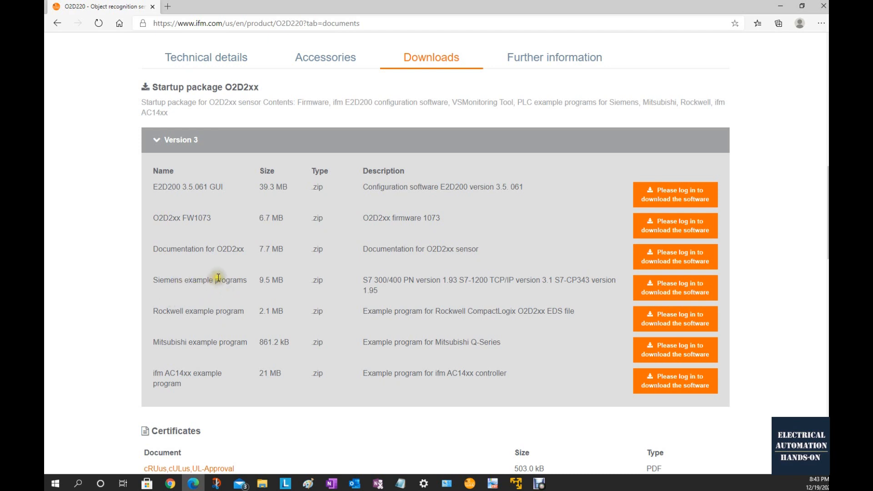
pyautogui.scroll(1, 218, 277)
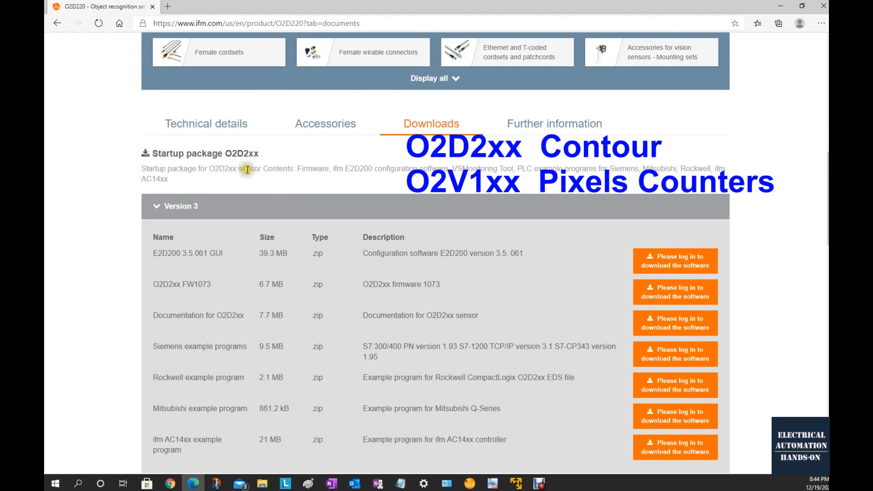
pyautogui.scroll(-1, 329, 387)
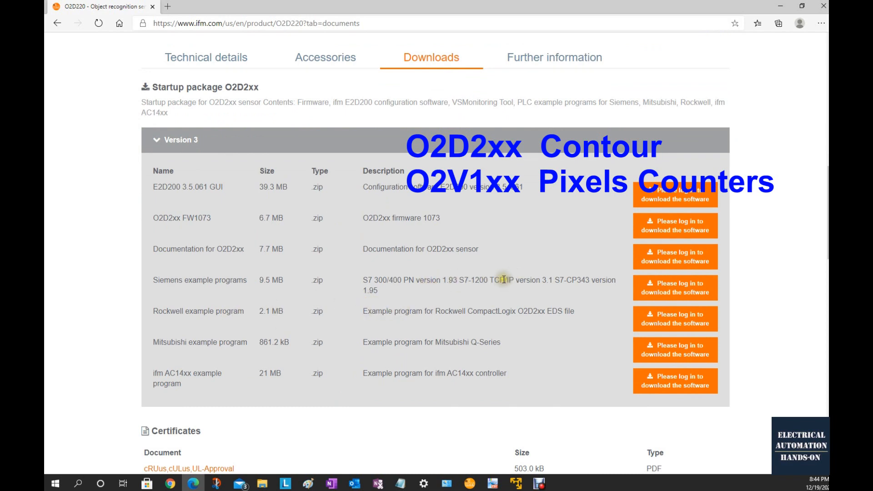
pyautogui.moveTo(459, 280); pyautogui.dragTo(487, 281)
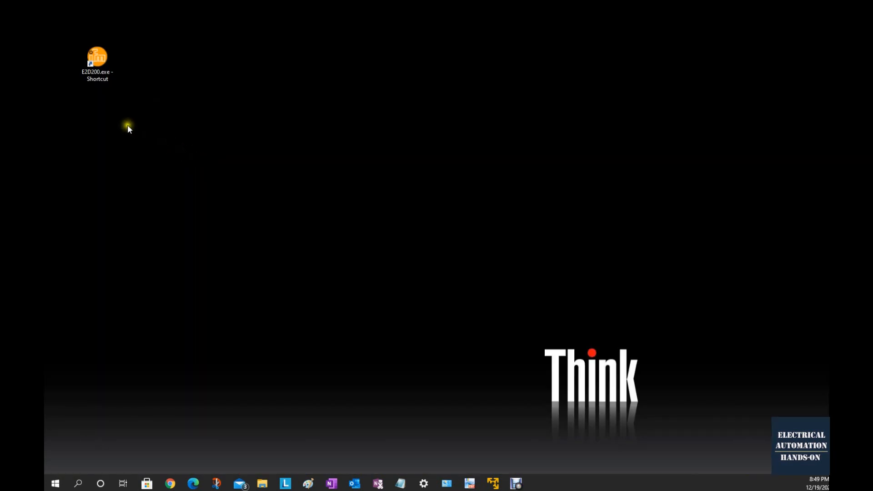
# Step: Launch the E2D200 software from the desktop and connect to the sensor at IP address 192.168.0.24, port 8080
pyautogui.doubleClick(91, 63)
pyautogui.click(193, 76)
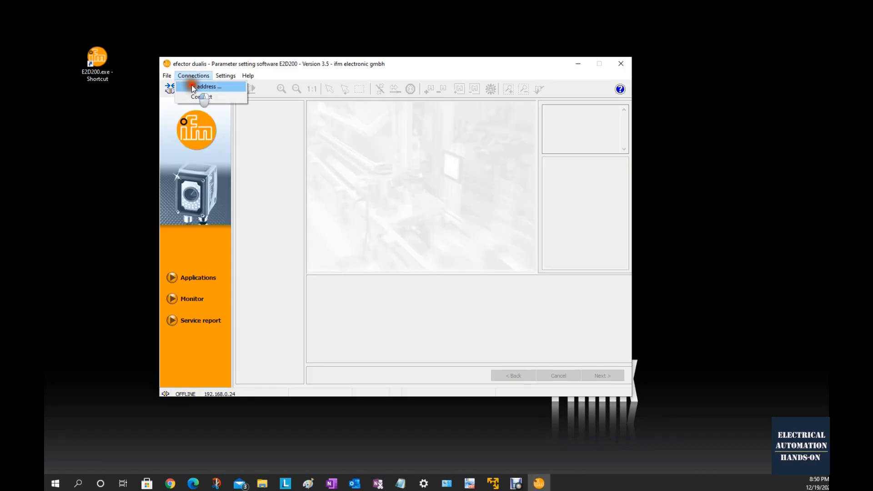
pyautogui.click(192, 86)
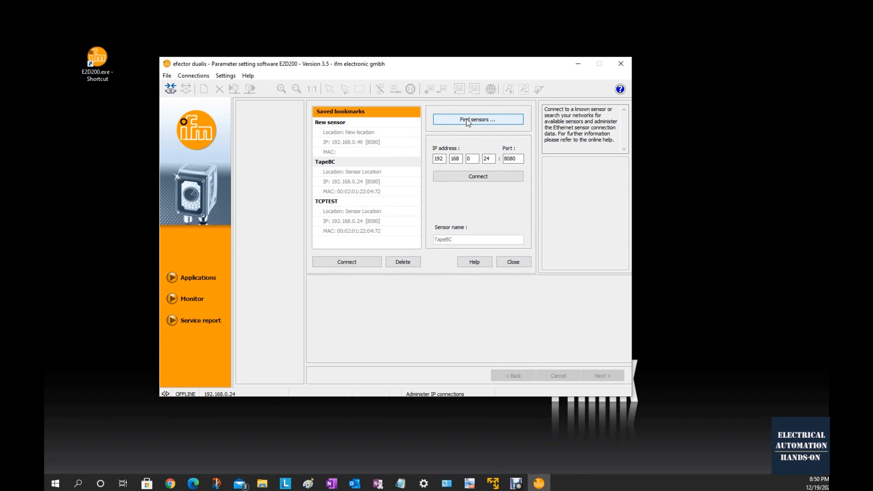
pyautogui.click(500, 130)
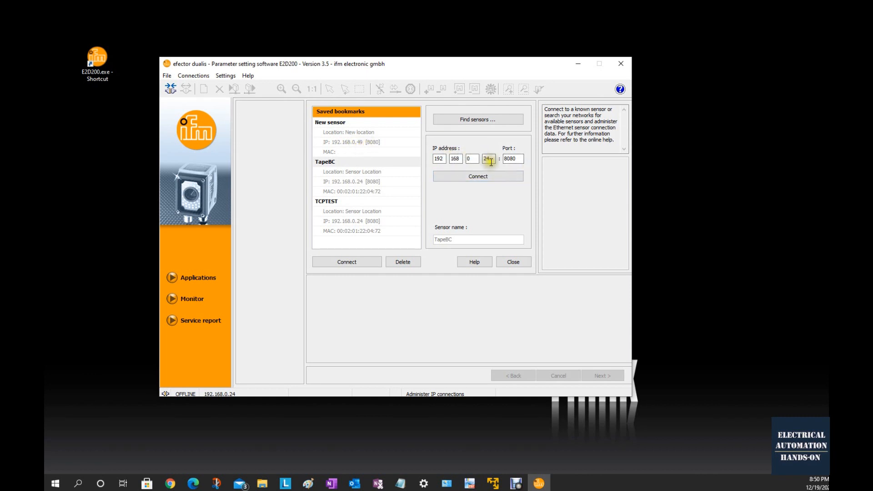
pyautogui.click(489, 178)
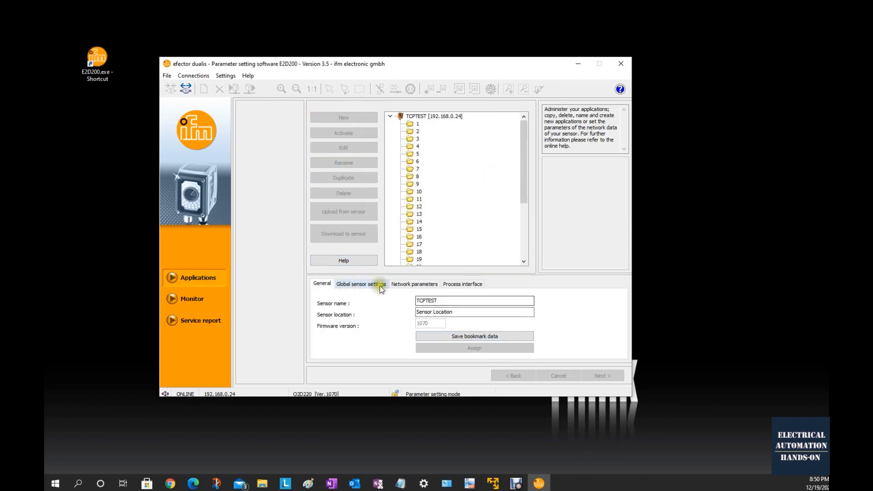
# Step: Review the sensor's global settings, general data and network parameters, including its IP address
pyautogui.click(356, 285)
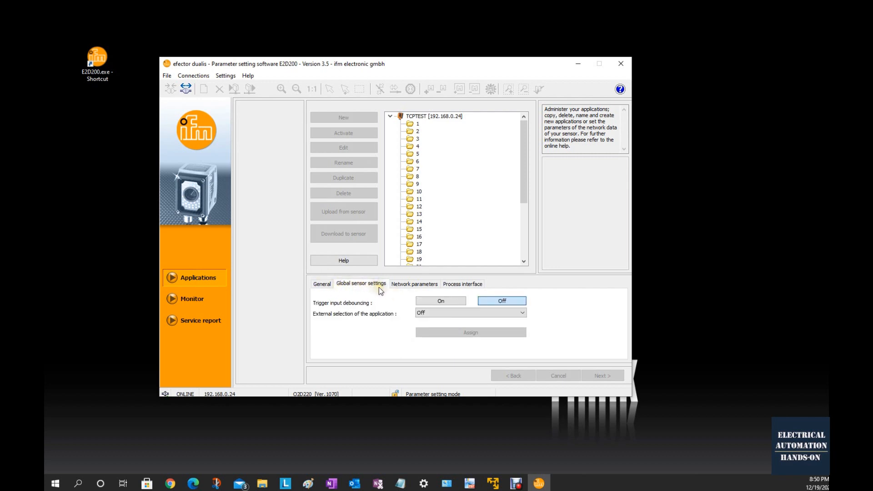
pyautogui.click(322, 284)
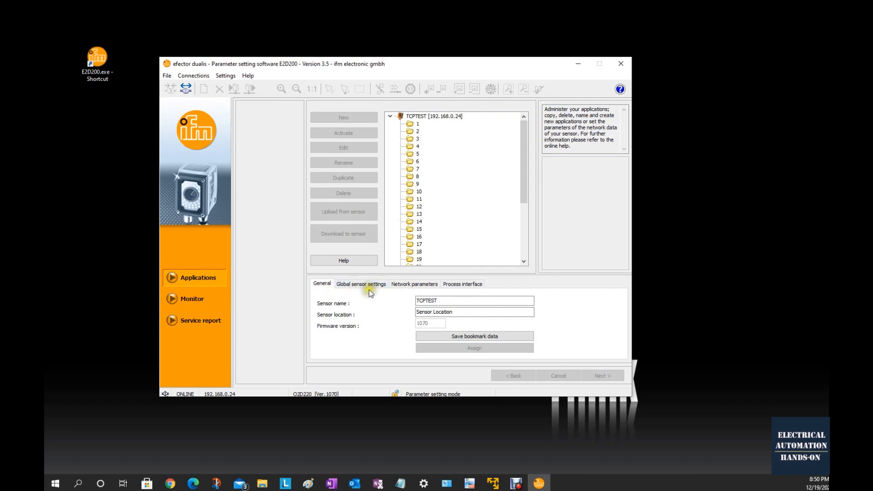
pyautogui.click(415, 283)
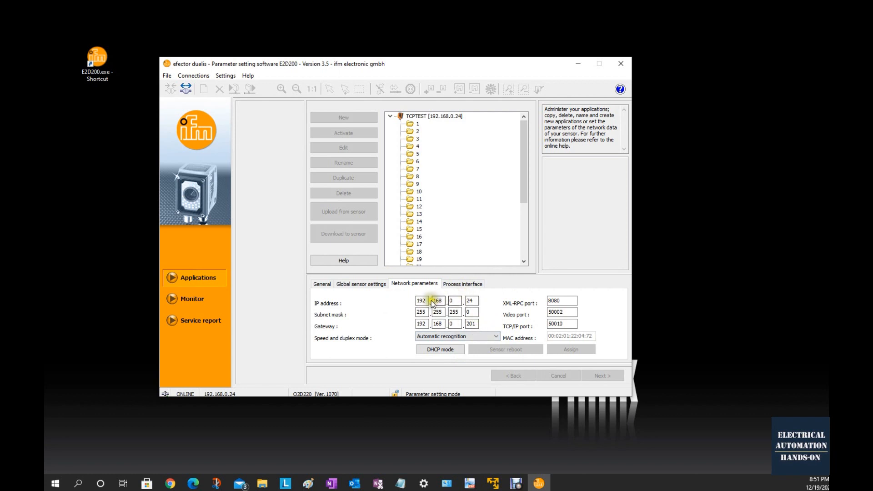
pyautogui.click(472, 301)
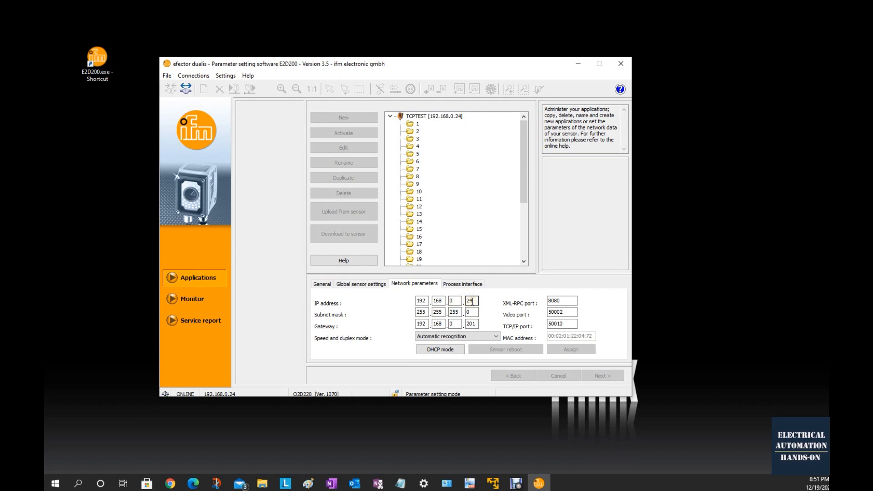
# Step: Set the sensor's process interface to TCP/IP with protocol version V1 <contents>CR LF and ASCII output format
pyautogui.click(465, 285)
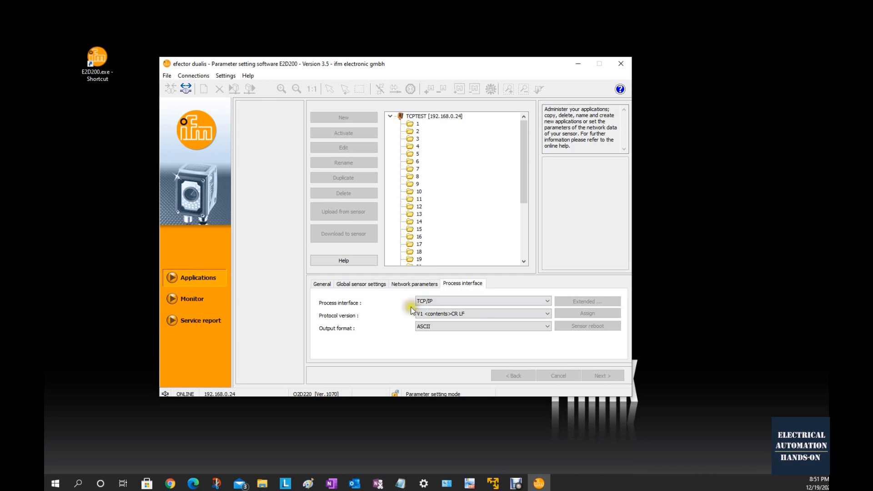
pyautogui.click(427, 301)
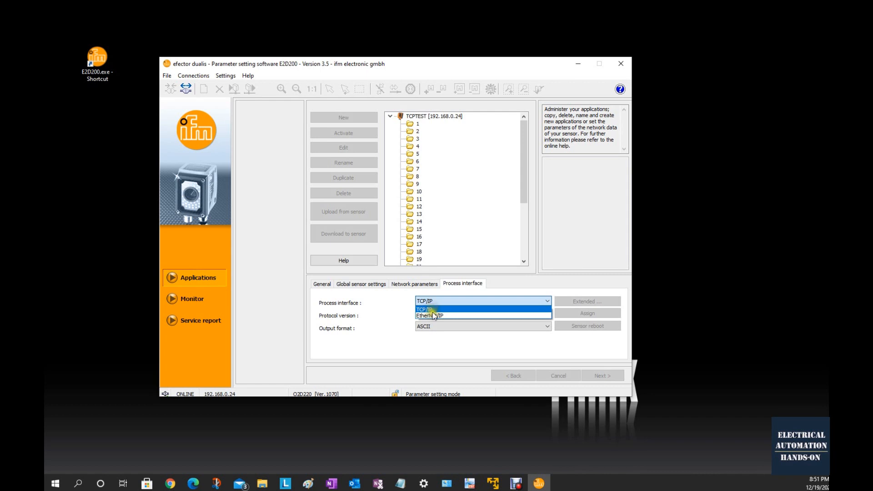
pyautogui.click(424, 317)
pyautogui.click(485, 309)
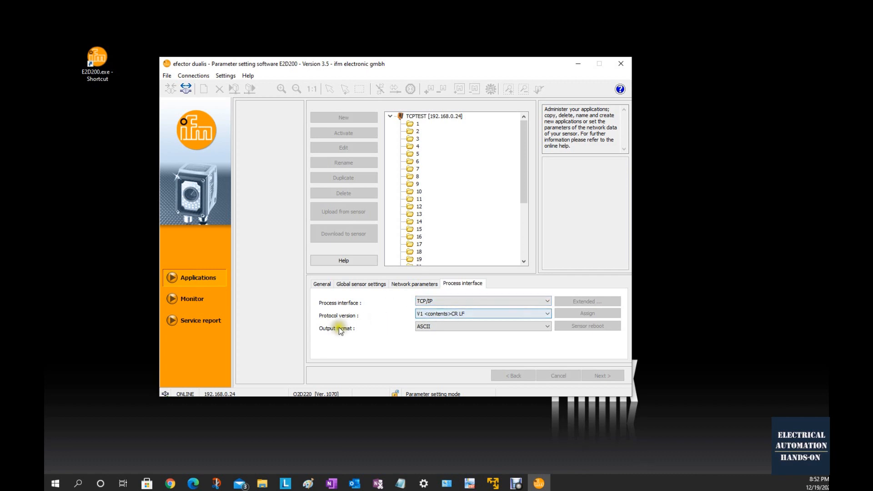
pyautogui.click(439, 315)
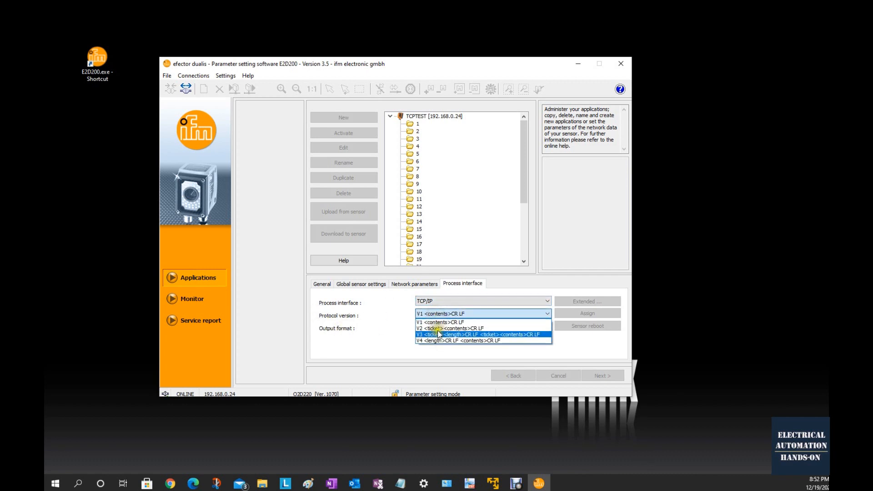
pyautogui.click(439, 322)
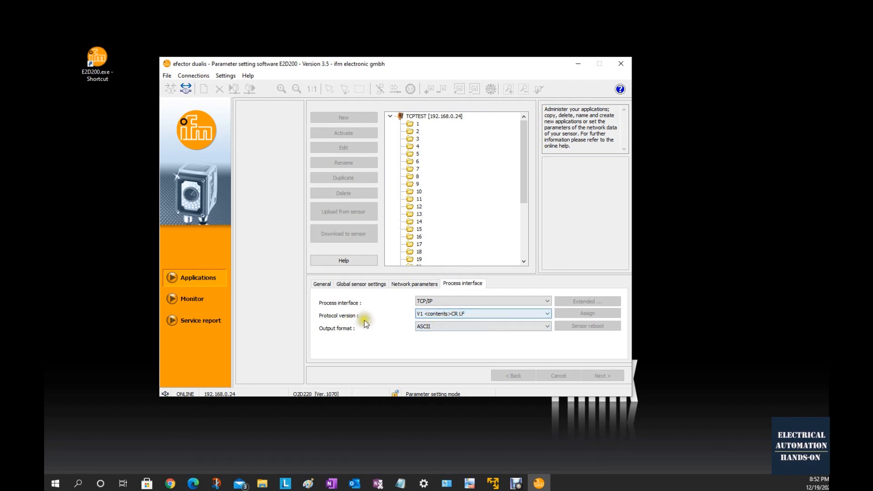
pyautogui.click(458, 327)
pyautogui.click(453, 336)
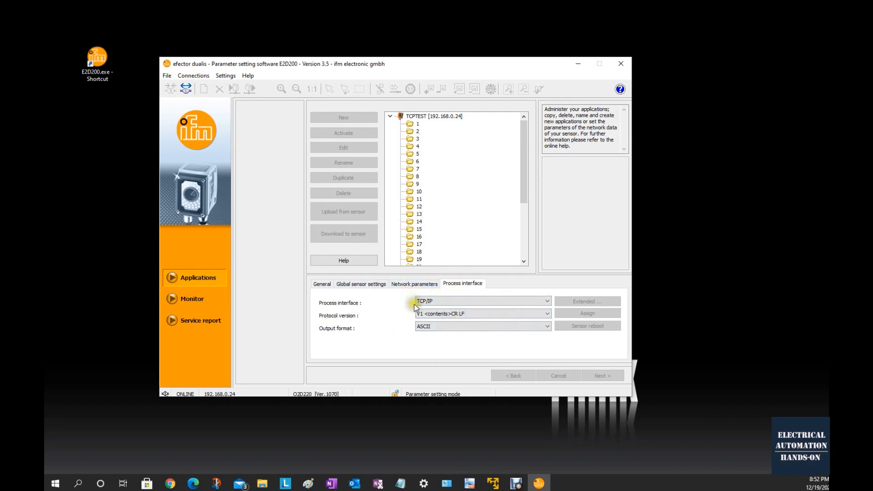
# Step: Create a new application in slot 1 of the sensor under the default name and accept its image quality settings
pyautogui.click(417, 125)
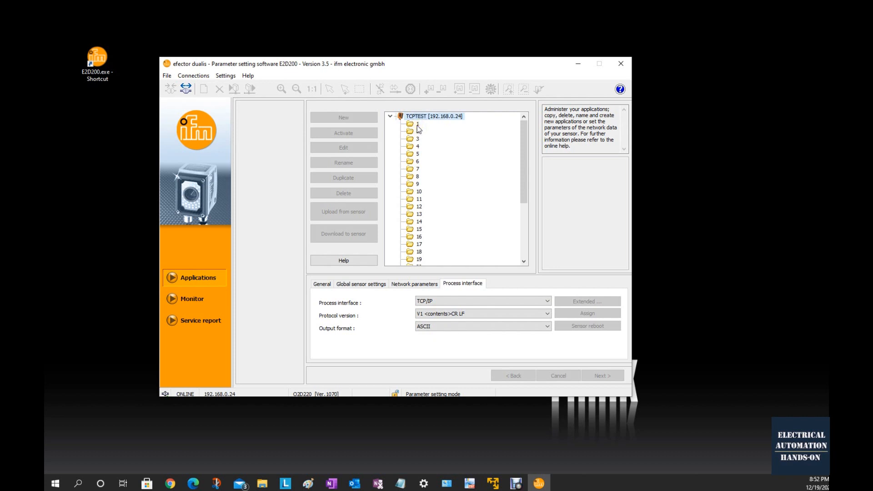
pyautogui.click(417, 125)
pyautogui.rightClick(418, 127)
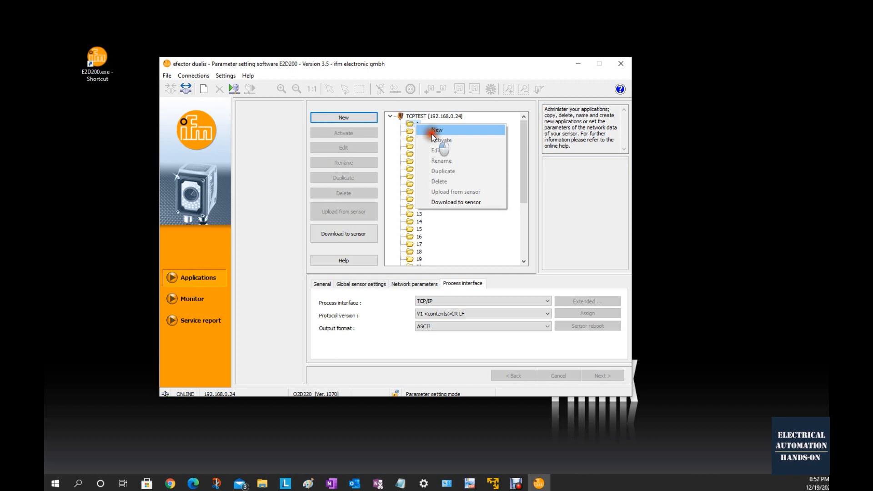
pyautogui.click(433, 132)
pyautogui.click(418, 258)
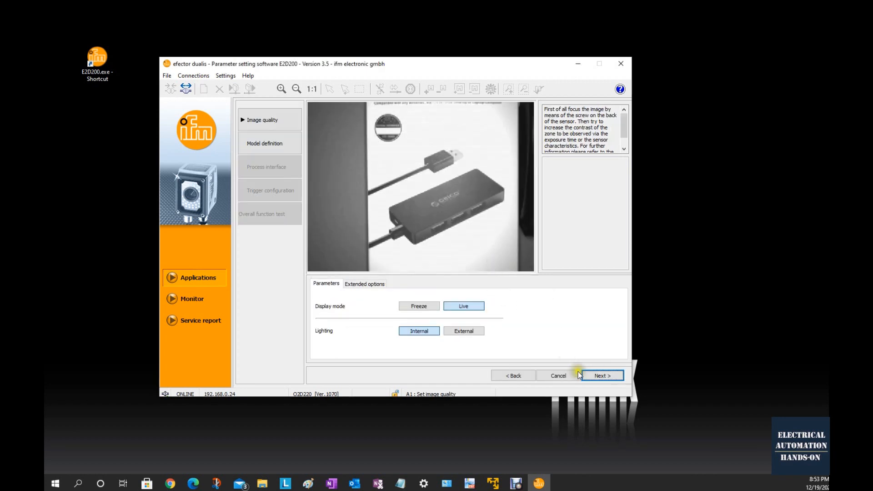
pyautogui.click(603, 375)
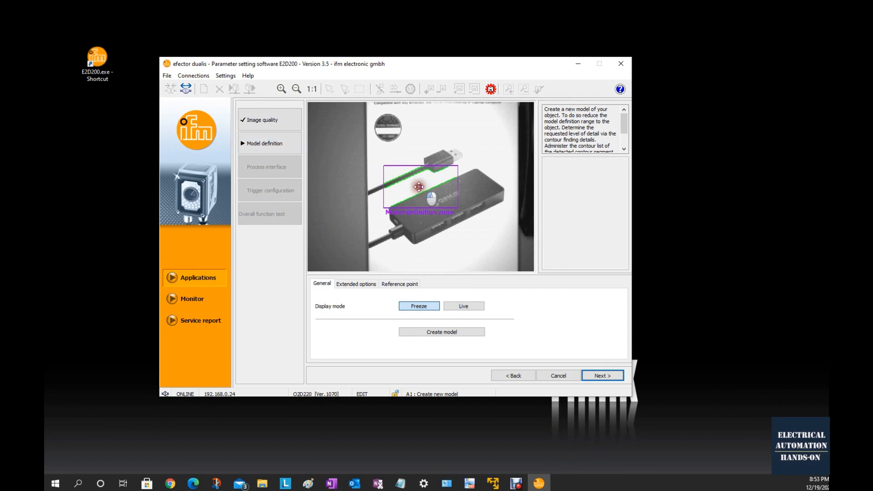
# Step: Position the model definition zone over the USB plug, accept the model test parameters and save the model as M1
pyautogui.moveTo(418, 186); pyautogui.dragTo(438, 156)
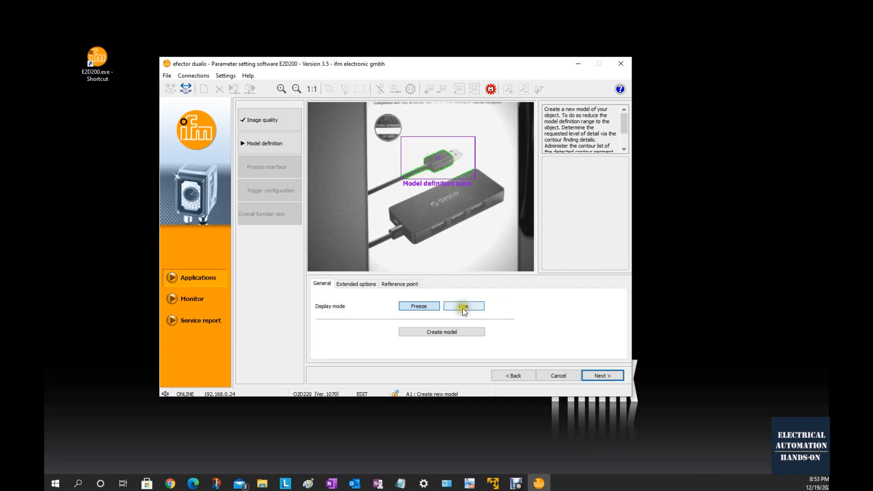
pyautogui.click(600, 378)
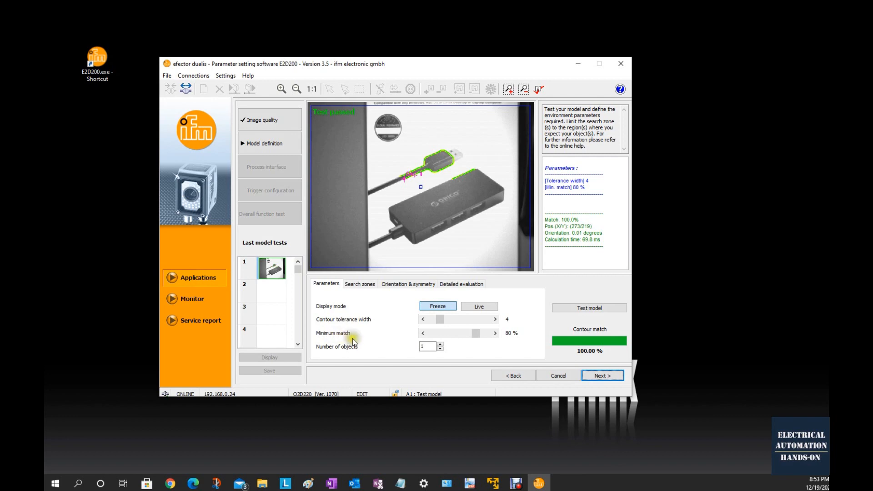
pyautogui.click(603, 376)
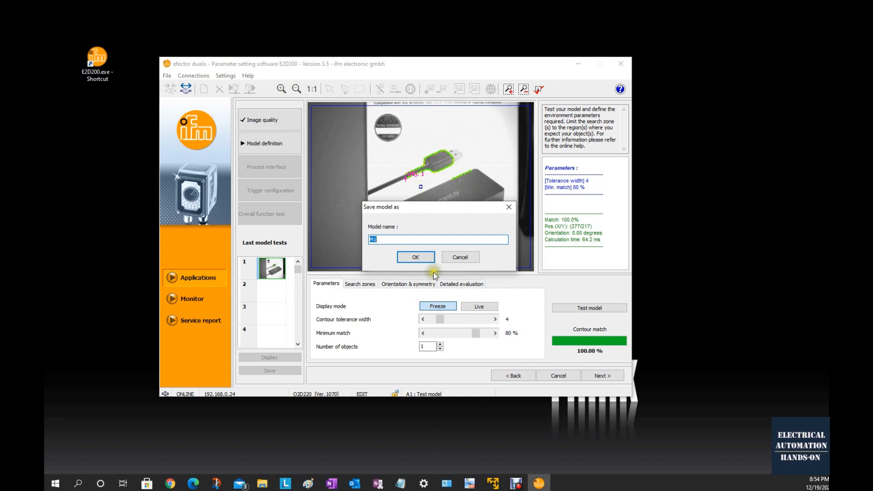
pyautogui.click(416, 257)
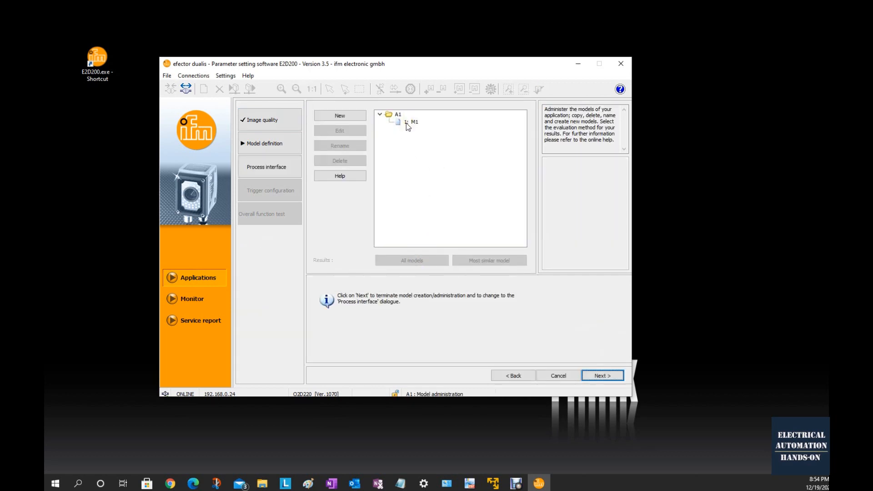
# Step: Create another model in application A1 and fit its model definition zone around the USB hub body
pyautogui.click(389, 116)
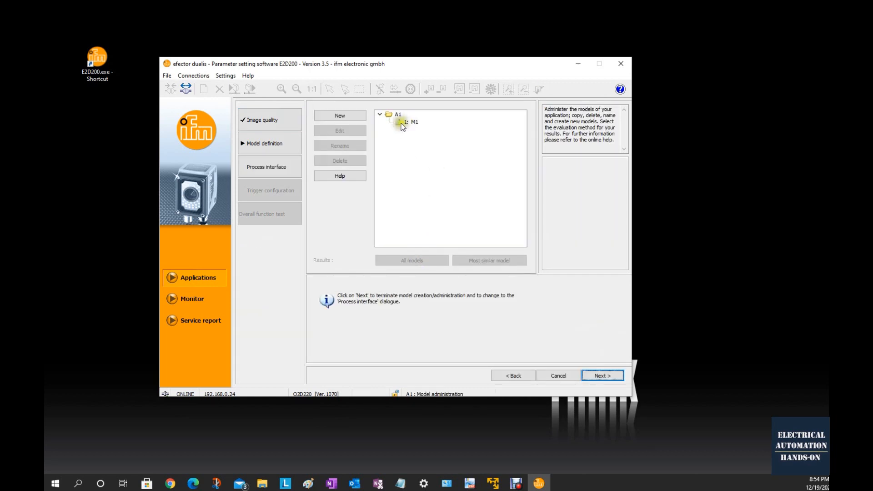
pyautogui.click(341, 115)
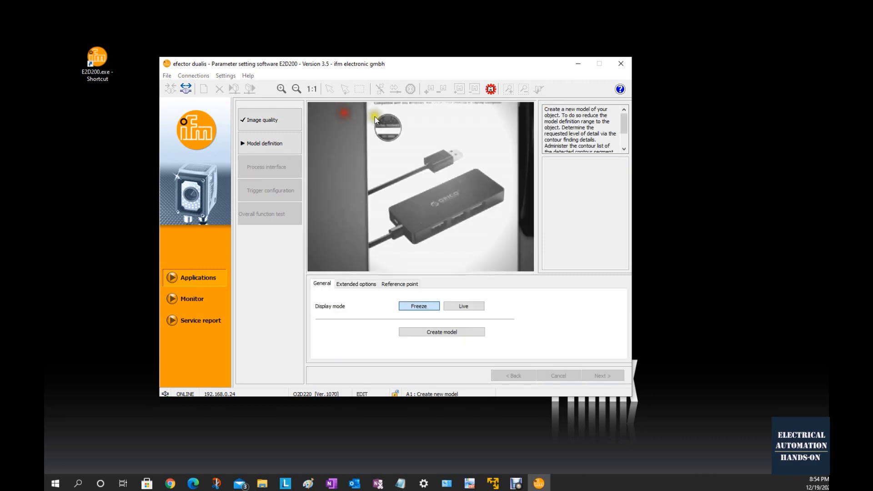
pyautogui.click(450, 332)
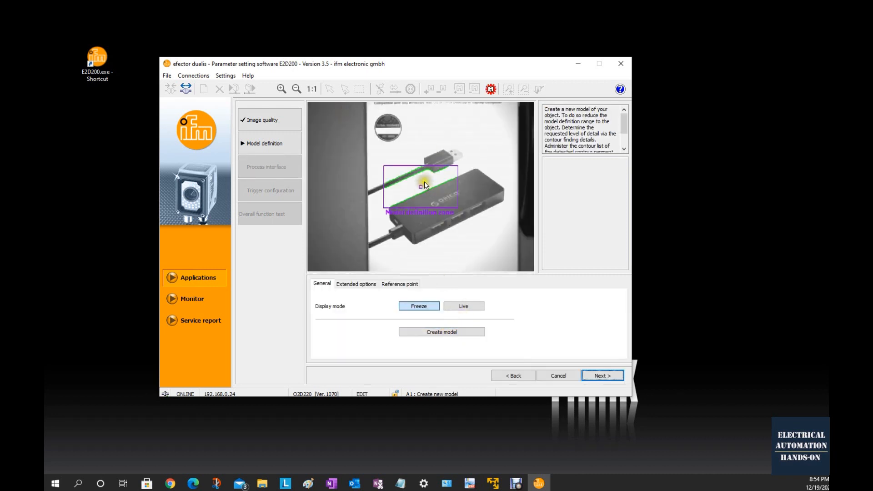
pyautogui.moveTo(422, 185); pyautogui.dragTo(511, 214)
pyautogui.click(493, 178)
pyautogui.moveTo(495, 200); pyautogui.dragTo(493, 169)
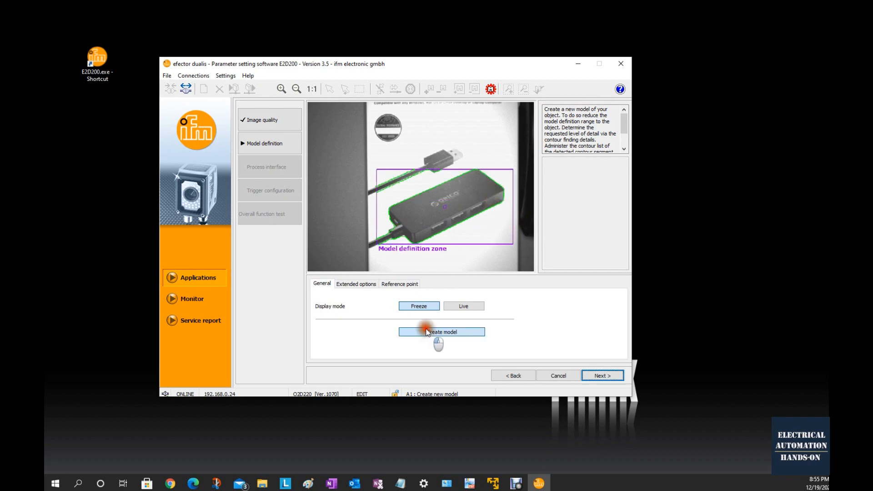
# Step: Create the contour model of the USB hub body, accept its test parameters and save it as M2
pyautogui.click(596, 376)
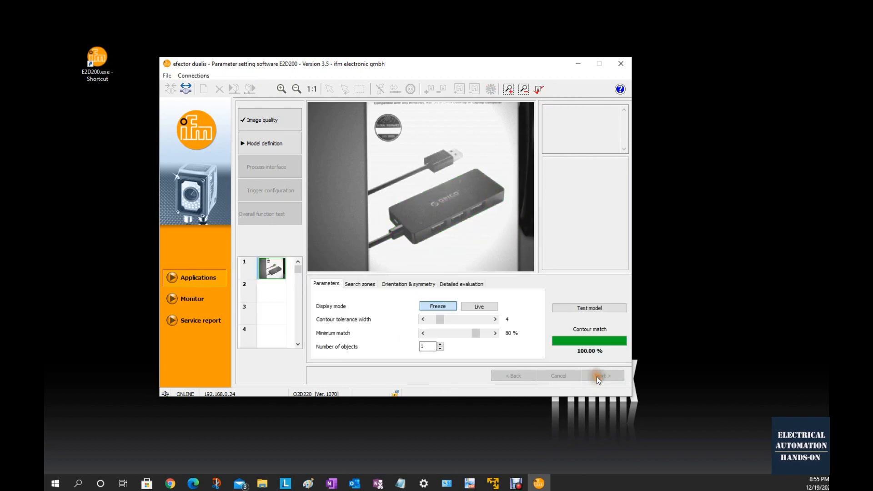
pyautogui.click(609, 377)
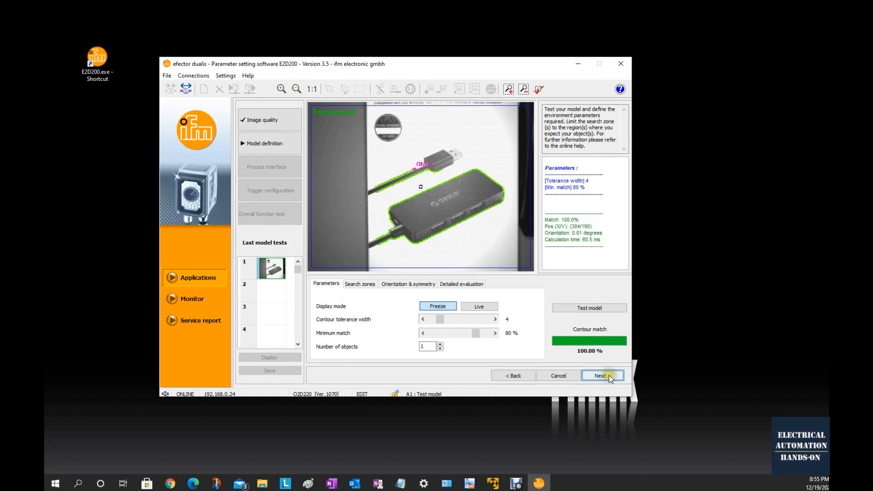
pyautogui.click(605, 378)
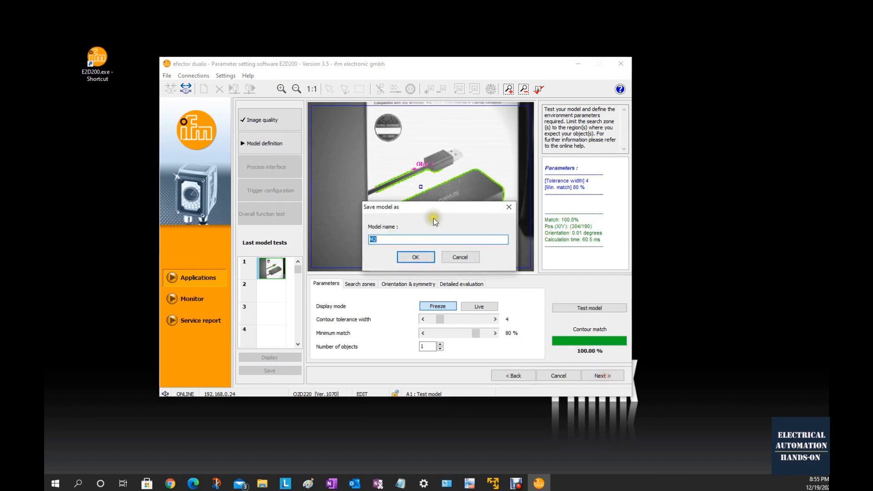
pyautogui.click(415, 257)
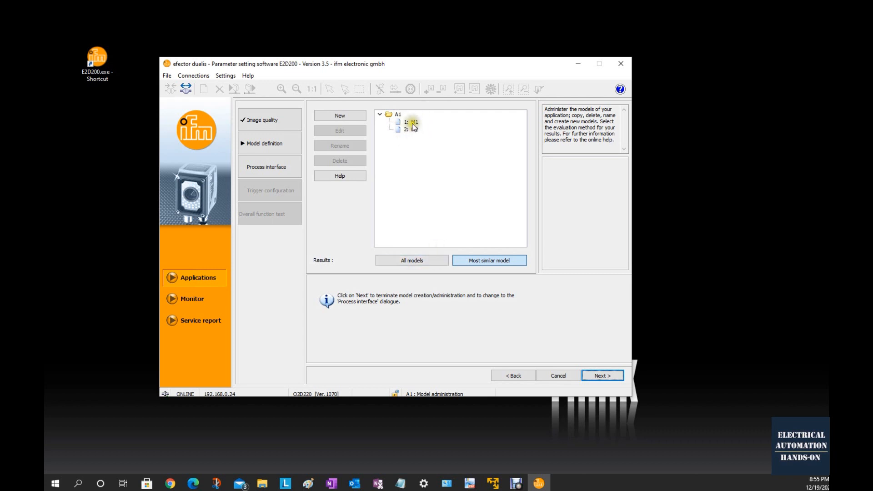
# Step: Set the results evaluation of application A1 to All models and continue to the process interface settings
pyautogui.click(411, 258)
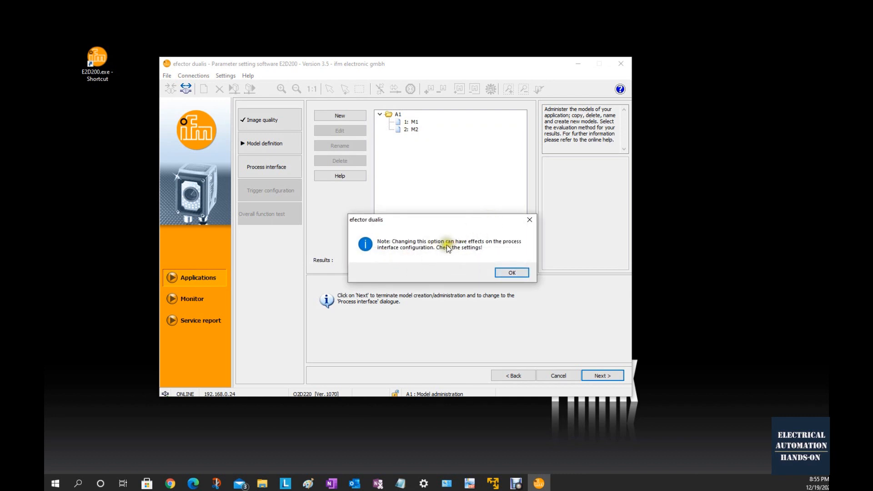
pyautogui.press('Return')
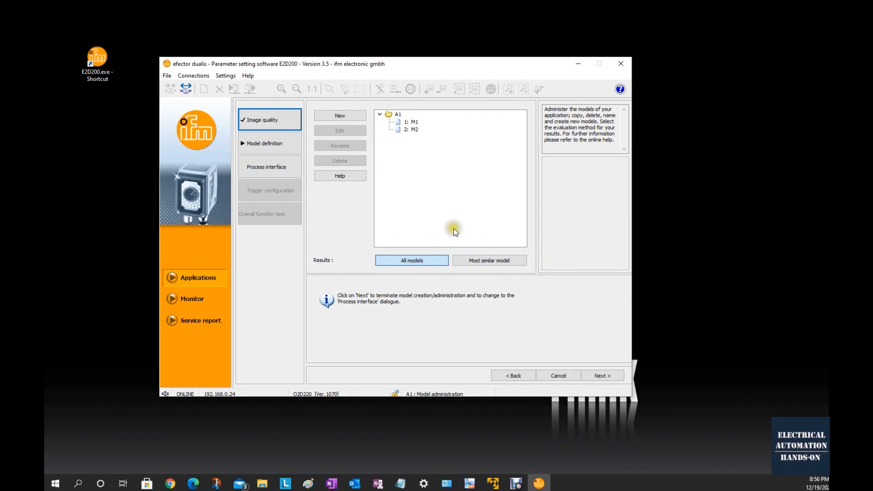
pyautogui.click(609, 376)
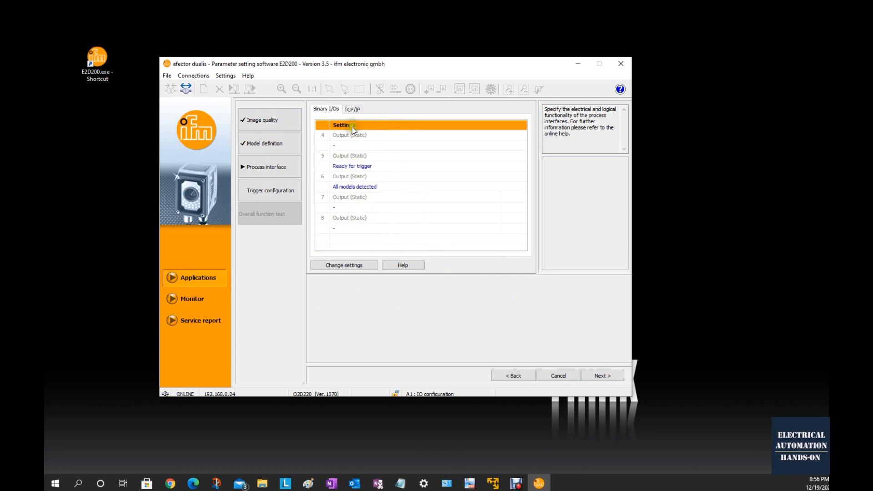
# Step: Turn on result output and model detail output in the TCP/IP definitions of the IO configuration
pyautogui.click(352, 110)
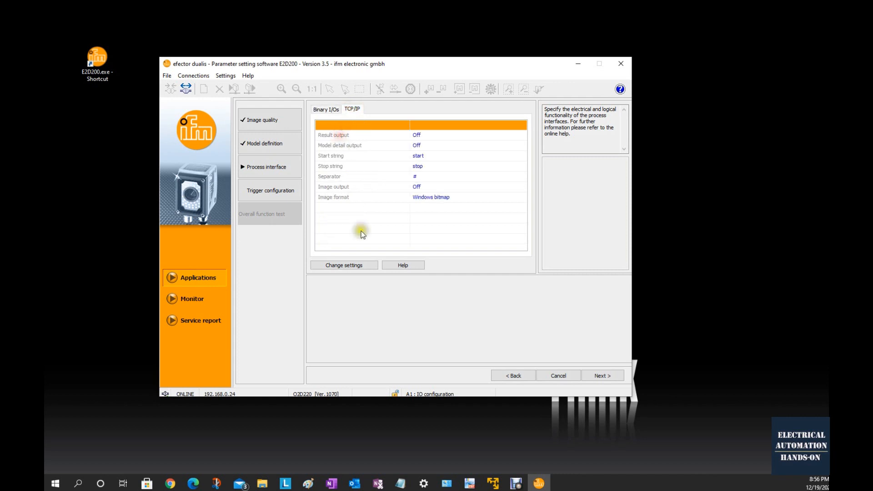
pyautogui.click(348, 266)
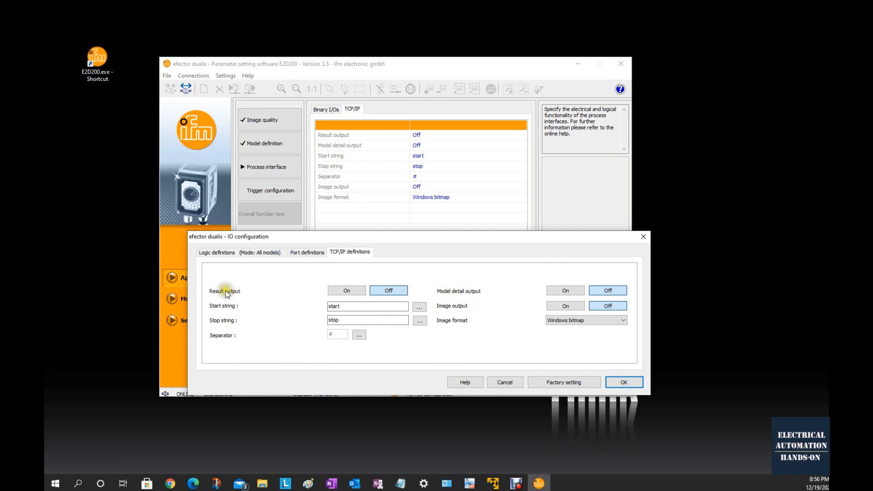
pyautogui.click(350, 291)
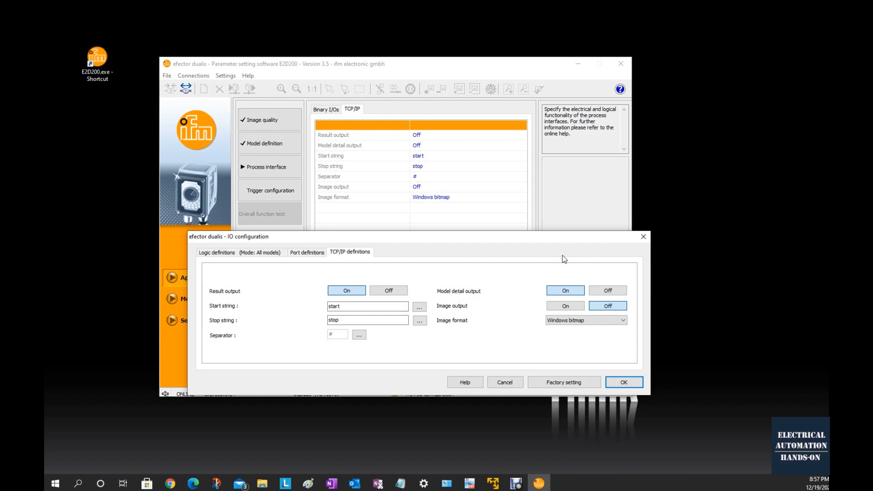
# Step: Examine the port definitions and the events available for connection 7 in the logic definitions
pyautogui.click(308, 252)
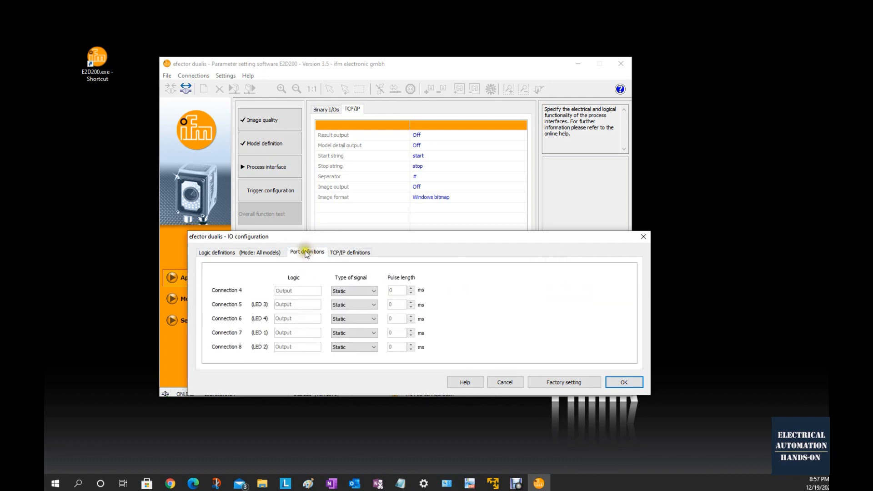
pyautogui.click(241, 257)
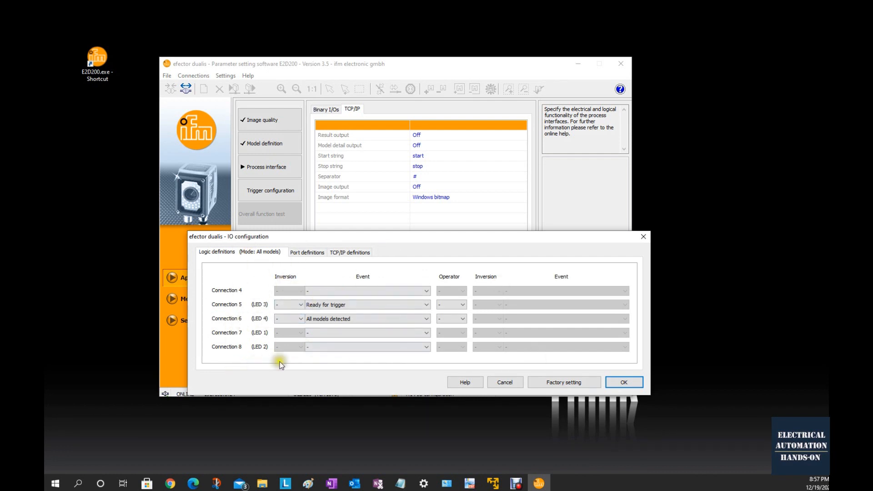
pyautogui.click(354, 333)
pyautogui.scroll(-1, 359, 371)
pyautogui.scroll(-2, 360, 374)
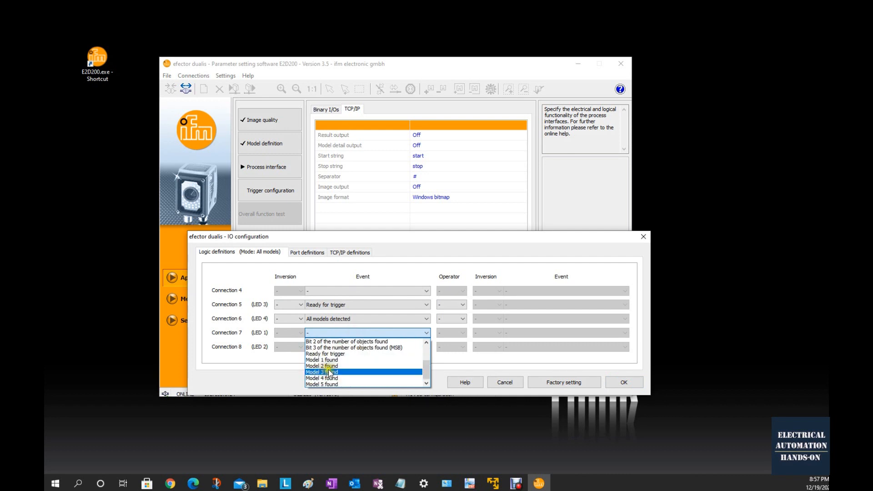
pyautogui.scroll(1, 359, 369)
pyautogui.scroll(2, 360, 369)
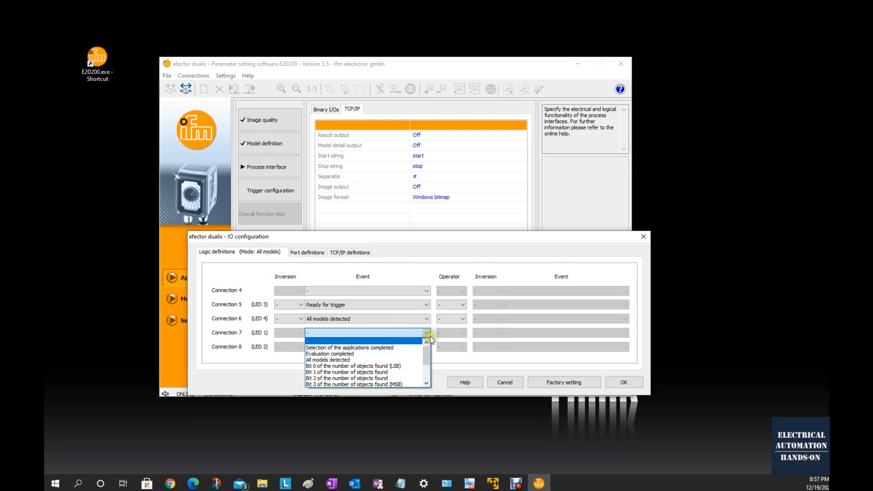
pyautogui.click(272, 357)
# Step: Recheck the TCP/IP definitions, accept the IO configuration and continue to the trigger configuration
pyautogui.click(359, 253)
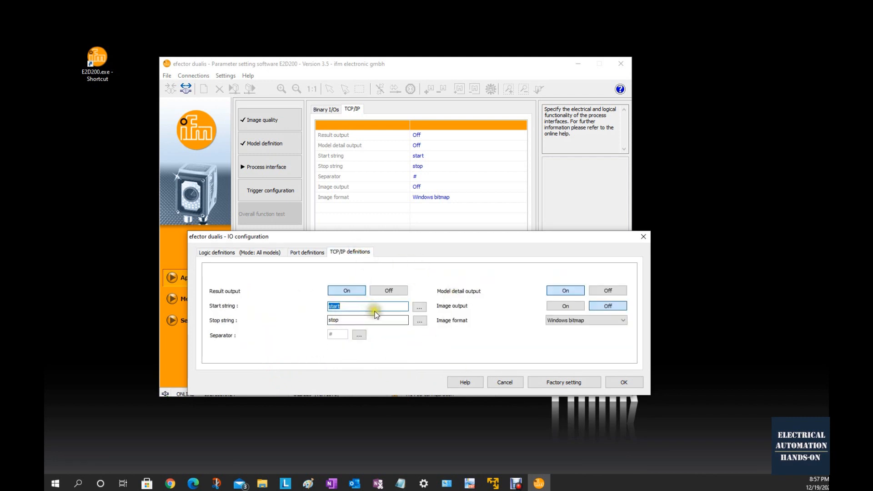
pyautogui.click(625, 381)
pyautogui.click(608, 375)
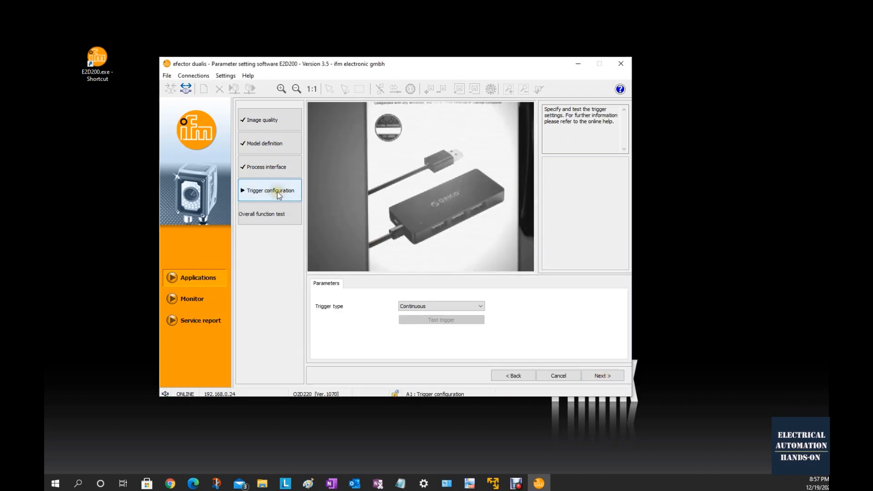
# Step: Set the trigger type to Process interface and run the trigger test
pyautogui.click(453, 309)
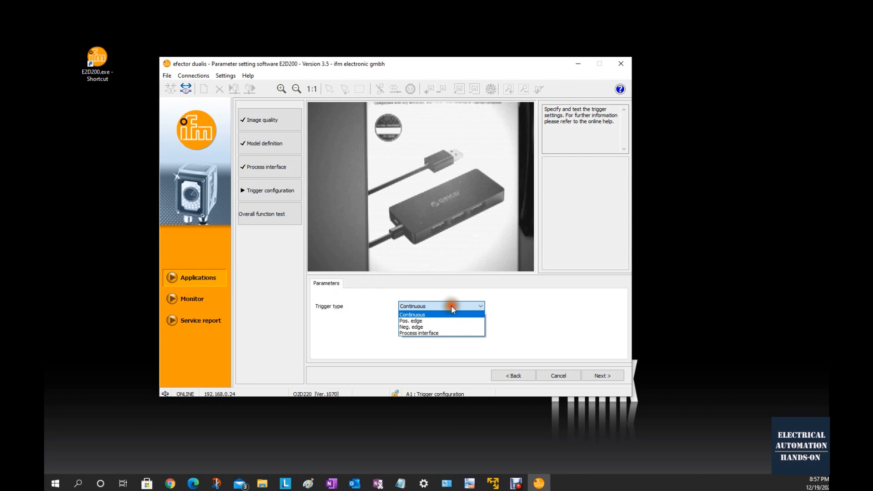
pyautogui.click(410, 334)
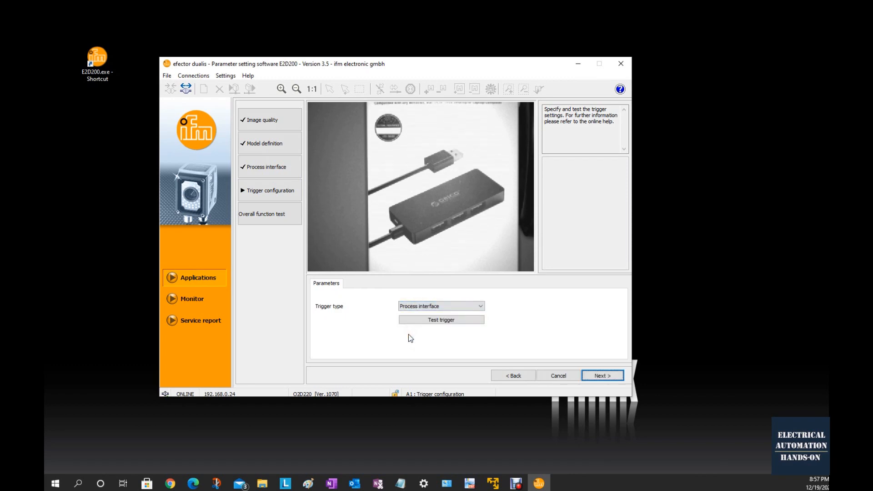
pyautogui.click(450, 321)
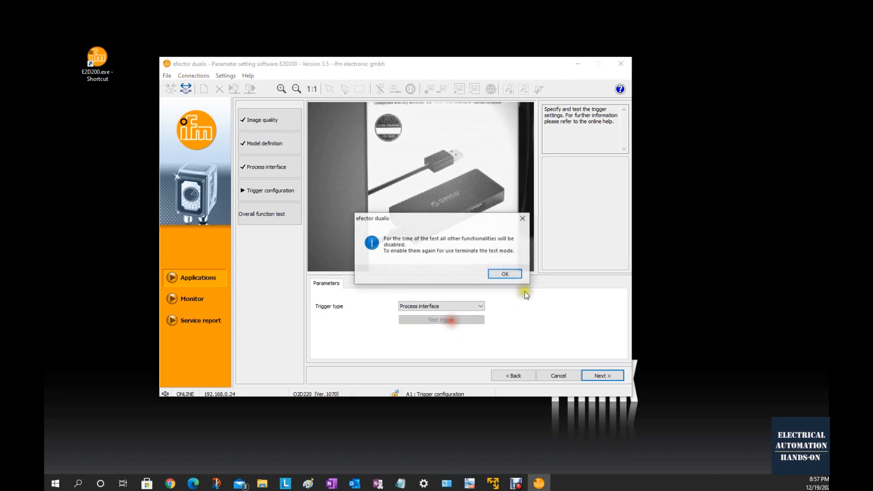
pyautogui.click(507, 273)
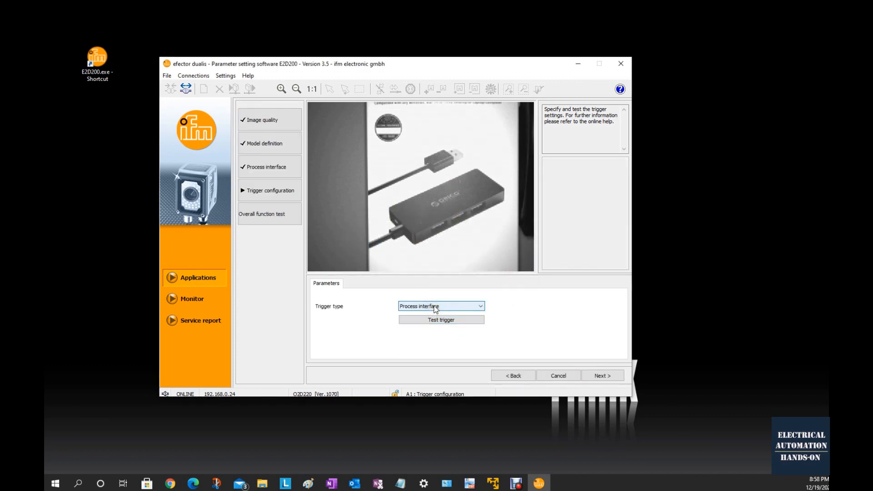
# Step: Proceed to the overall function test and try to finish application A1 without testing it
pyautogui.click(601, 376)
pyautogui.click(593, 372)
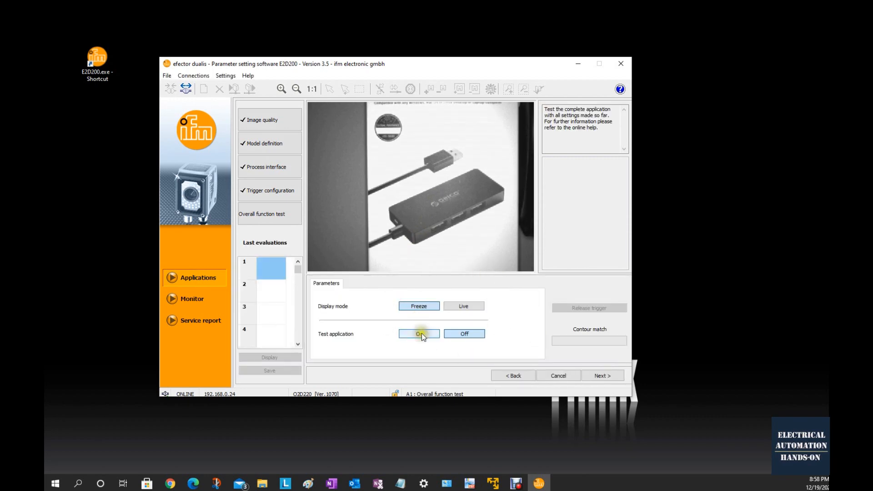
pyautogui.click(605, 376)
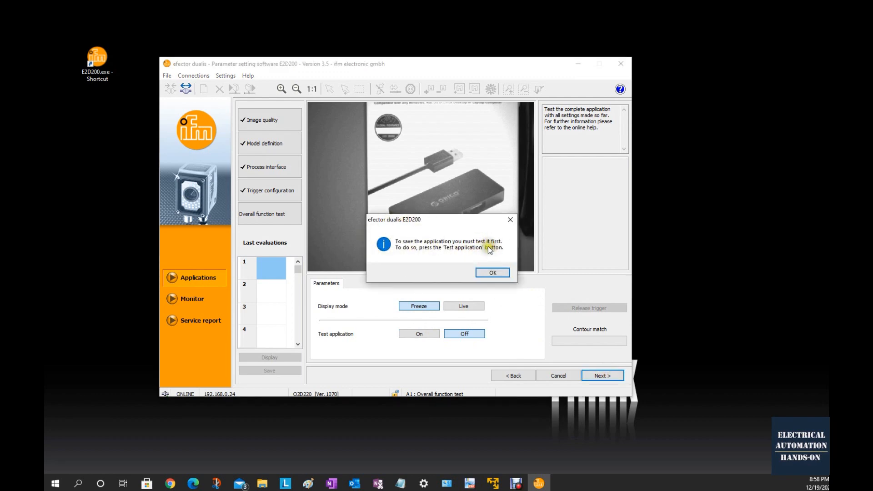
pyautogui.click(490, 272)
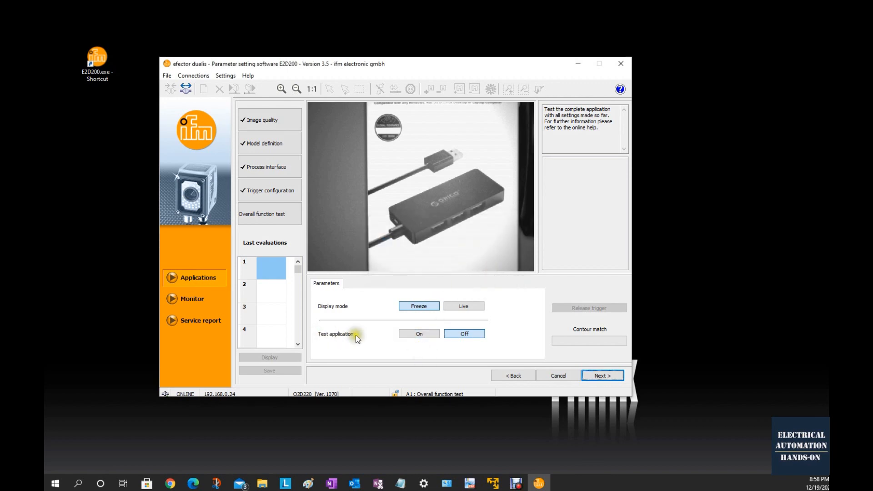
# Step: Switch on the test of application A1 and release a trigger to evaluate both models
pyautogui.click(418, 334)
pyautogui.click(506, 275)
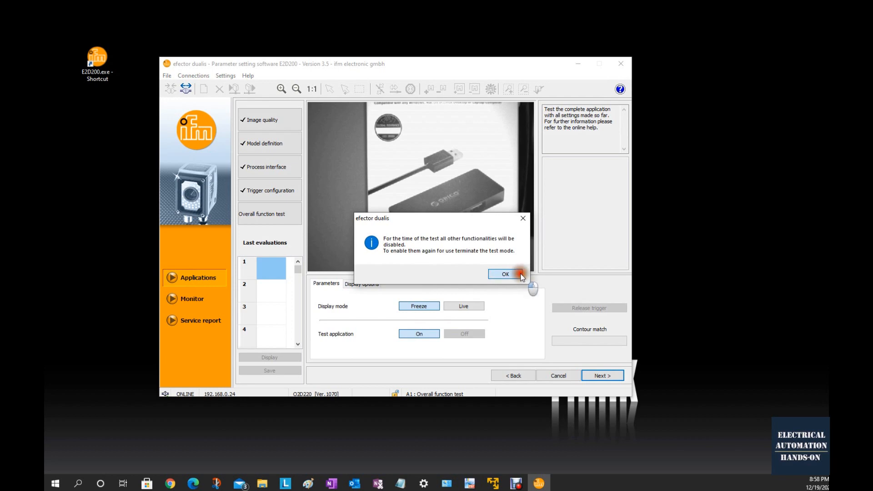
pyautogui.click(591, 311)
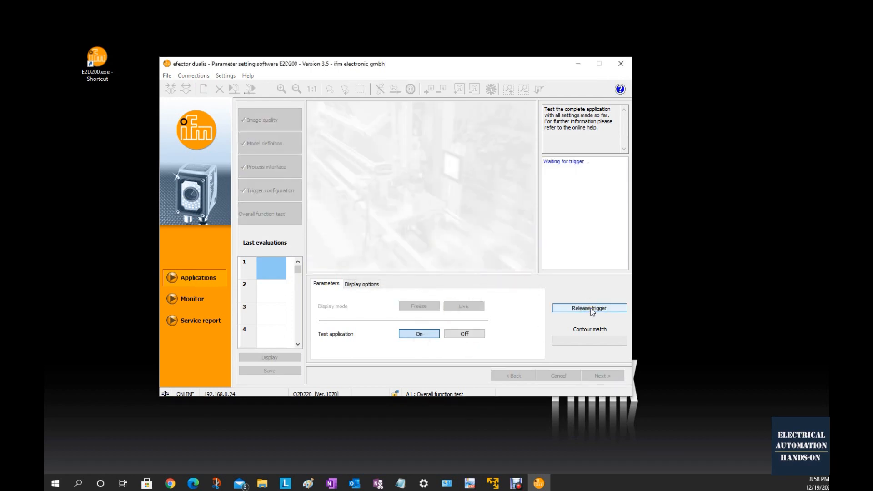
pyautogui.click(591, 309)
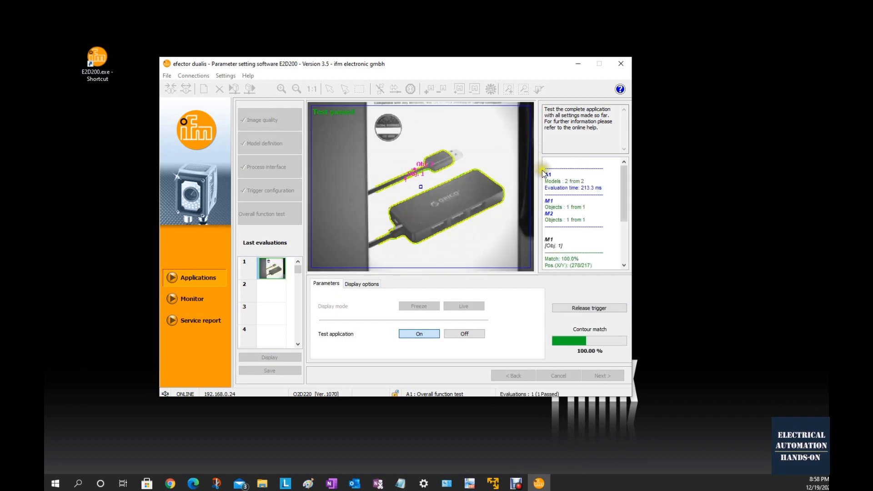
# Step: Review the evaluation results for match, position and orientation of models M1 and M2
pyautogui.click(410, 188)
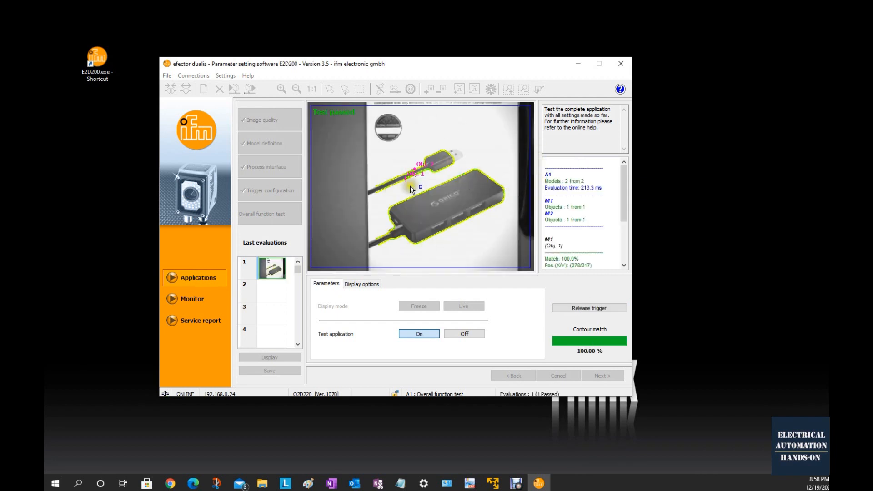
pyautogui.doubleClick(547, 174)
pyautogui.moveTo(621, 197); pyautogui.dragTo(623, 225)
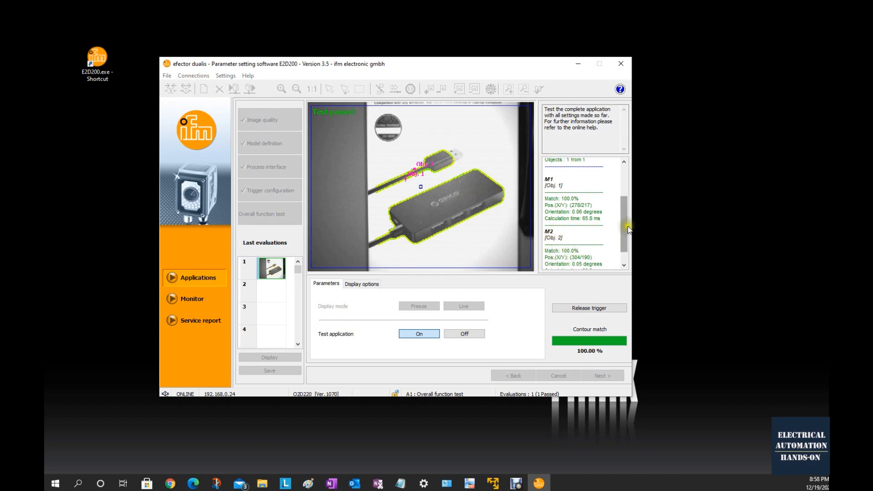
pyautogui.moveTo(626, 230); pyautogui.dragTo(626, 239)
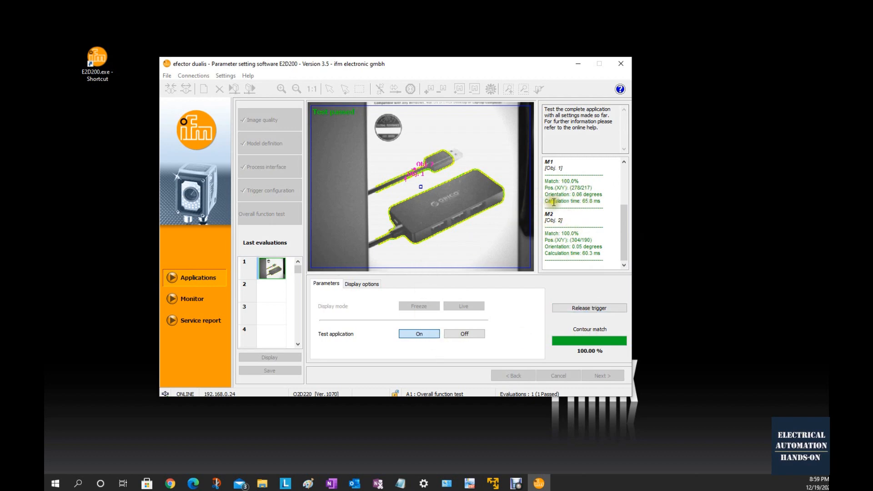
# Step: Switch off the application test and save application A1 to the sensor
pyautogui.click(462, 335)
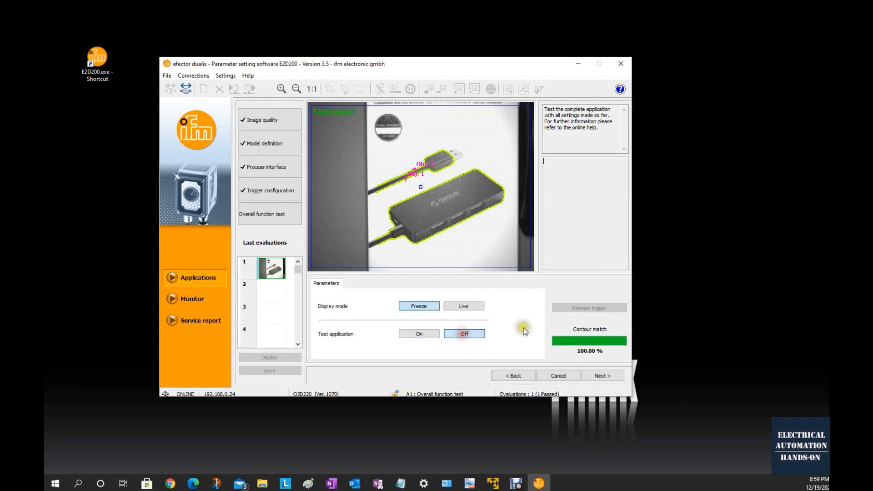
pyautogui.click(607, 377)
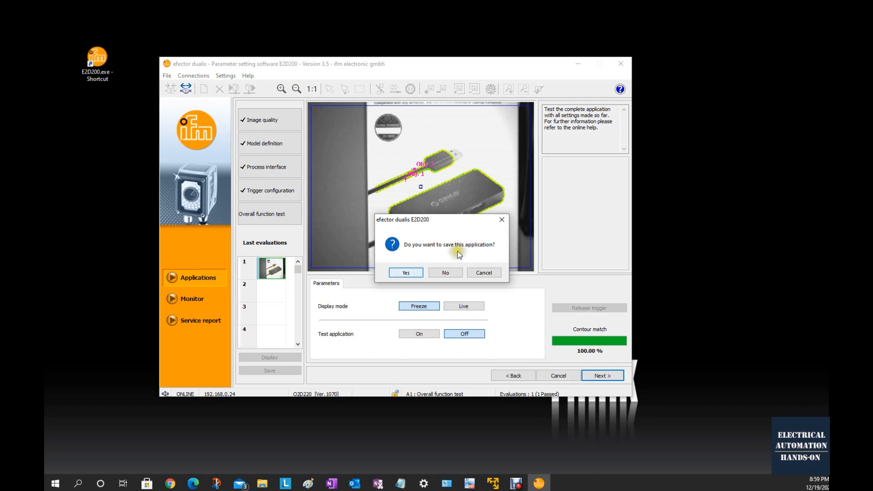
pyautogui.click(411, 276)
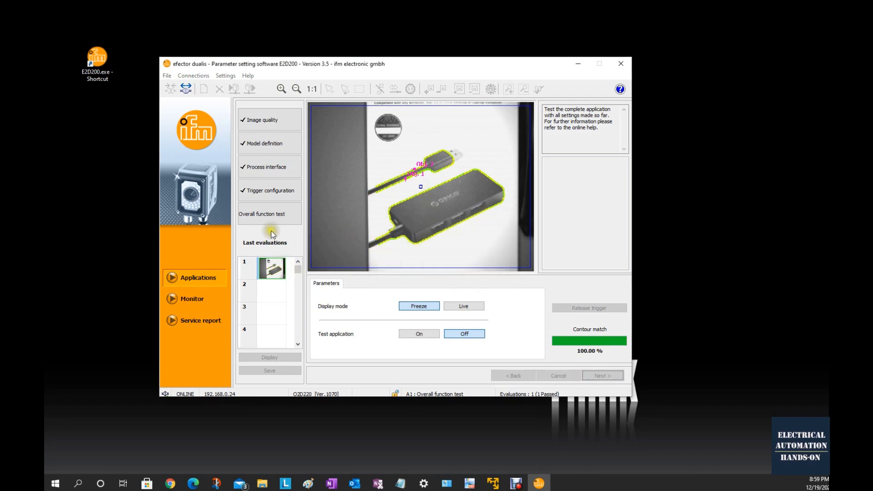
pyautogui.click(610, 380)
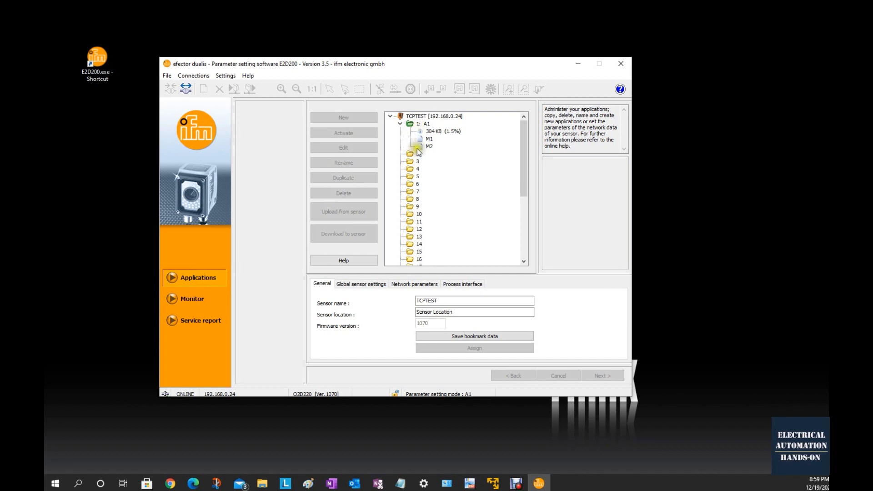
# Step: Duplicate application A1 into slot 2 under the name A2
pyautogui.rightClick(415, 132)
pyautogui.click(439, 175)
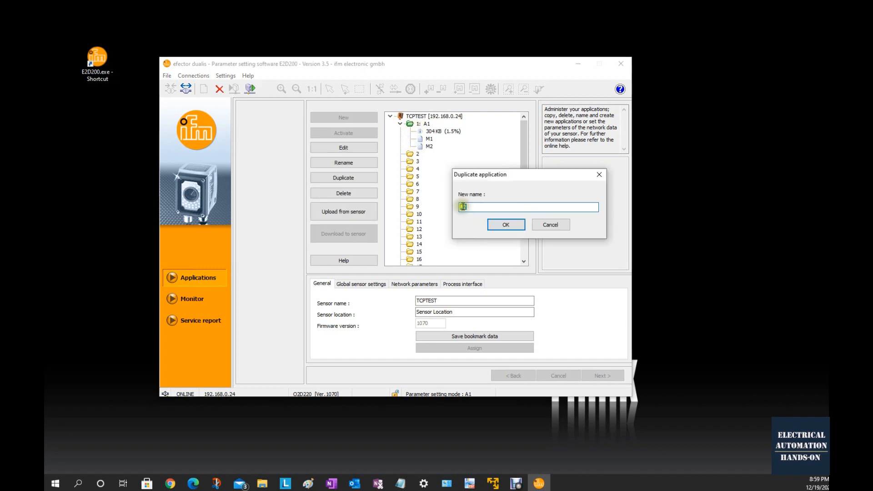
pyautogui.click(505, 225)
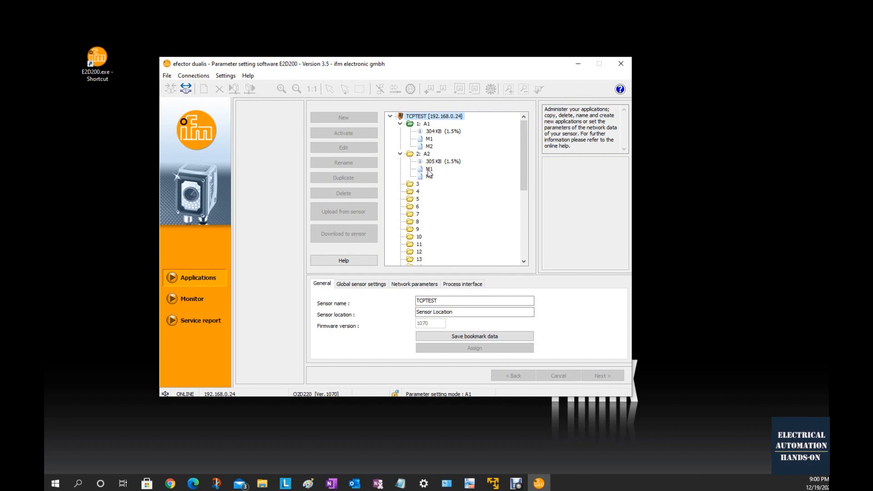
# Step: Edit application A2 and open its model M1 from the model definition
pyautogui.click(427, 154)
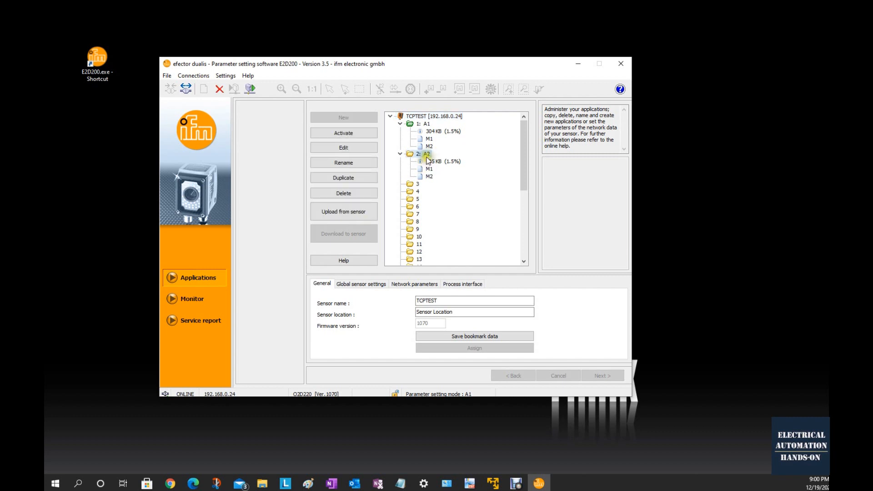
pyautogui.click(355, 152)
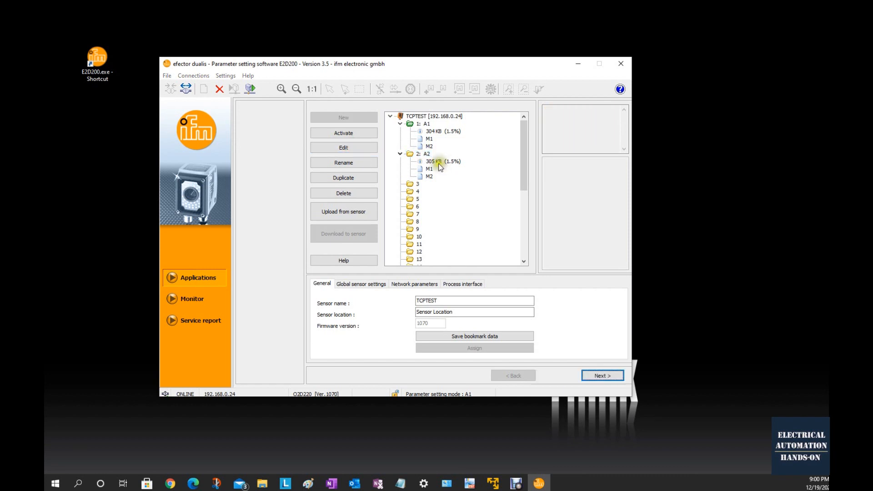
pyautogui.click(266, 149)
pyautogui.click(455, 152)
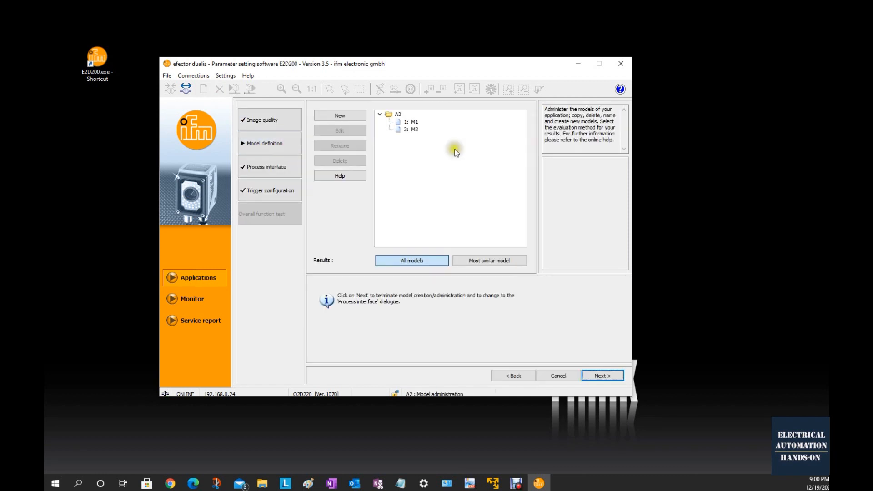
pyautogui.click(414, 123)
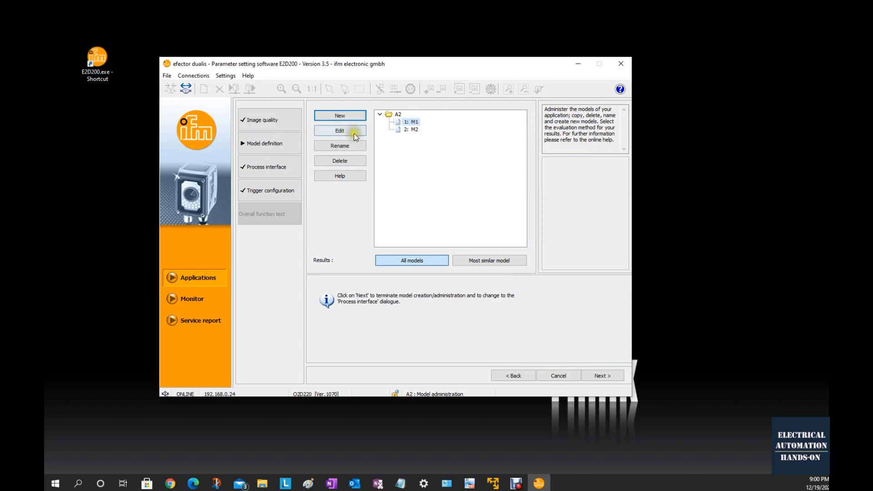
pyautogui.click(349, 132)
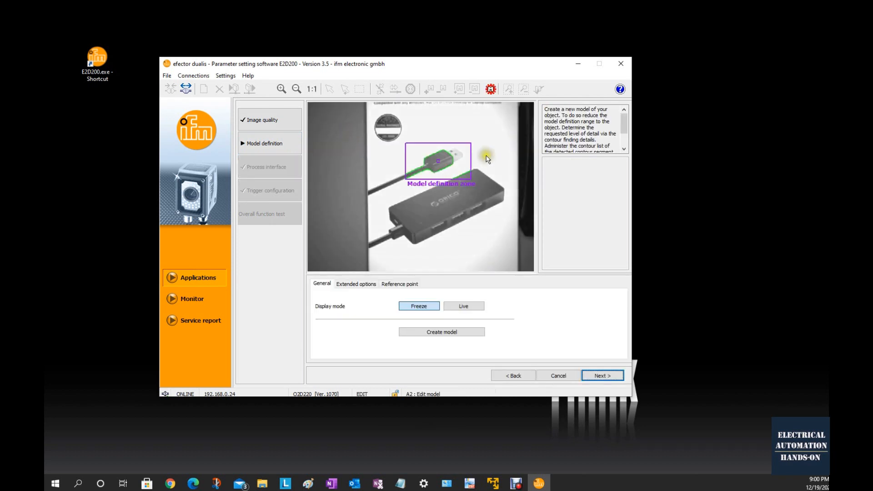
# Step: Fit M1's model definition zone around the round emblem above the USB plug and accept the model with its existing test parameters
pyautogui.moveTo(438, 162); pyautogui.dragTo(398, 124)
pyautogui.moveTo(399, 126); pyautogui.dragTo(409, 128)
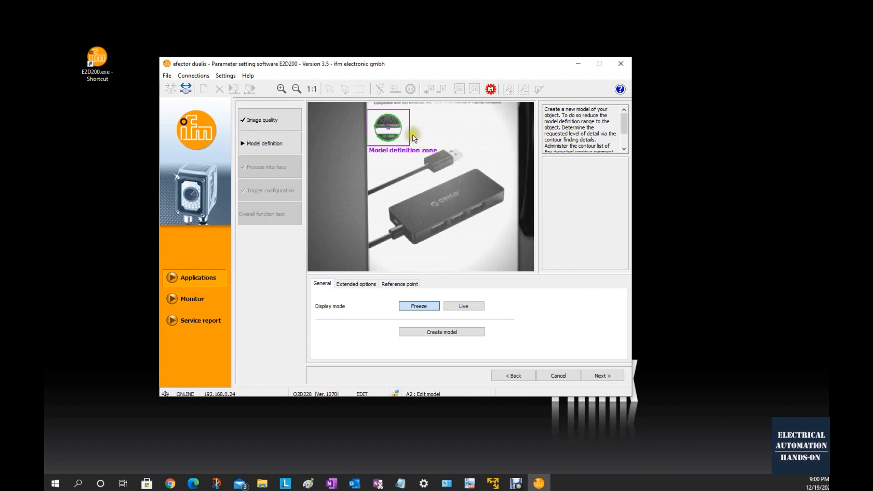
pyautogui.click(603, 377)
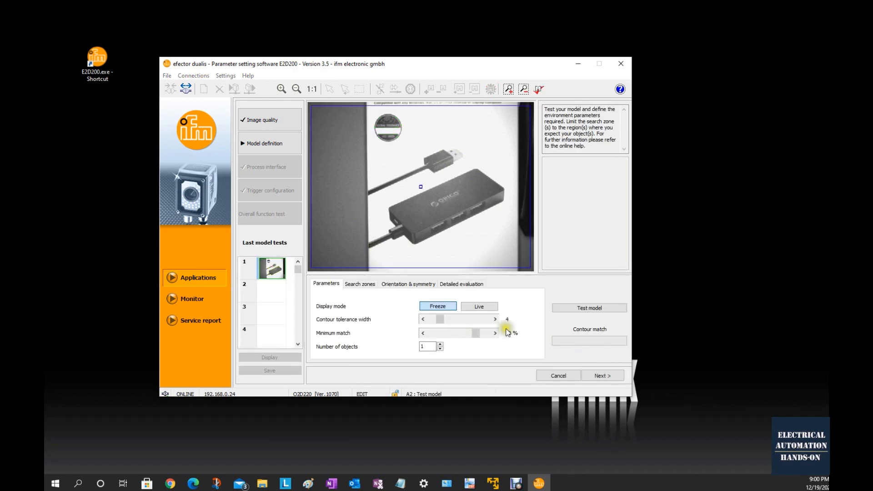
pyautogui.click(607, 377)
pyautogui.click(455, 273)
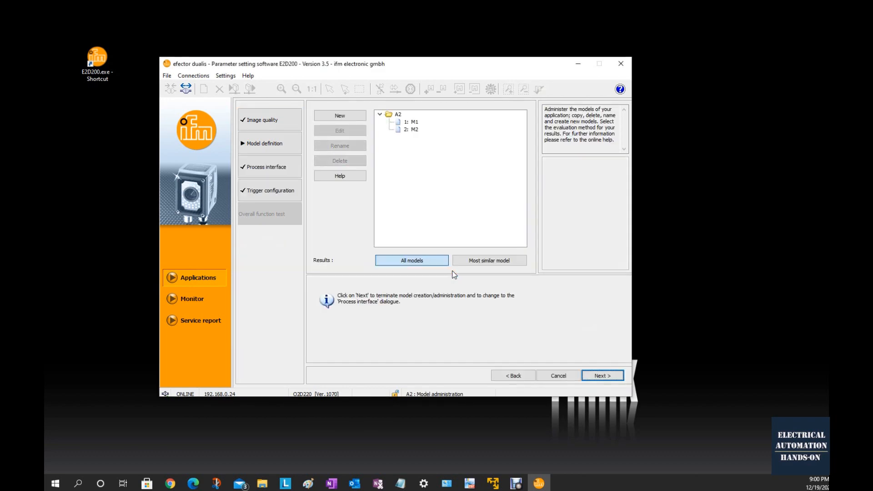
# Step: Check A2's binary I/O, TCP/IP and trigger settings, and continue to the overall function test
pyautogui.click(605, 376)
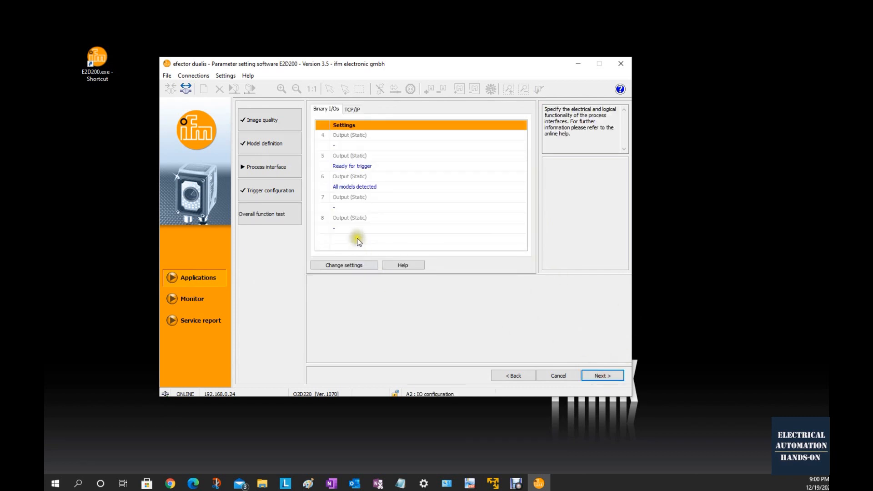
pyautogui.click(352, 109)
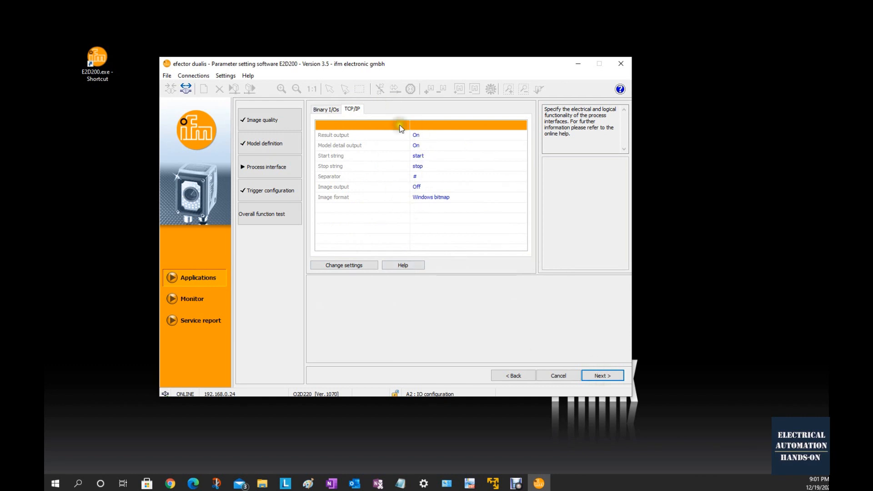
pyautogui.click(608, 374)
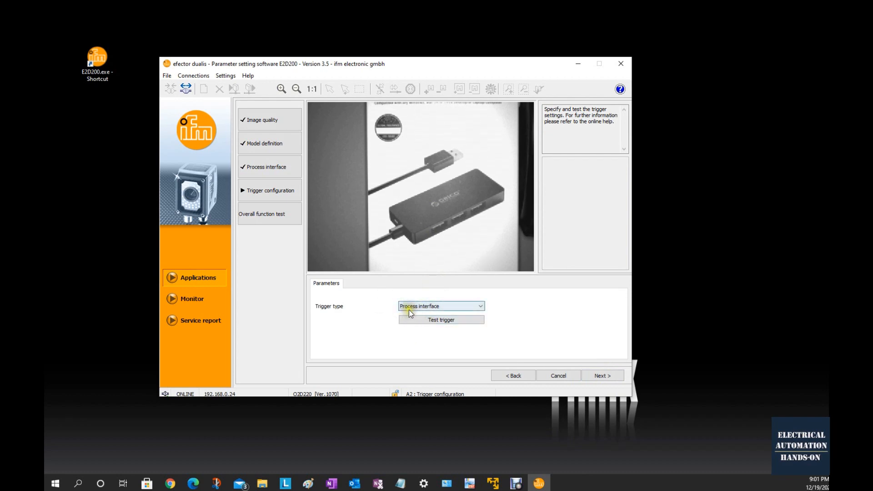
pyautogui.click(598, 371)
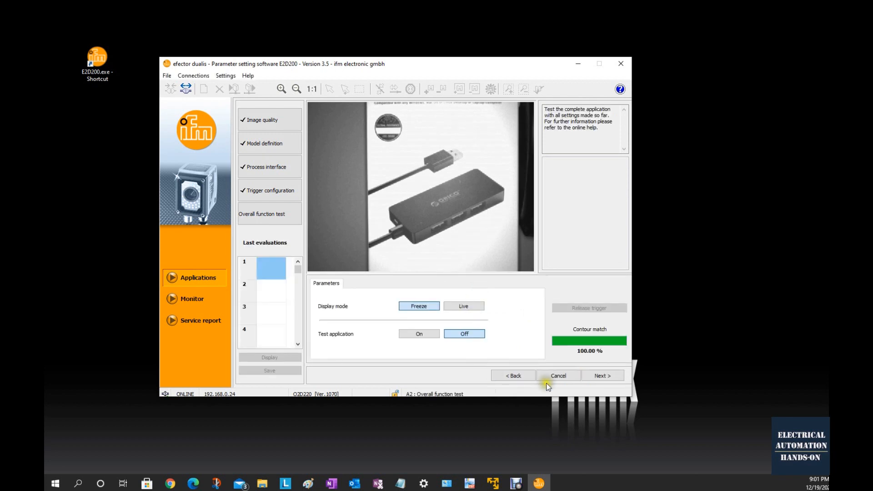
# Step: Switch on the test of application A2 and release a trigger to evaluate its models
pyautogui.click(603, 378)
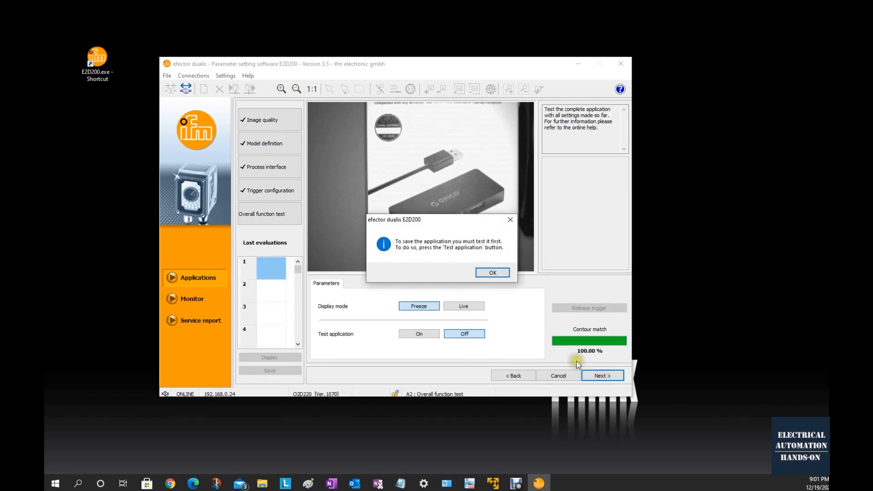
pyautogui.click(486, 273)
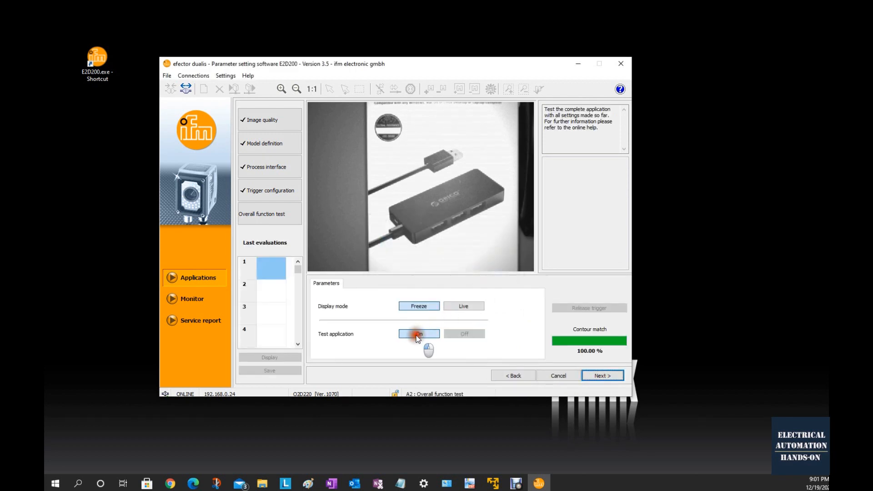
pyautogui.click(508, 273)
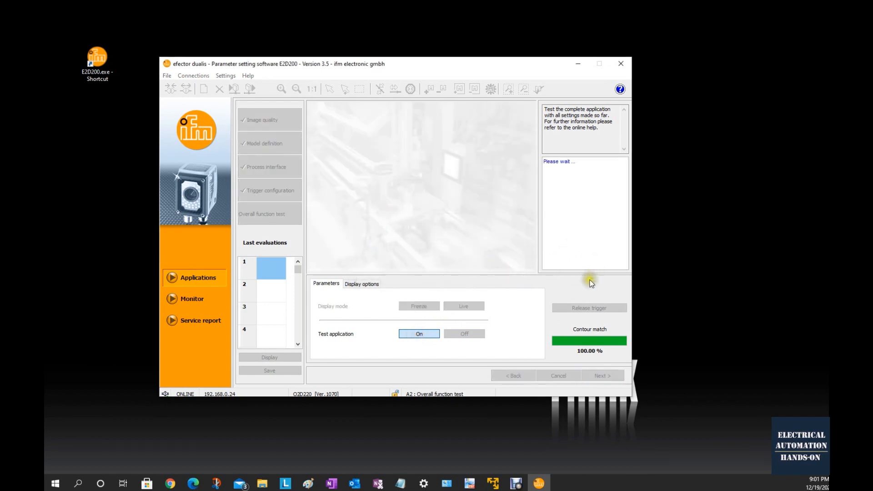
pyautogui.click(589, 309)
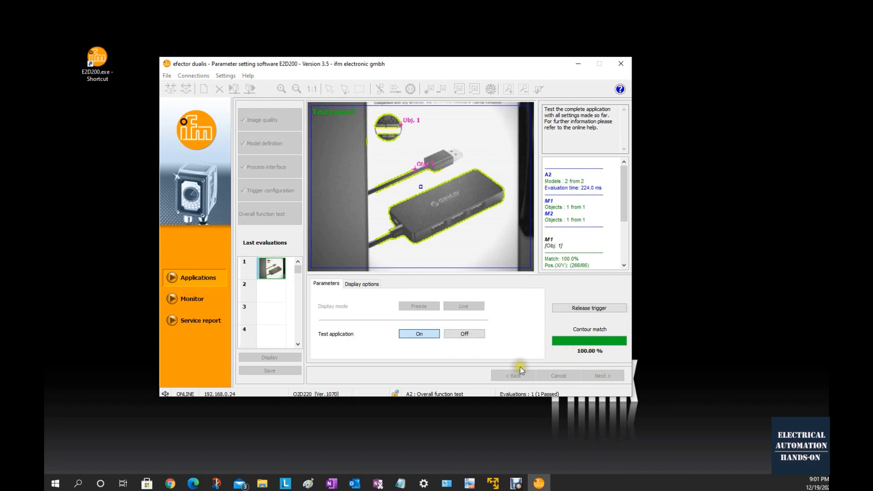
# Step: Switch off the application test and save the changes to application A2
pyautogui.click(463, 333)
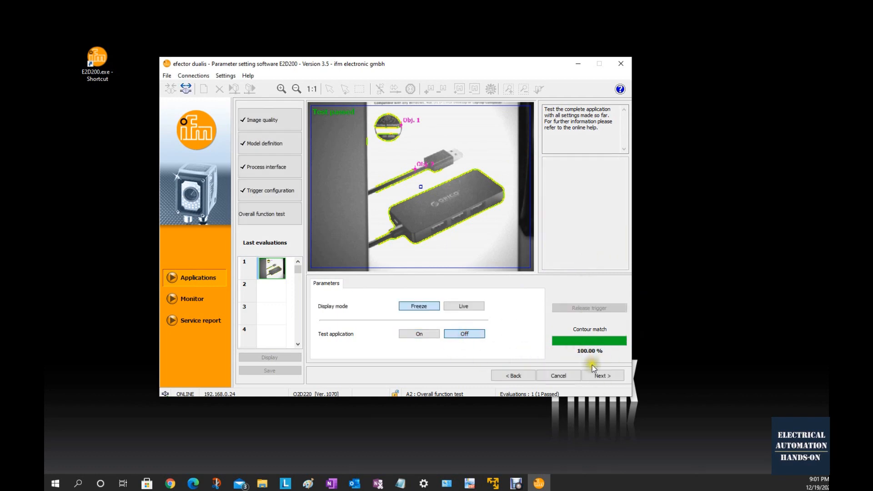
pyautogui.click(603, 375)
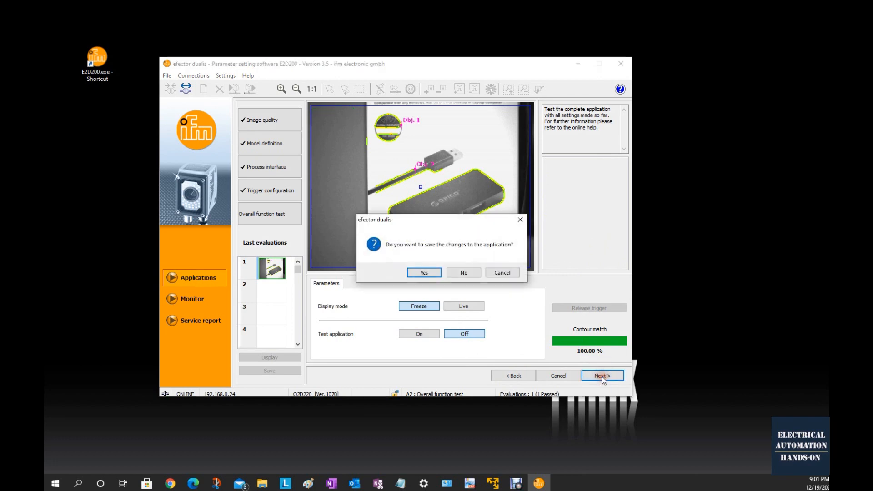
pyautogui.click(424, 273)
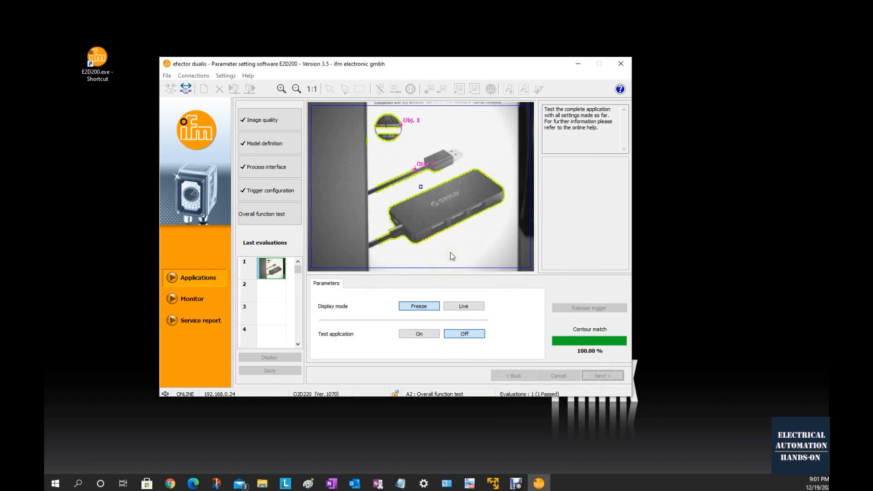
pyautogui.click(453, 258)
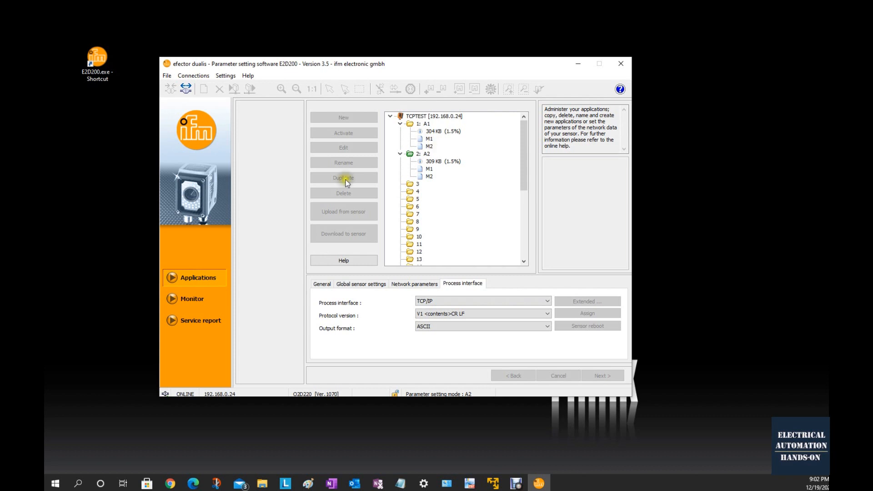
# Step: Check the Siemens example programs on the ifm download page, and look through the extracted ifm-O2Dx_S7-300-400-PN_V193 folder in File Explorer
pyautogui.click(205, 300)
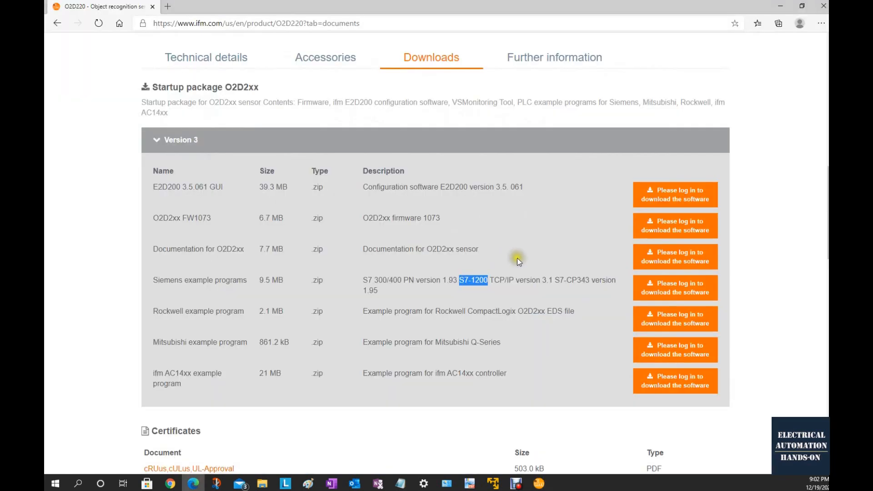
pyautogui.click(516, 254)
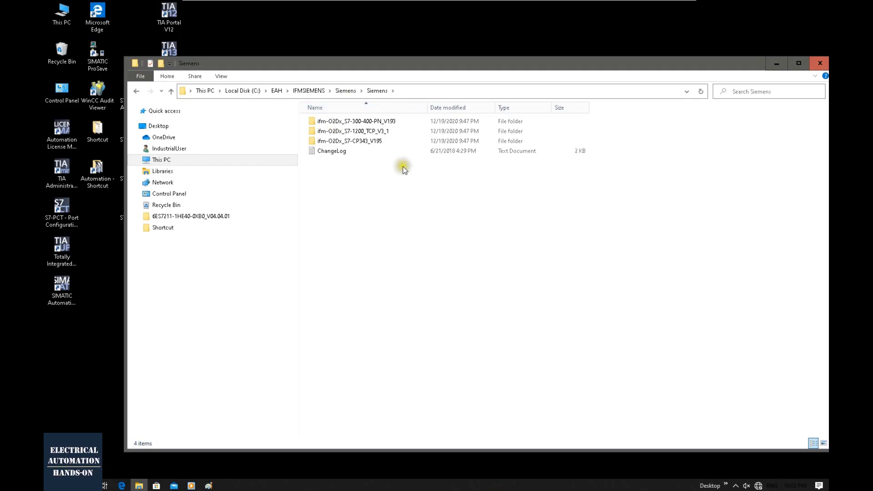
pyautogui.doubleClick(359, 122)
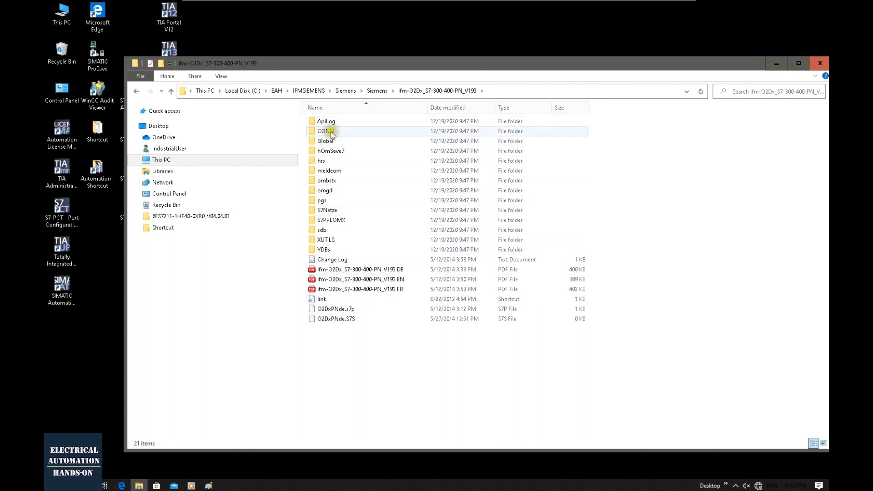
pyautogui.hotkey('alt', 'Up')
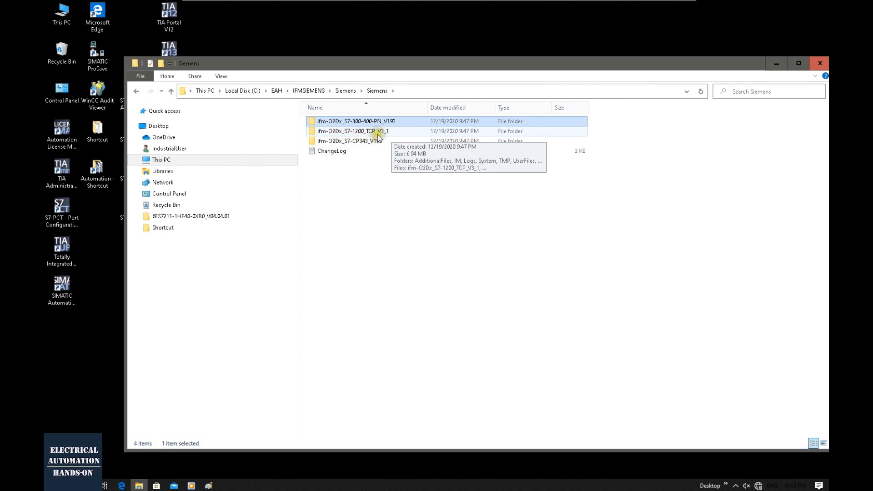
# Step: Open the English PDF in the ifm-O2Dx_S7-1200_TCP_V3_1 folder and read through the function block description
pyautogui.doubleClick(383, 133)
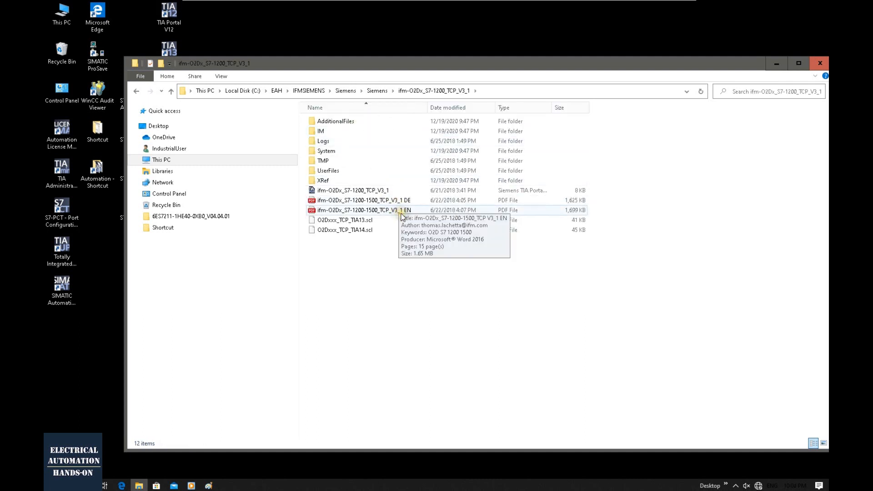
pyautogui.click(391, 212)
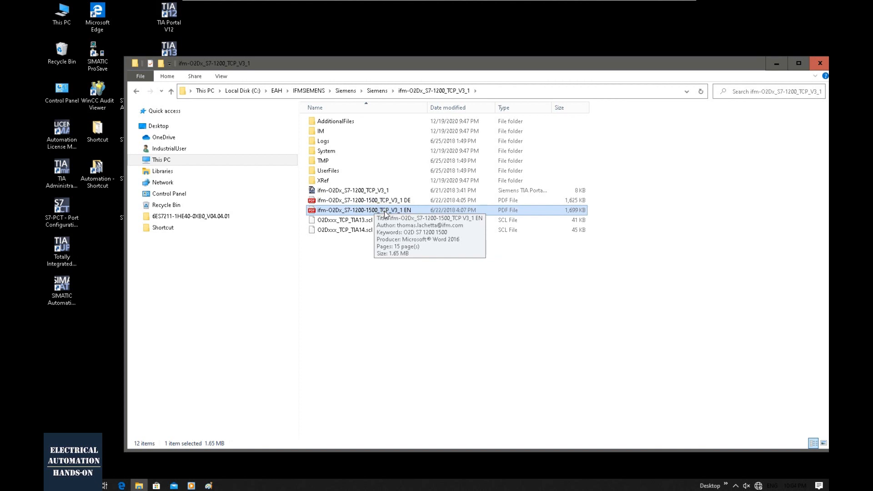
pyautogui.doubleClick(385, 211)
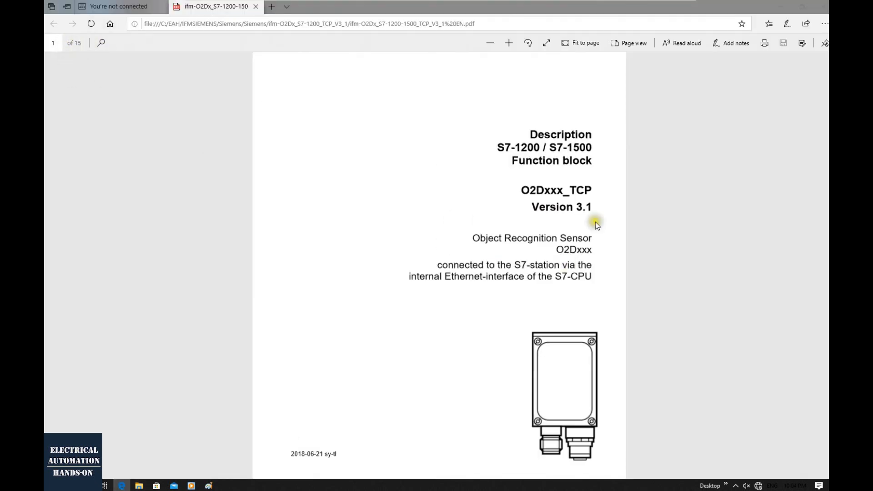
pyautogui.scroll(-7, 568, 230)
pyautogui.scroll(-2, 570, 238)
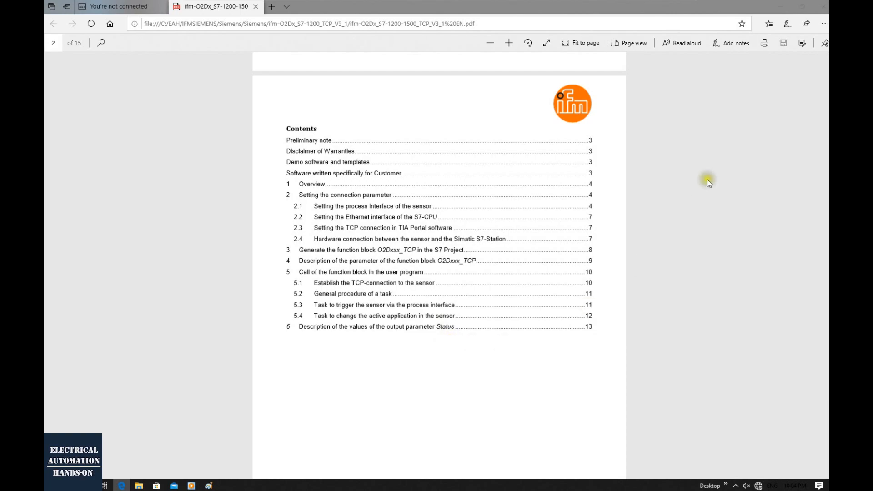
pyautogui.moveTo(828, 102); pyautogui.dragTo(803, 406)
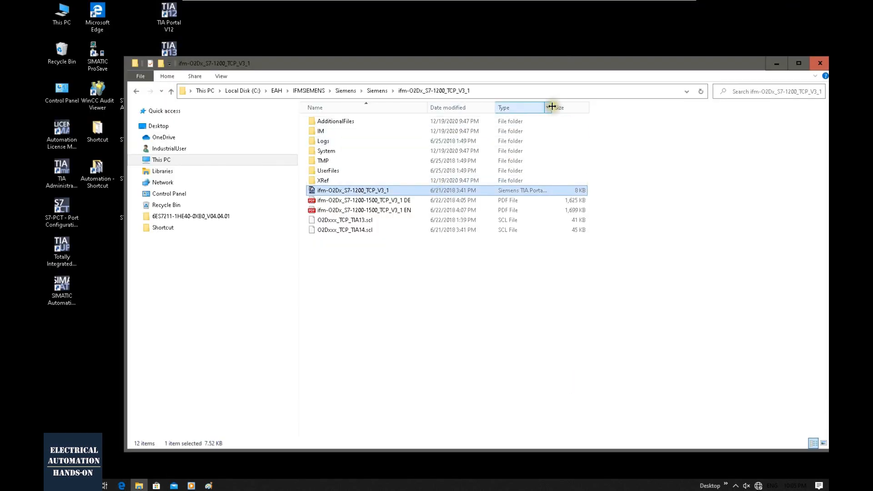
# Step: Widen the Type column in File Explorer to read the TIA Portal version of the ifm-O2Dx_S7-1200_TCP_V3_1 project
pyautogui.moveTo(551, 106); pyautogui.dragTo(684, 107)
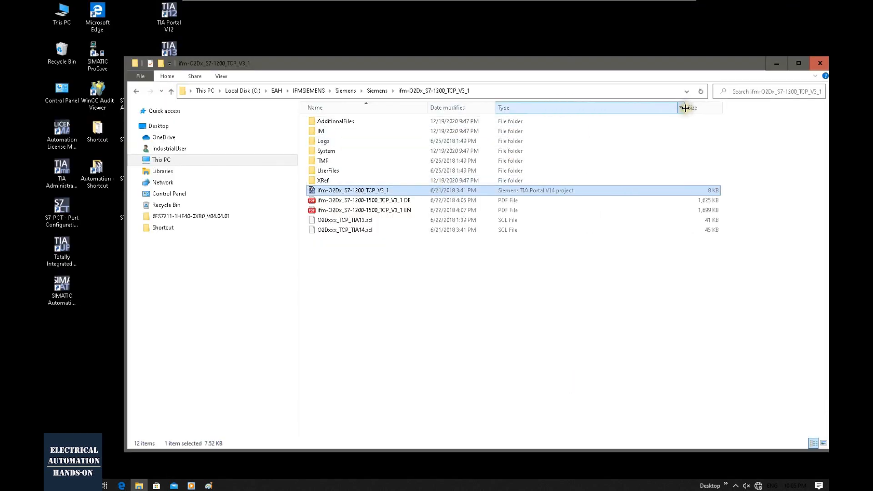
pyautogui.doubleClick(537, 192)
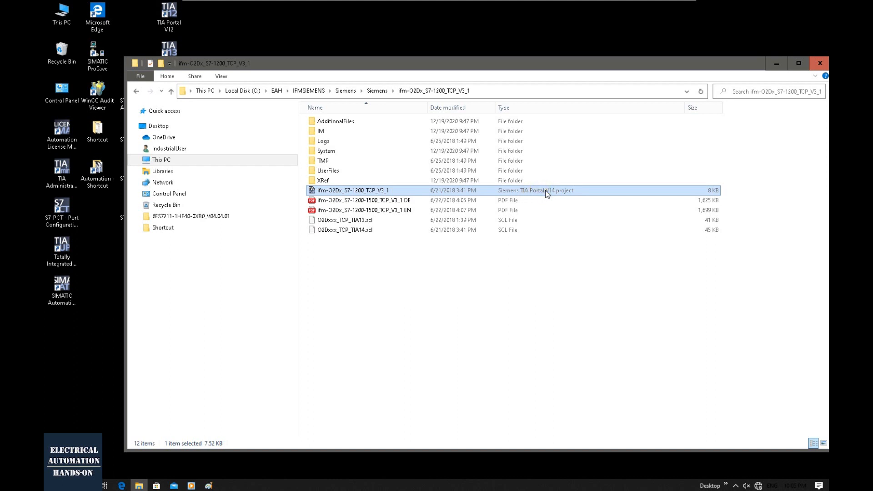
pyautogui.click(541, 195)
pyautogui.click(437, 288)
# Step: Open the ifm-O2Dx_S7-1200_TCP_V3_1 project in TIA Portal V15.1 and upgrade it to project version V15.1
pyautogui.click(779, 63)
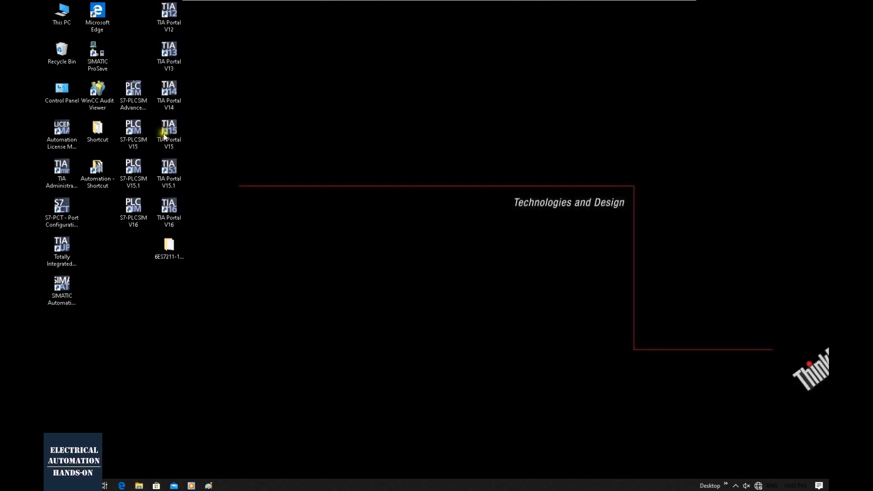
pyautogui.doubleClick(180, 187)
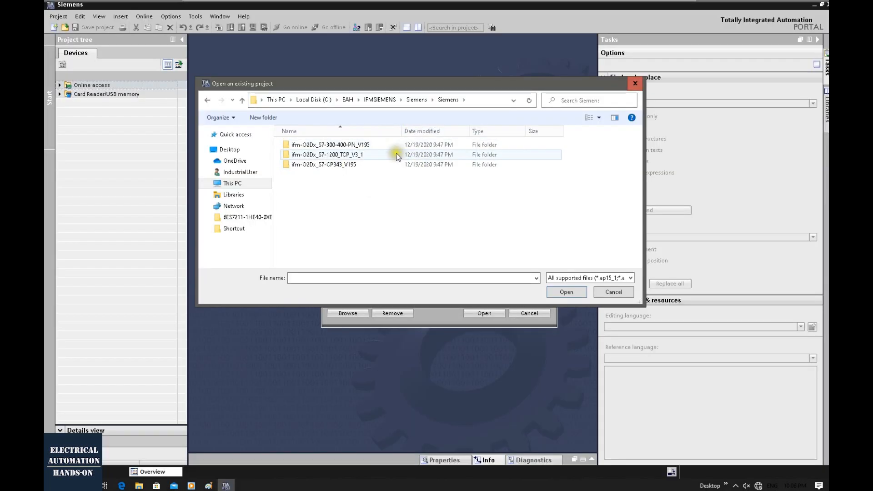
pyautogui.click(366, 154)
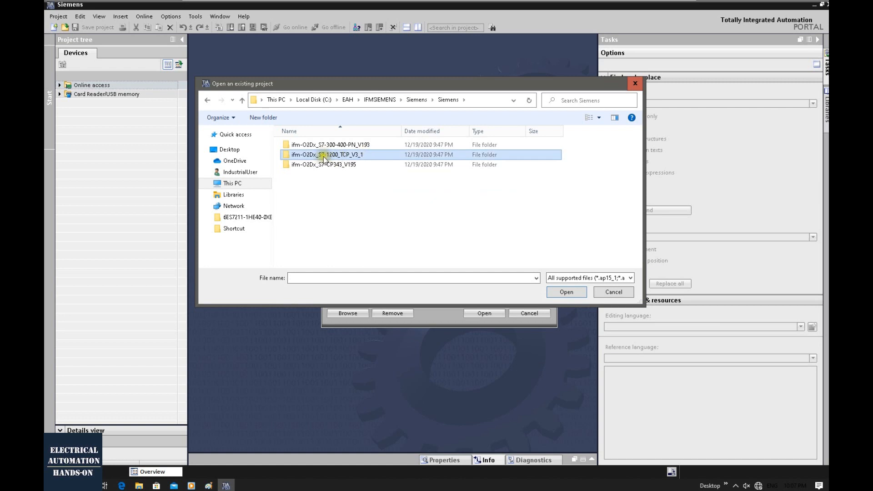
pyautogui.doubleClick(355, 157)
pyautogui.click(340, 214)
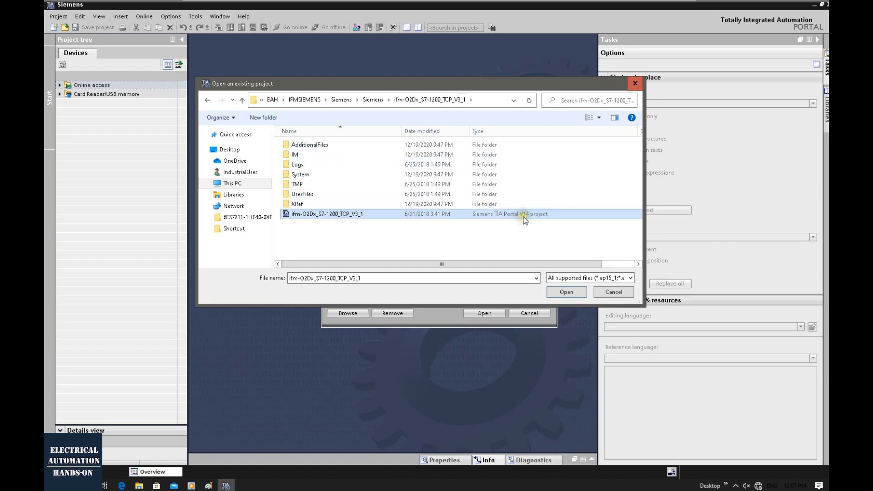
pyautogui.click(493, 220)
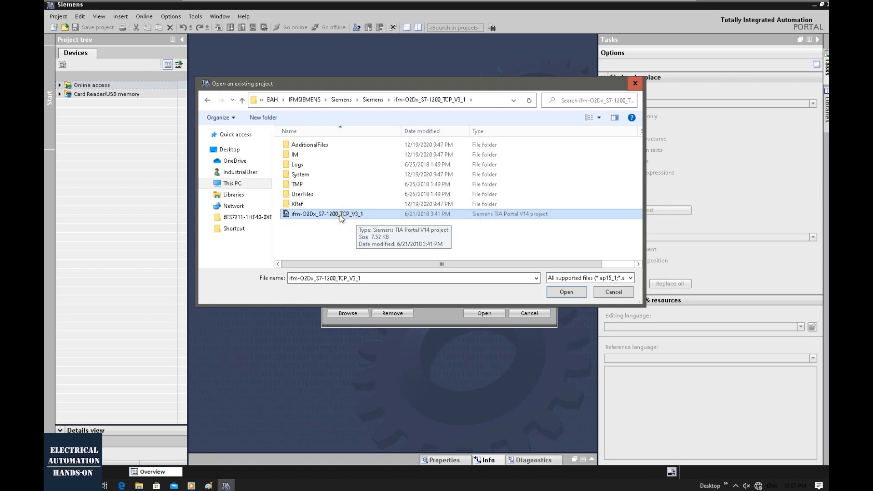
pyautogui.click(565, 293)
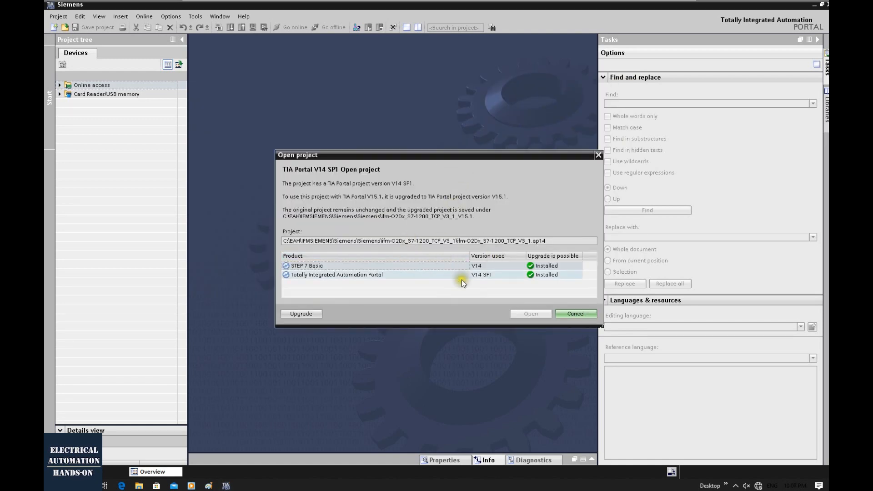
pyautogui.click(296, 315)
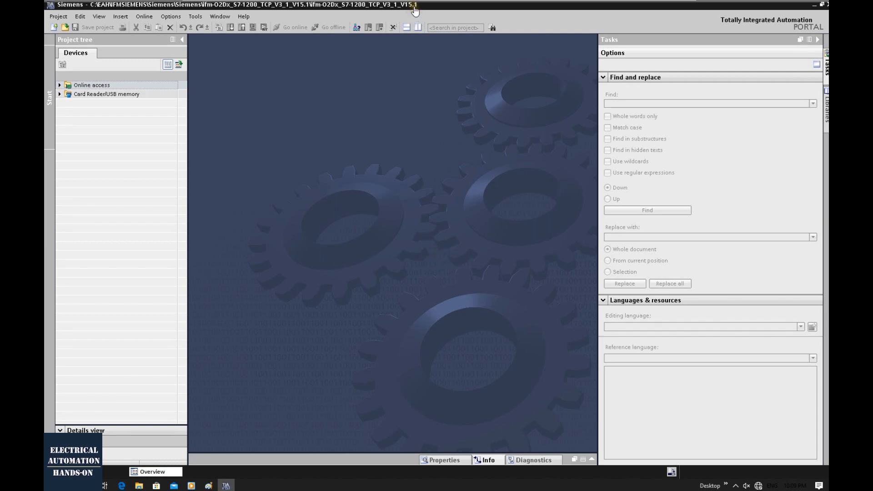
# Step: Compare the contents of the original ifm-O2Dx_S7-1200_TCP_V3_1 folder and the upgraded V15.1 folder in File Explorer
pyautogui.hotkey('alt', 'Tab')
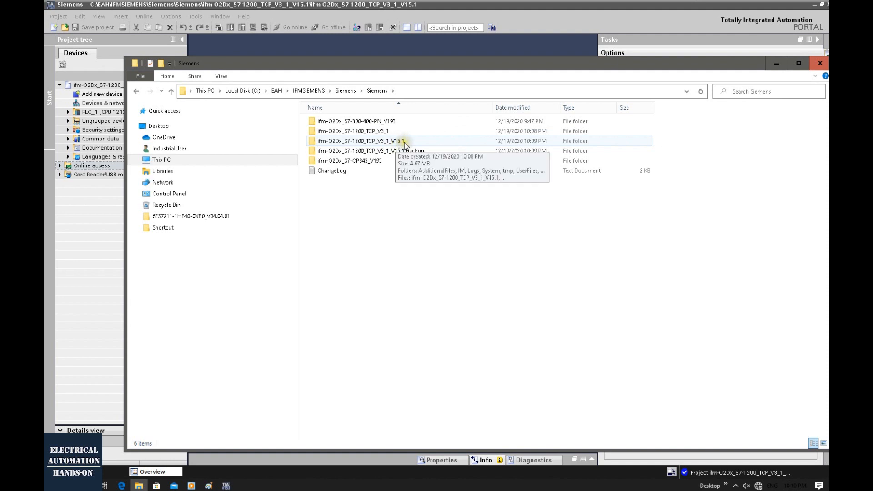
pyautogui.doubleClick(388, 131)
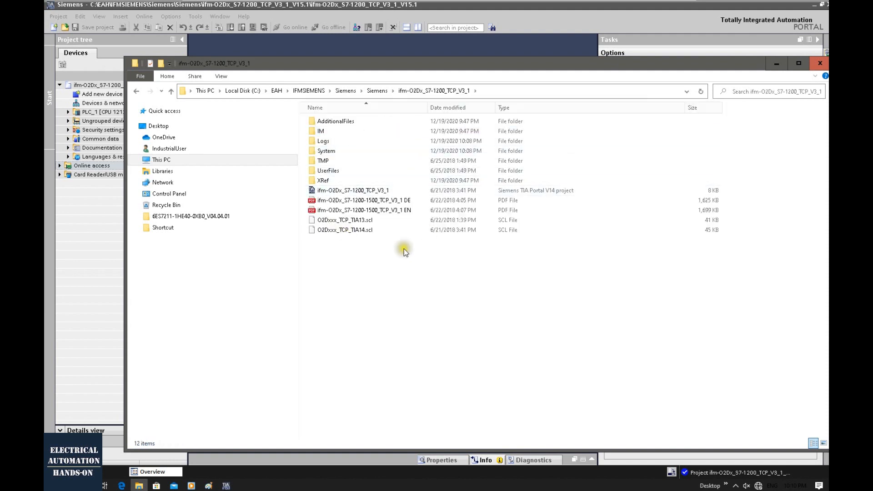
pyautogui.hotkey('alt', 'Up')
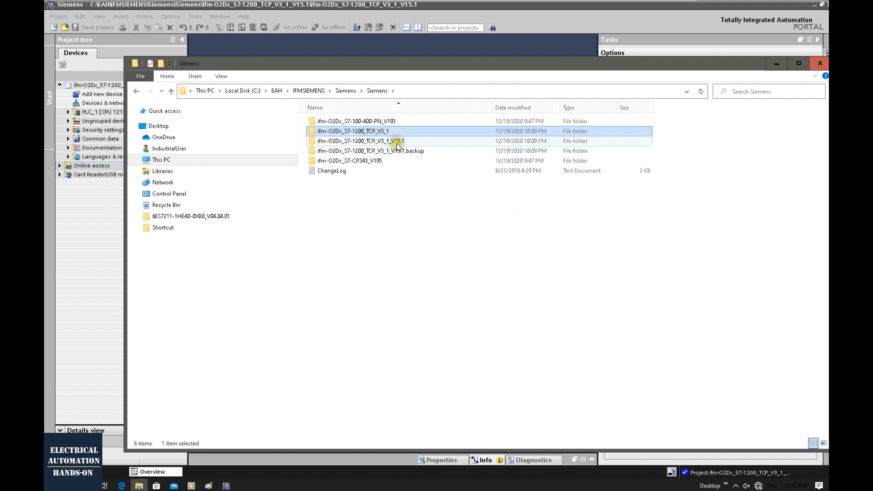
pyautogui.click(396, 143)
pyautogui.doubleClick(397, 143)
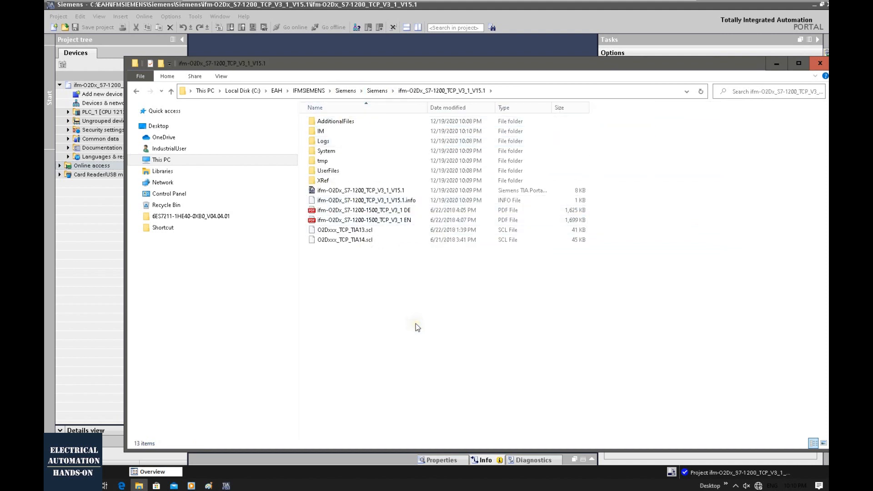
# Step: In TIA Portal, open PLC_1's device configuration and choose CPU 1211C DC/DC/Rly, 6ES7 211-1HE40-0XB0, as its replacement device
pyautogui.click(88, 112)
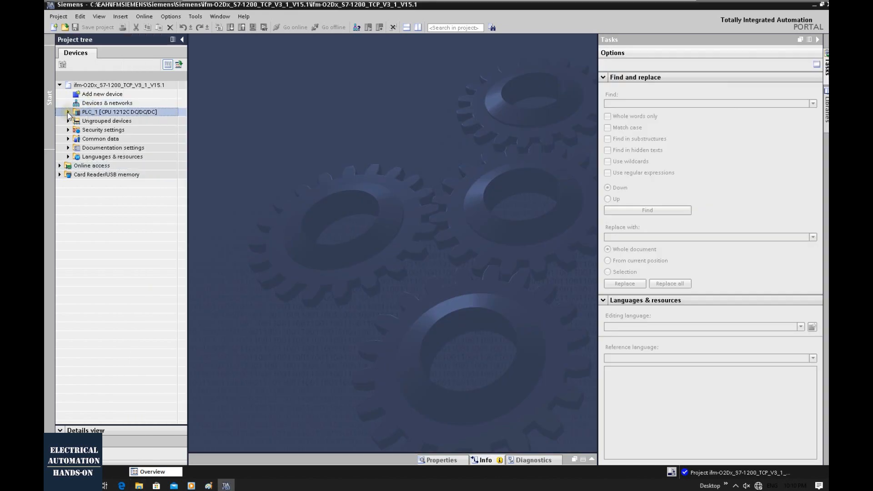
pyautogui.click(68, 112)
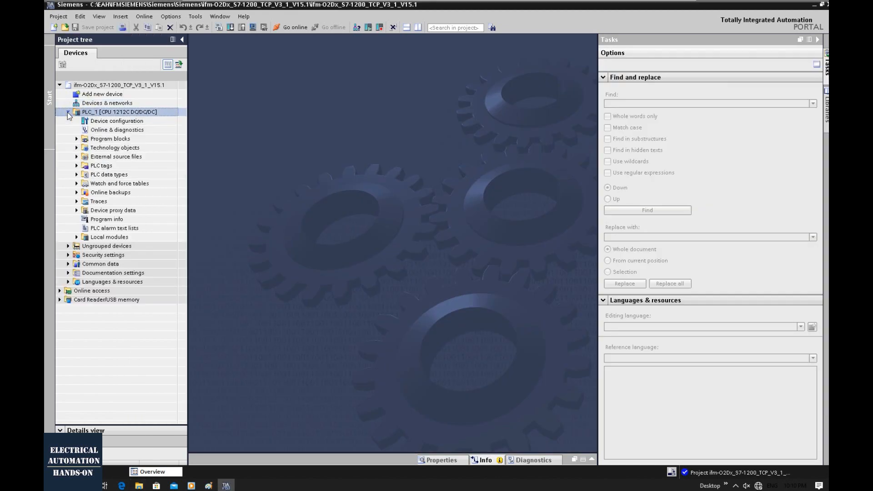
pyautogui.doubleClick(123, 122)
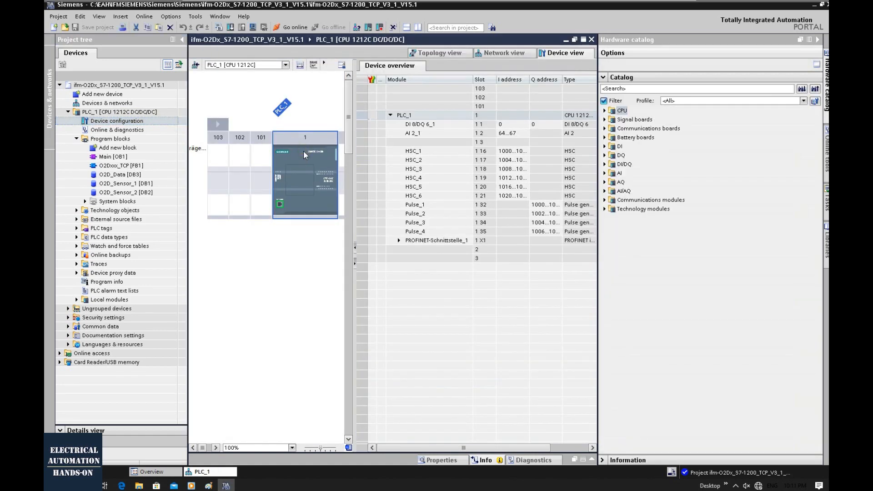
pyautogui.rightClick(304, 151)
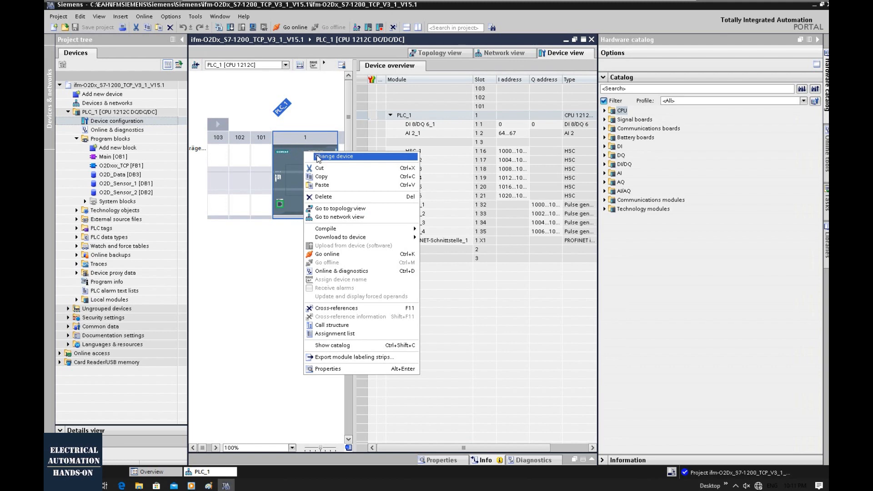
pyautogui.click(317, 157)
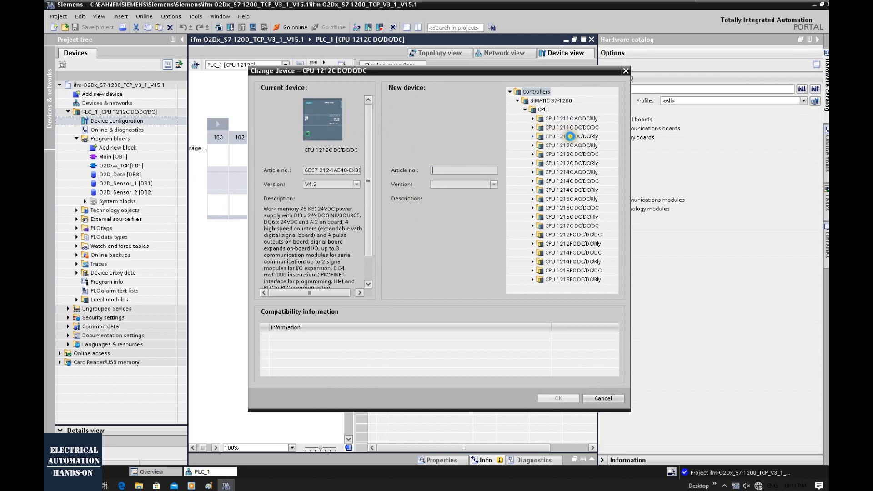
pyautogui.doubleClick(570, 136)
pyautogui.click(584, 147)
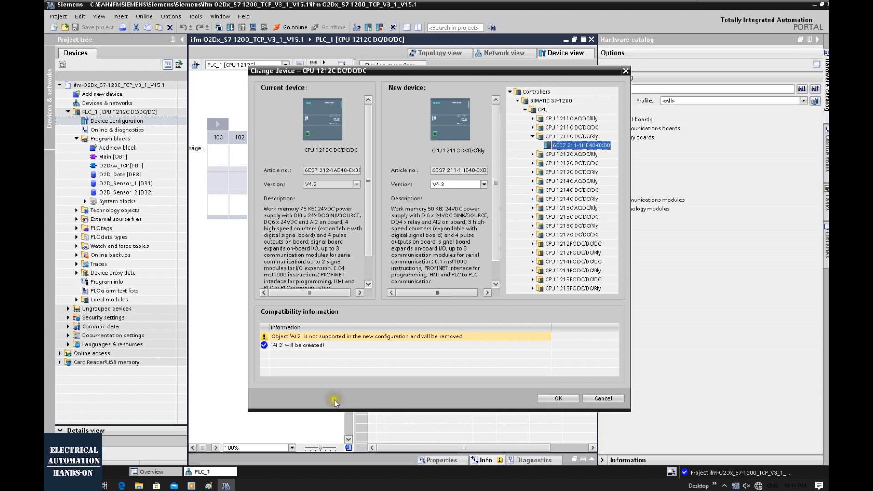
# Step: Switch to the English function block PDF in Edge and read on past the preliminary note
pyautogui.click(121, 486)
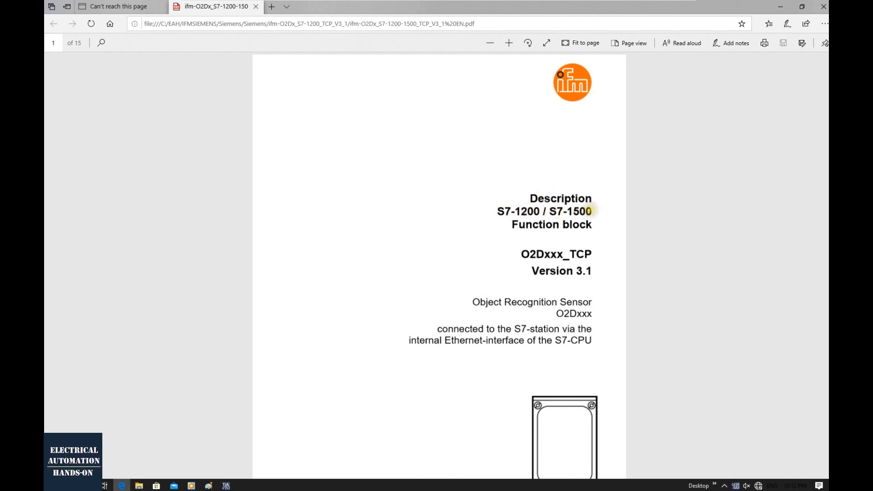
pyautogui.scroll(-1, 591, 211)
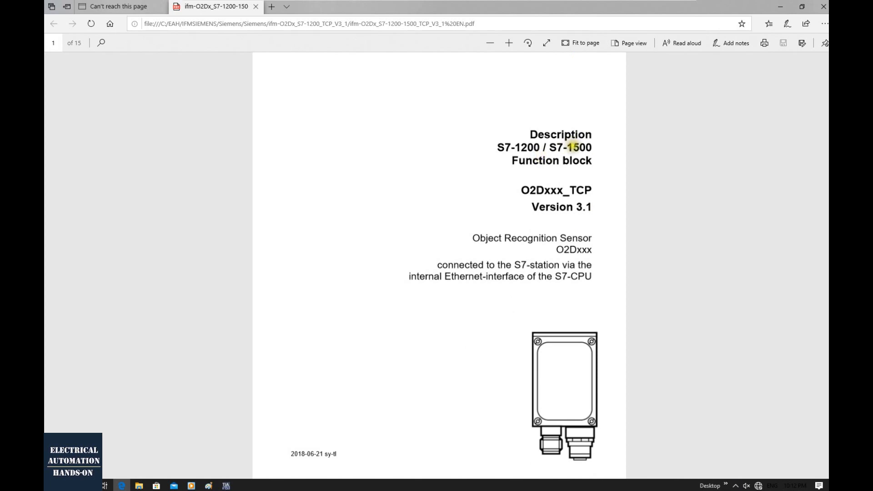
pyautogui.scroll(-1, 573, 146)
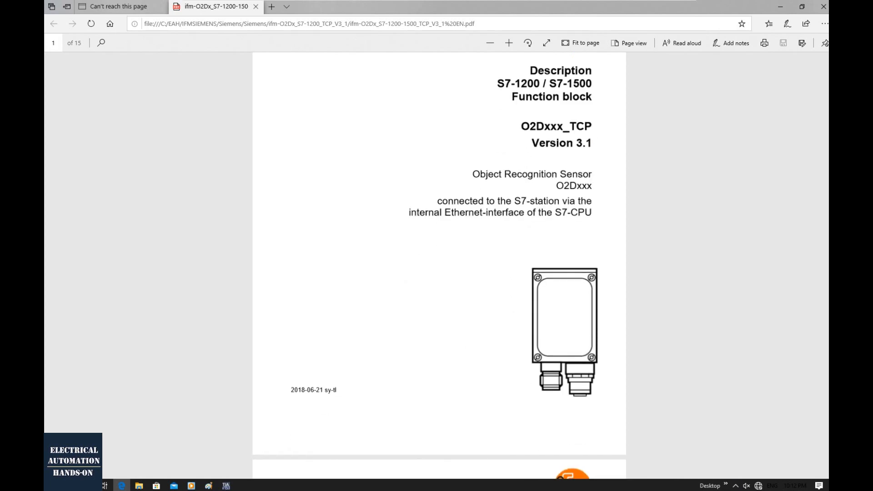
pyautogui.scroll(-12, 573, 158)
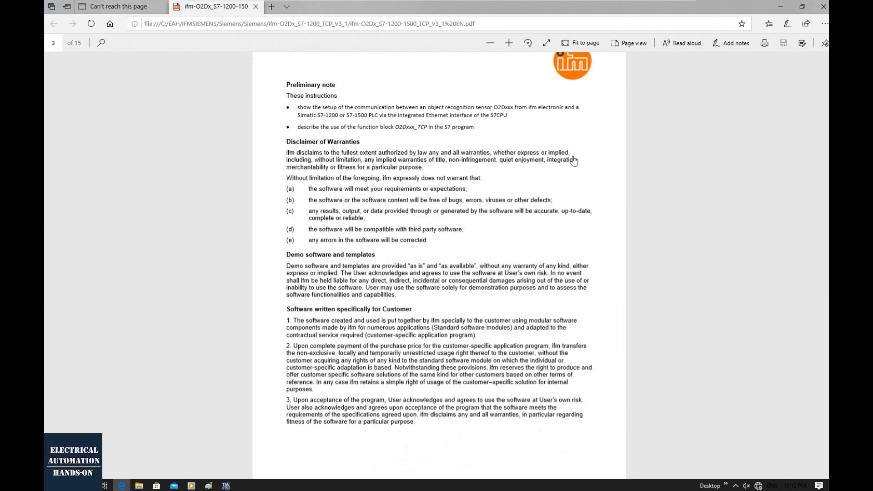
pyautogui.scroll(-8, 574, 160)
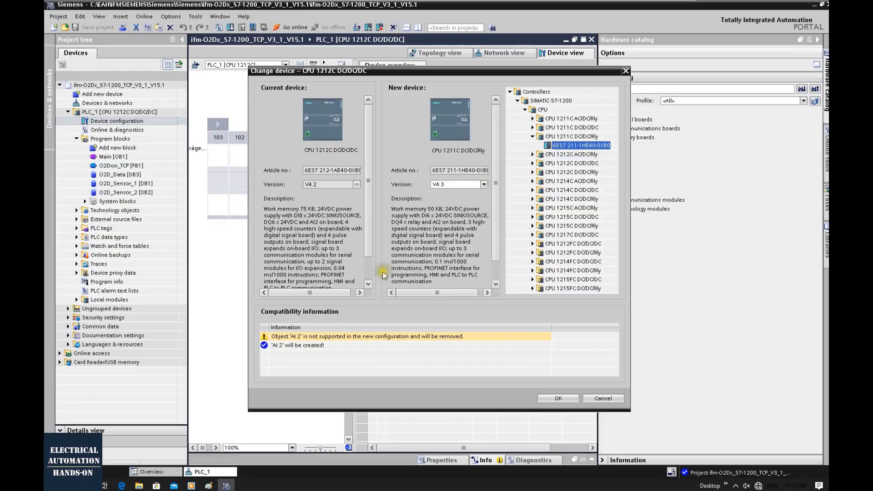
# Step: Back in TIA Portal, set the new CPU's firmware version to V4.2 and apply the device change
pyautogui.click(446, 183)
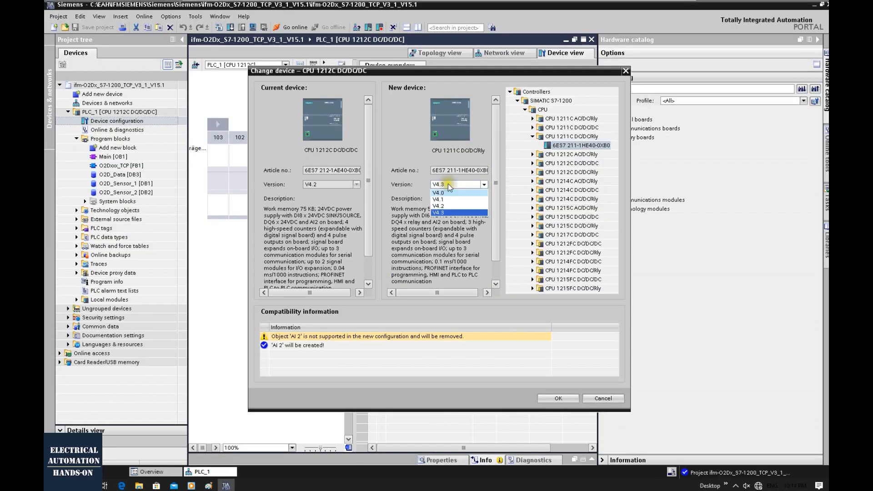
pyautogui.click(442, 206)
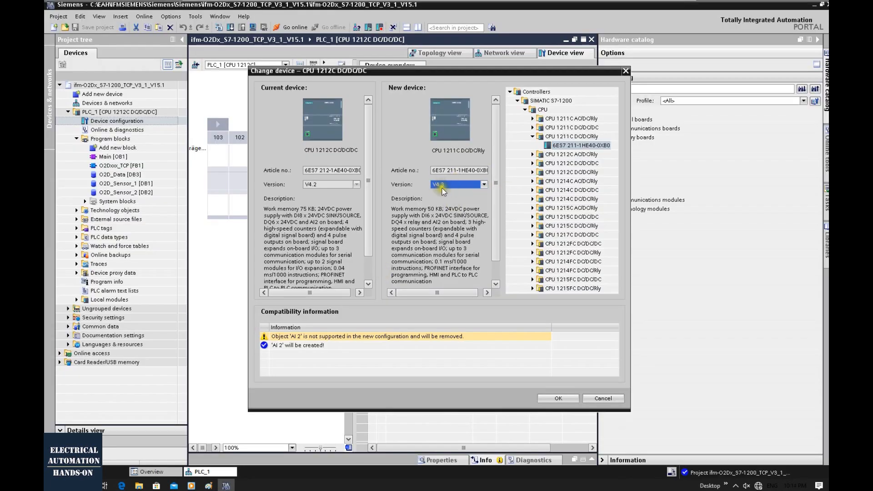
pyautogui.click(555, 398)
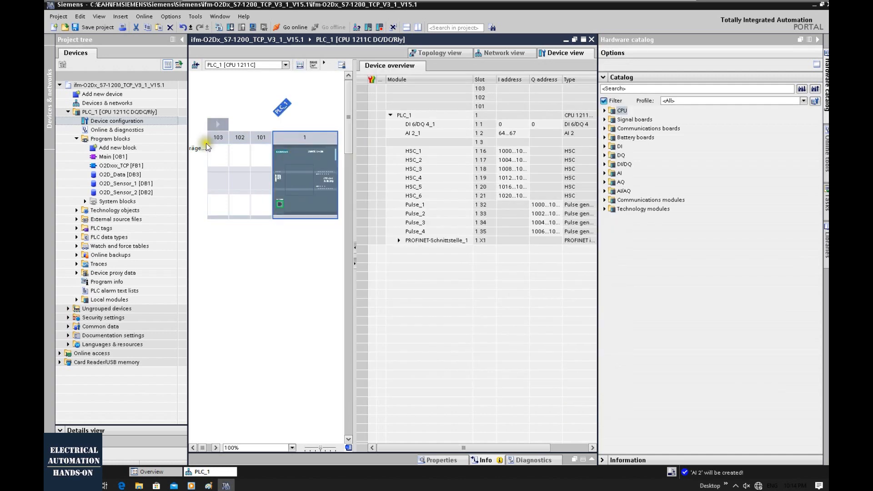
# Step: Save the project and compile PLC_1
pyautogui.click(127, 114)
pyautogui.click(97, 28)
pyautogui.click(218, 29)
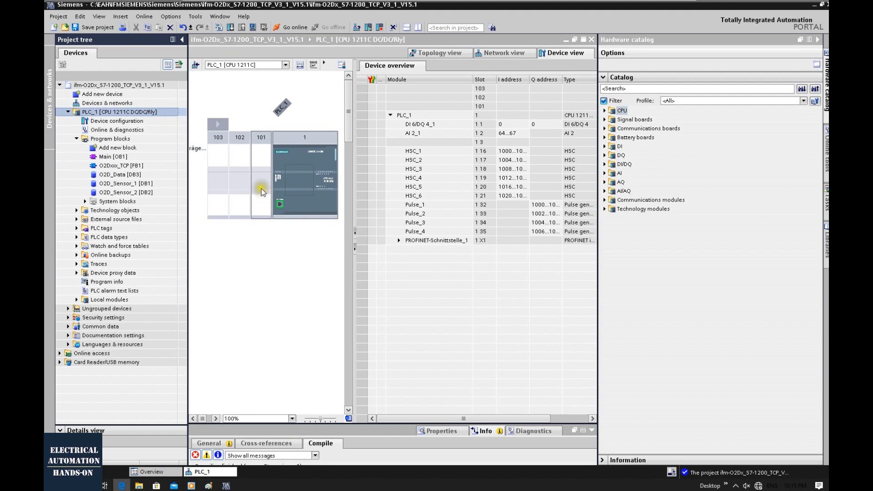
# Step: Set the IP address of PLC_1's PROFINET interface to 192.168.0.201
pyautogui.click(295, 182)
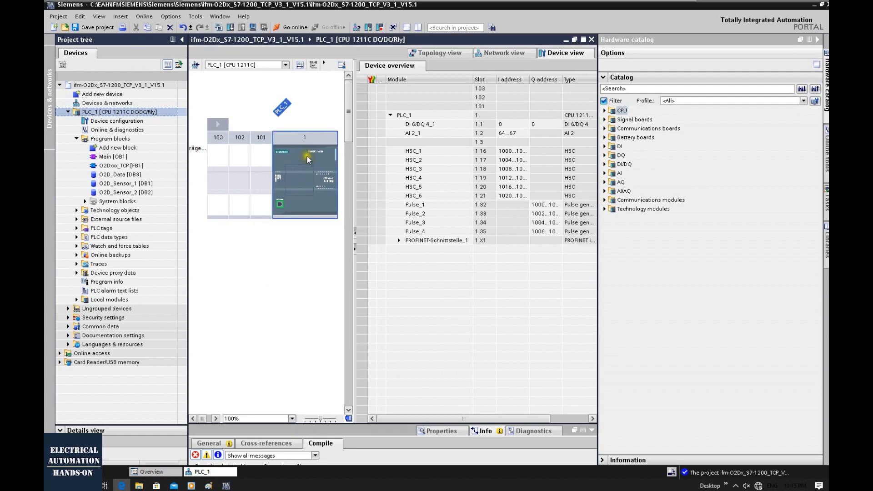
pyautogui.click(280, 206)
pyautogui.doubleClick(279, 205)
pyautogui.click(463, 371)
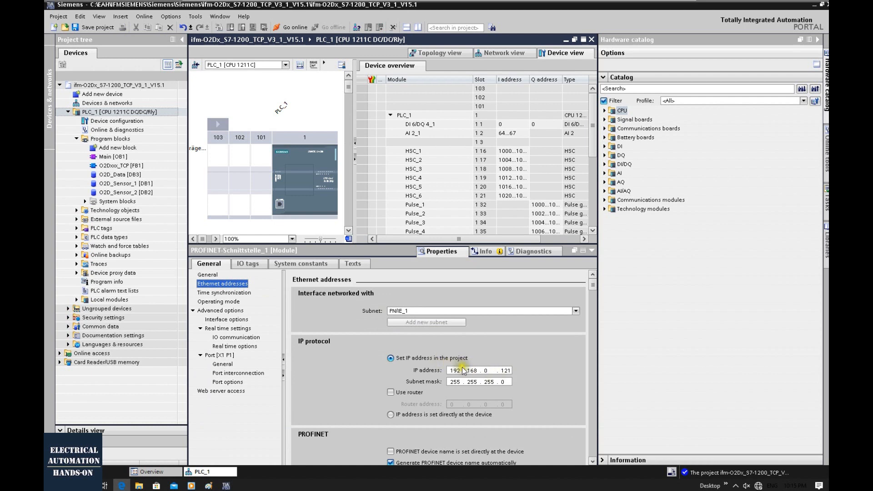
pyautogui.click(502, 370)
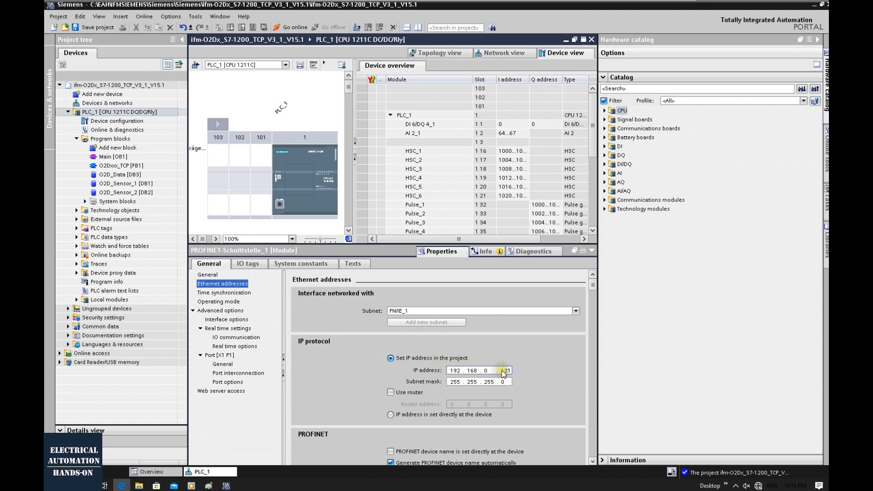
pyautogui.write('201')
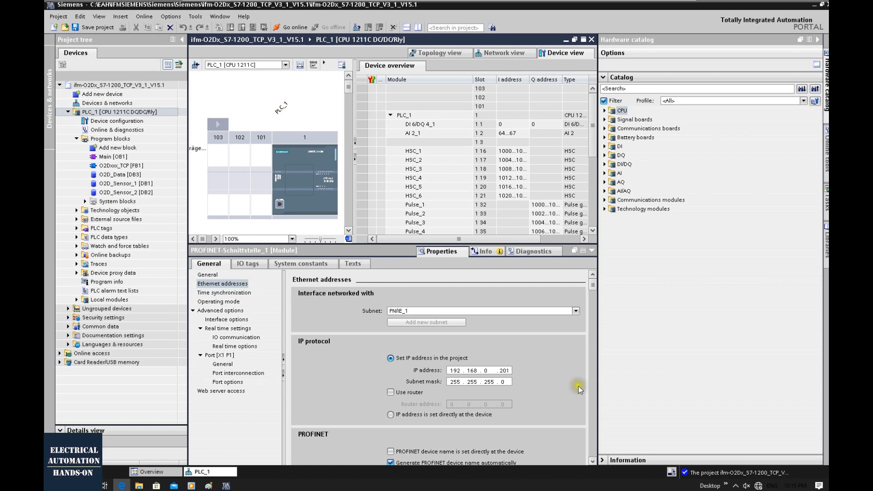
pyautogui.press('Return')
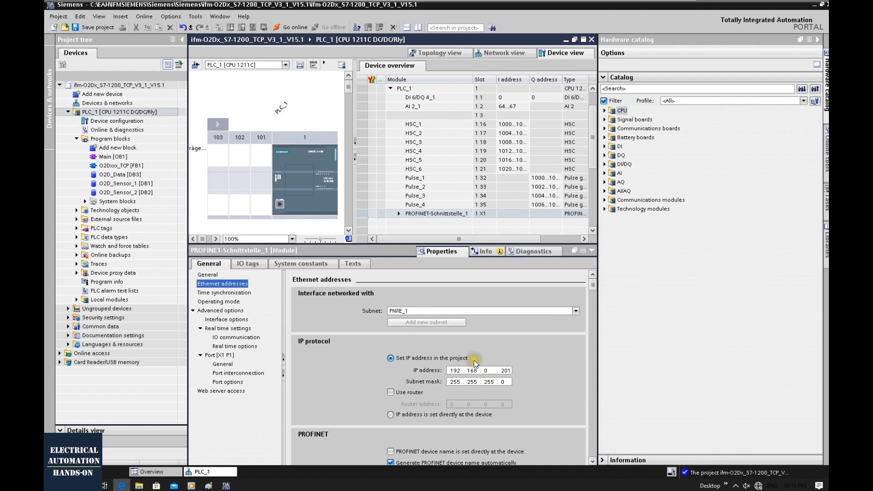
# Step: Open Main [OB1] and examine the O2Dxxx_TCP block calls for Sensor 1 and Sensor 2
pyautogui.click(116, 158)
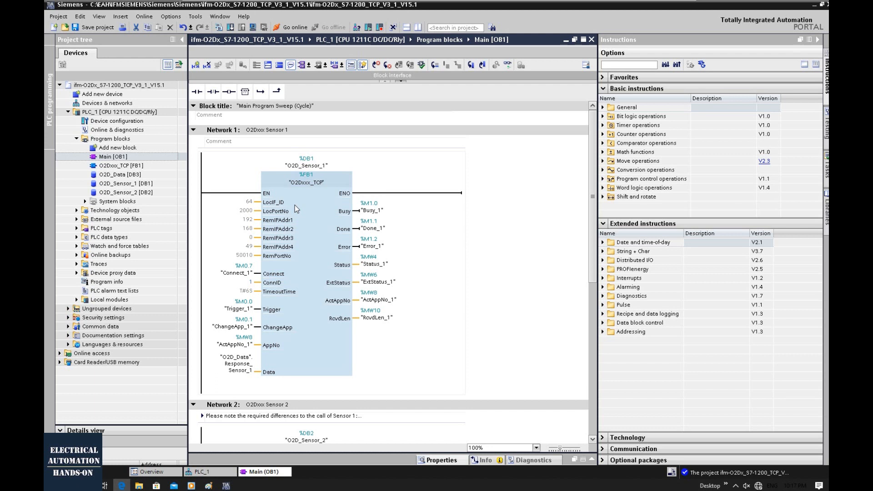
pyautogui.scroll(-3, 295, 205)
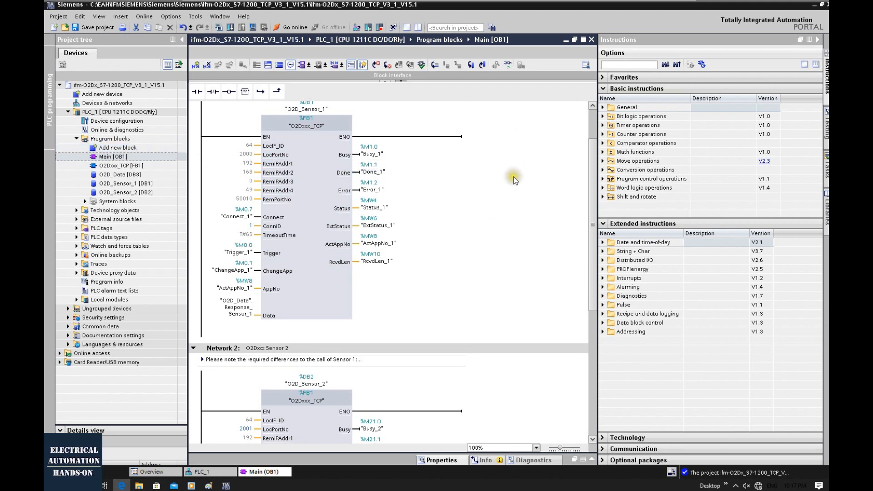
pyautogui.scroll(-3, 514, 177)
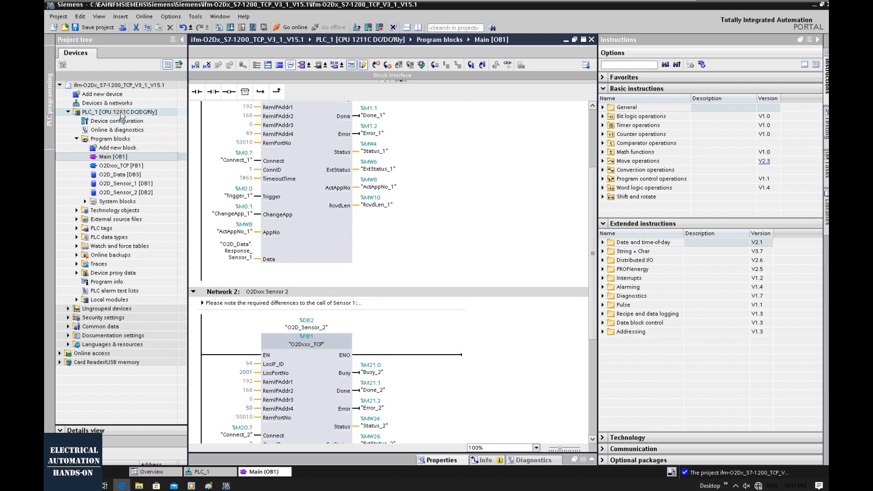
pyautogui.scroll(3, 408, 207)
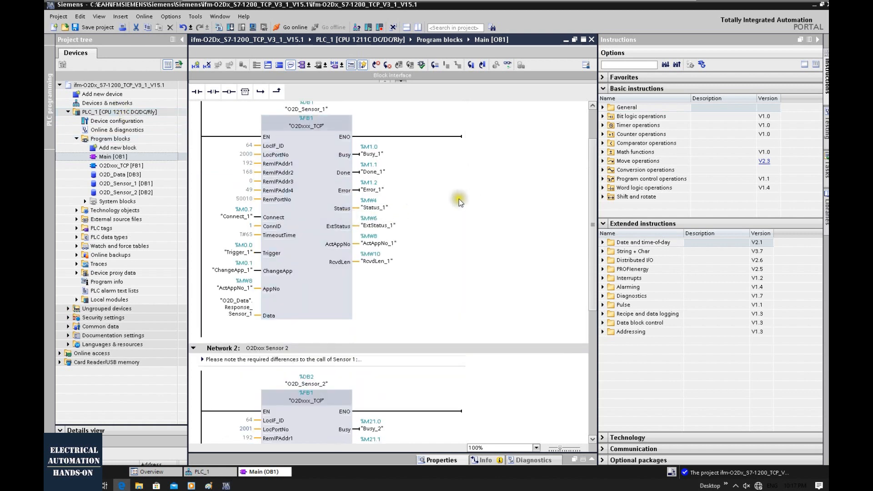
# Step: Compare the LocPortNo inputs of the O2Dxxx_TCP calls for Sensor 1 and Sensor 2
pyautogui.click(301, 219)
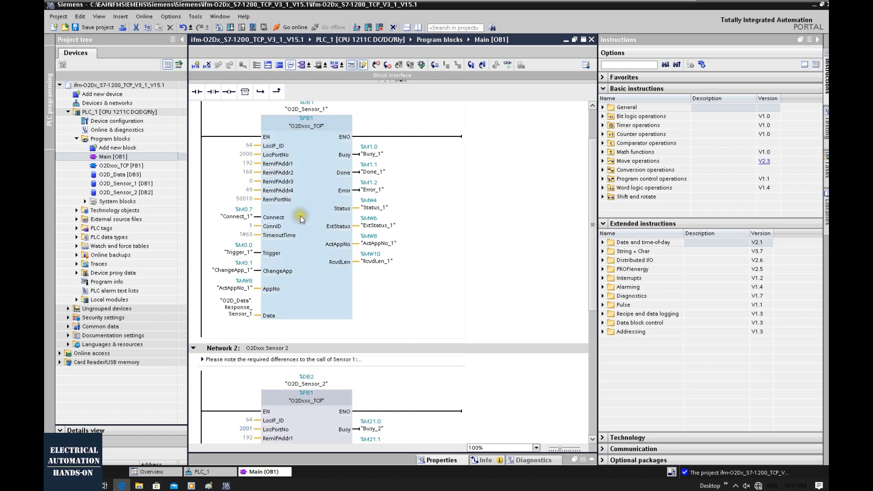
pyautogui.click(253, 155)
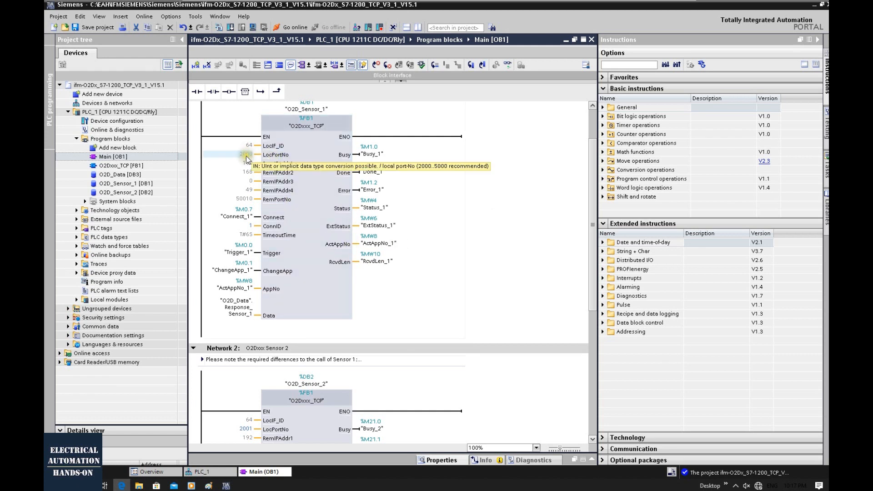
pyautogui.scroll(3, 248, 160)
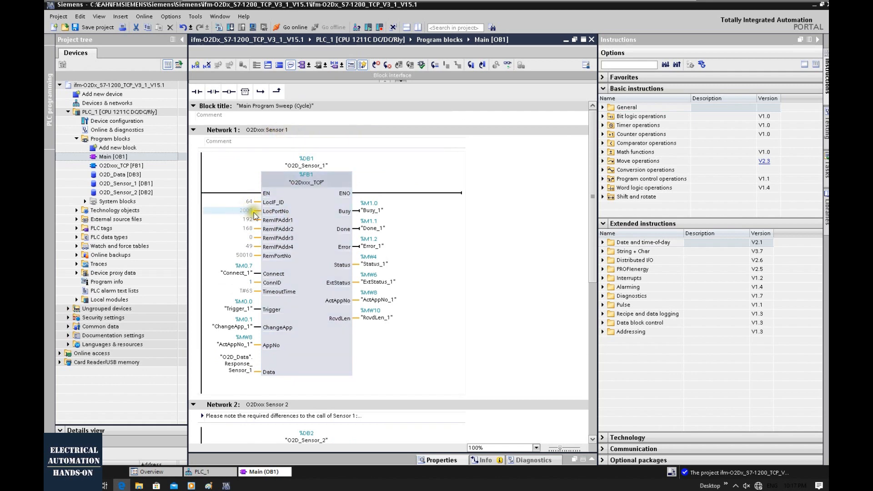
pyautogui.scroll(-9, 263, 216)
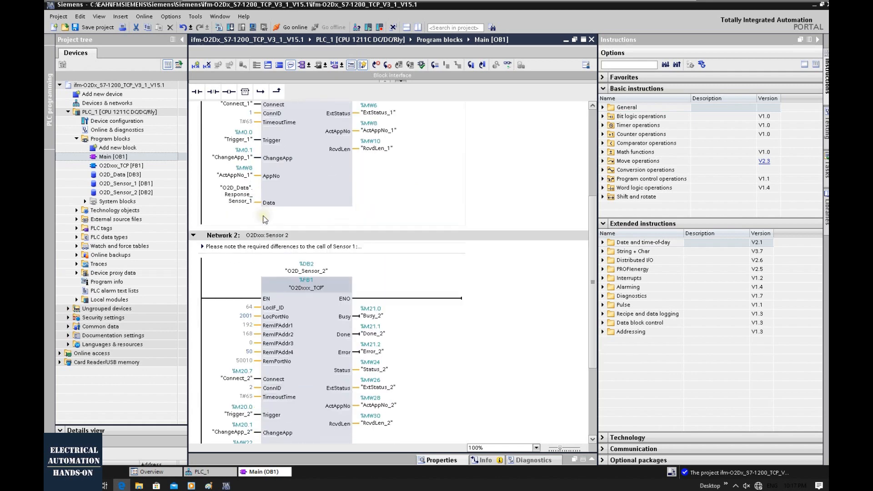
pyautogui.click(243, 319)
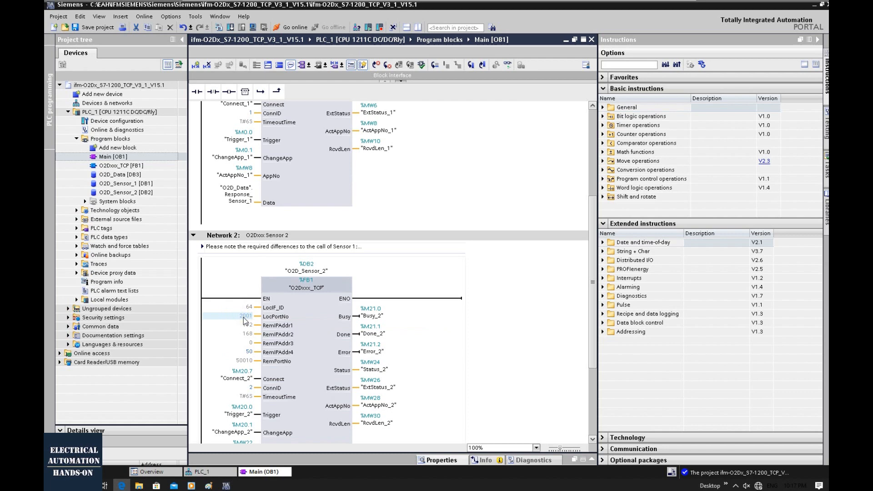
pyautogui.click(268, 321)
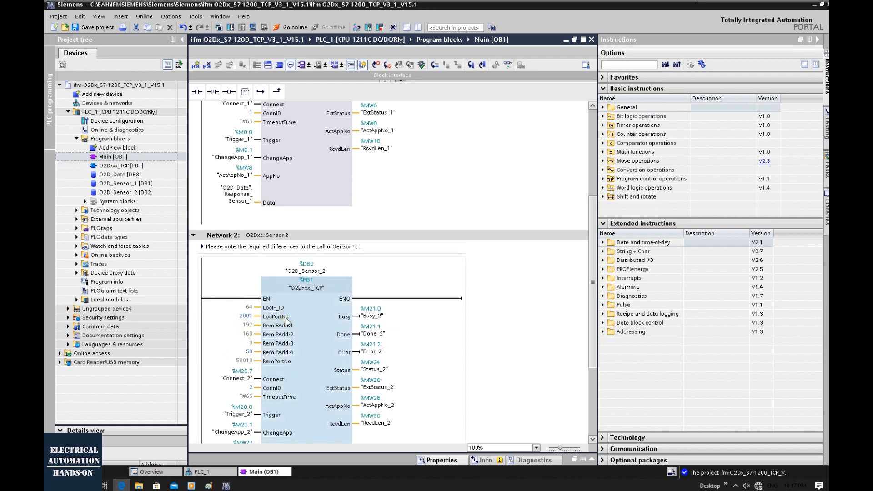
pyautogui.scroll(3, 286, 322)
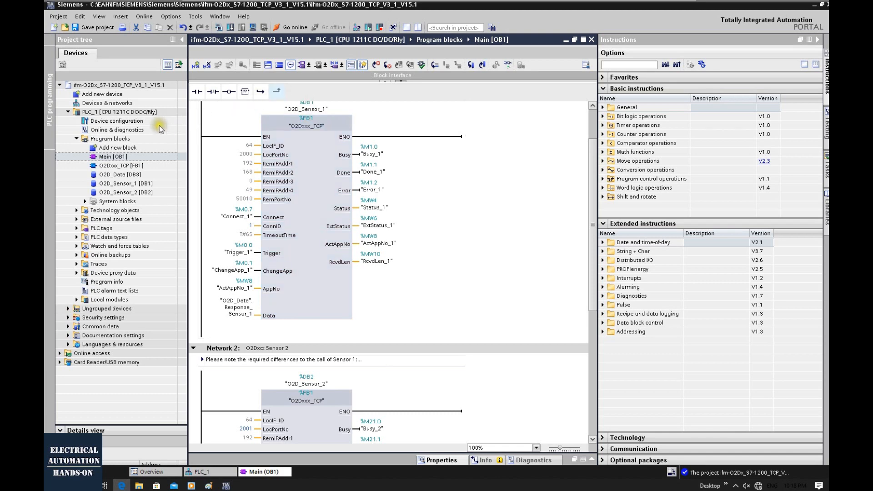
# Step: Open PLC_1's device configuration and examine its connection resources
pyautogui.doubleClick(129, 121)
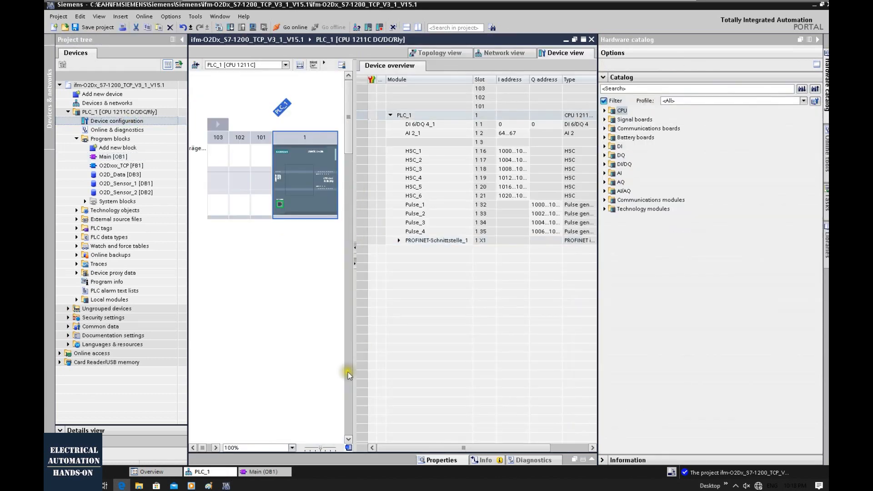
pyautogui.click(235, 440)
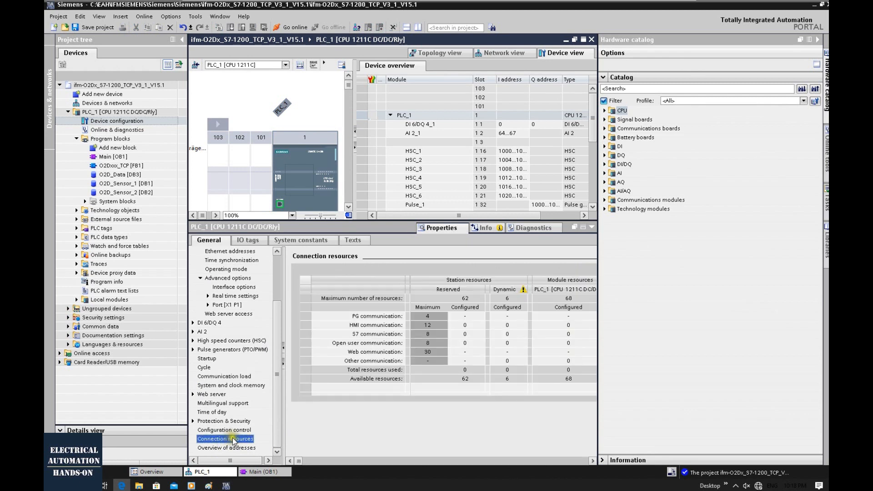
pyautogui.click(344, 343)
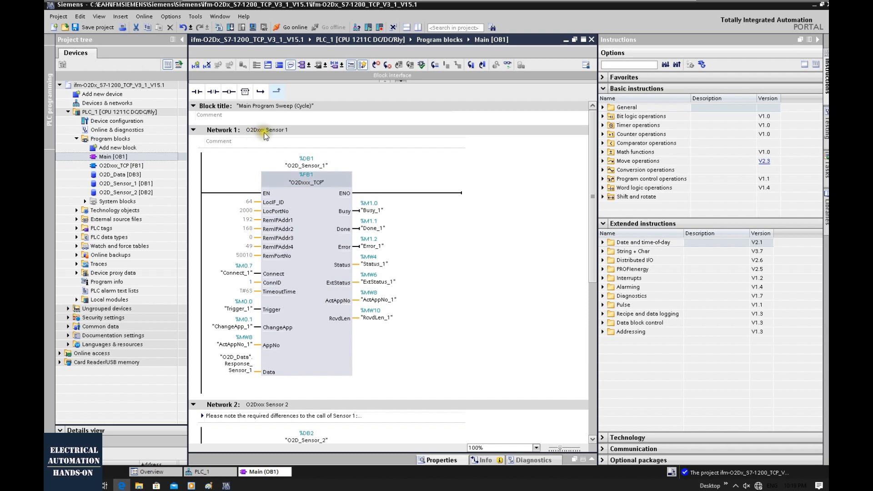
# Step: Switch to efector dualis, open the sensor's application management and check its IP address and TCP/IP port in the network parameters
pyautogui.click(302, 213)
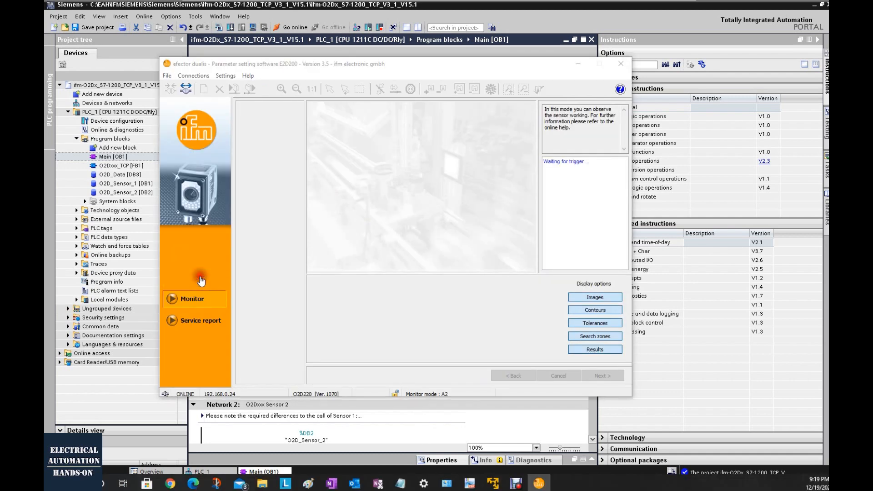
pyautogui.click(199, 277)
pyautogui.click(462, 272)
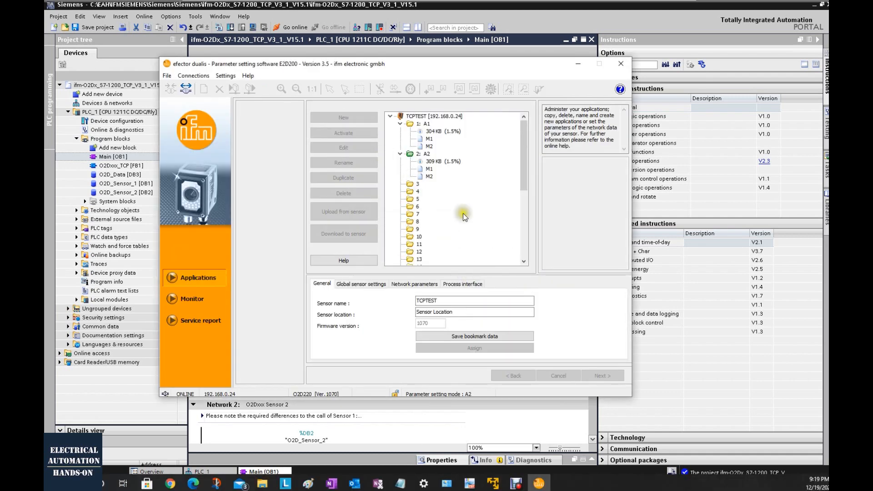
pyautogui.click(413, 284)
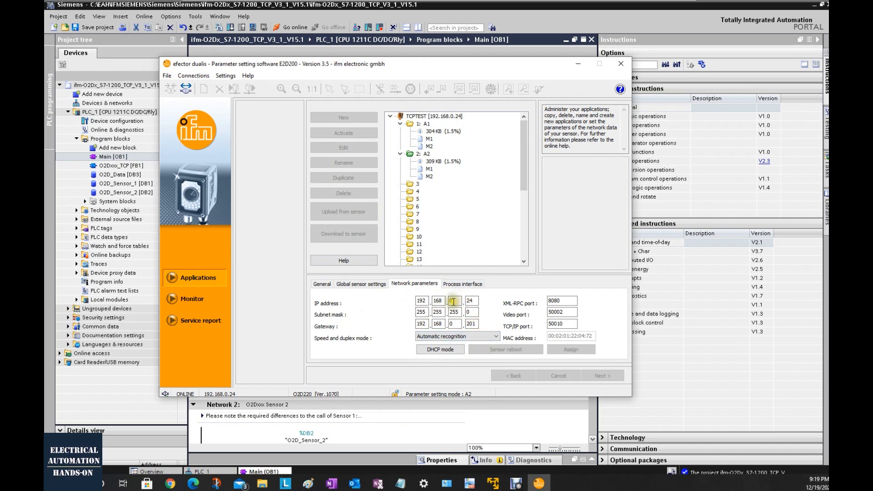
pyautogui.click(470, 301)
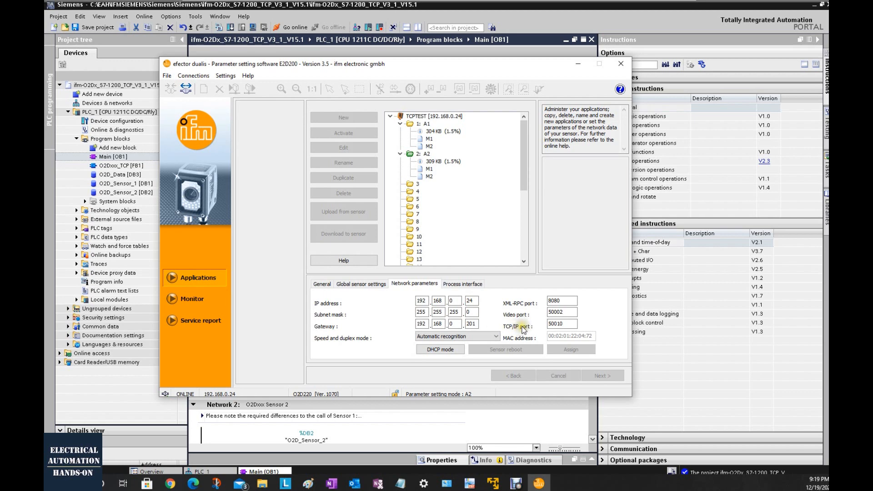
pyautogui.click(551, 323)
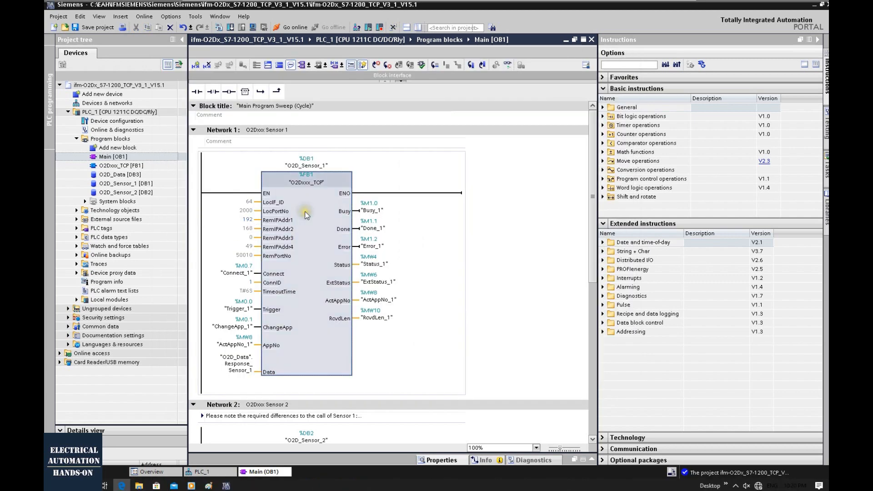
# Step: Back in TIA Portal, set RemIPAddr1 to RemIPAddr4 of the Sensor 1 call to 192, 168, 0 and 24
pyautogui.click(248, 221)
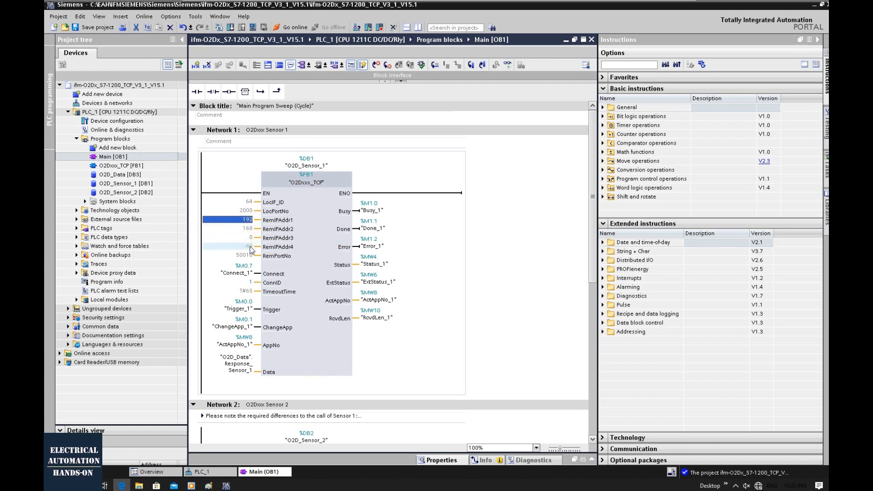
pyautogui.doubleClick(249, 247)
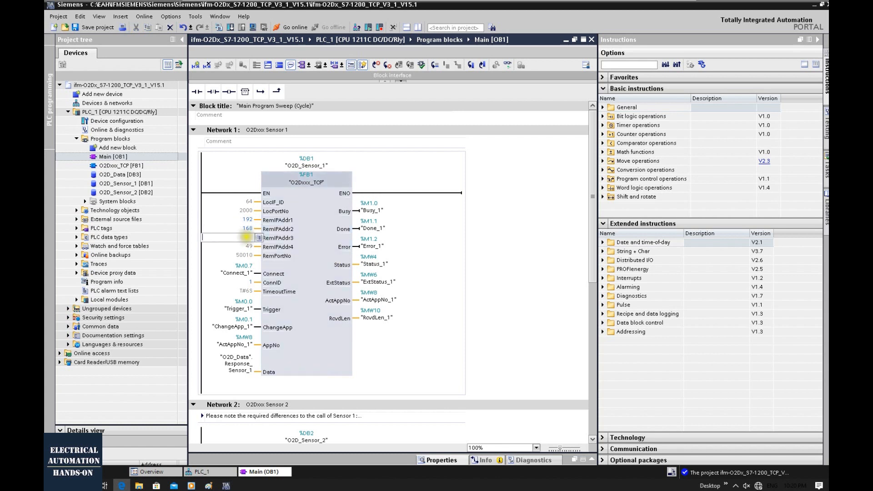
pyautogui.write('24')
pyautogui.press('Return')
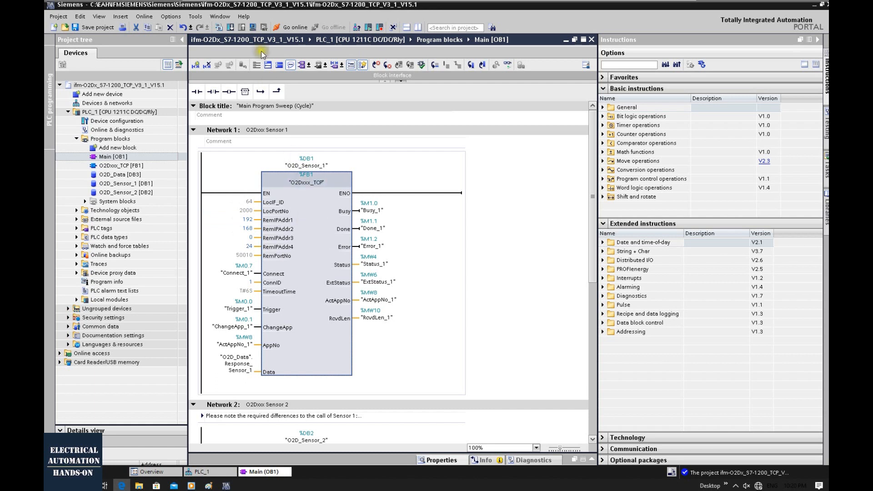
# Step: Compile the program and download it to PLC_1 over the PN/IE interface
pyautogui.click(219, 27)
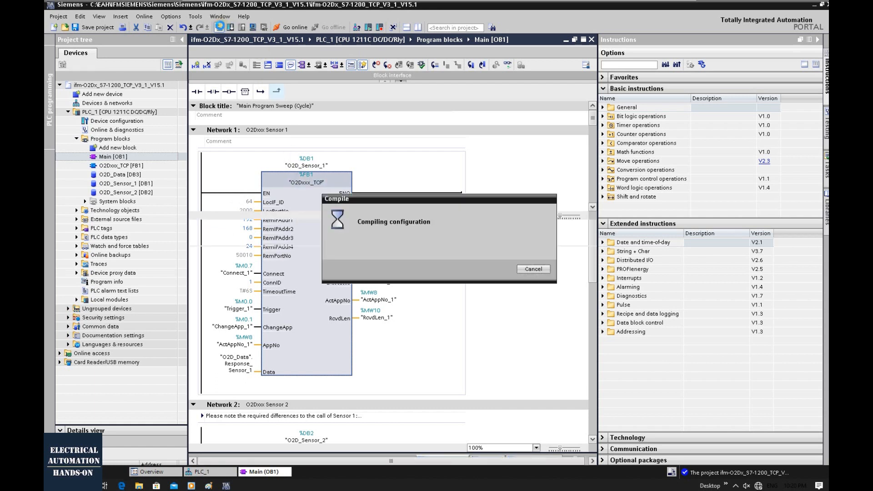
pyautogui.click(591, 227)
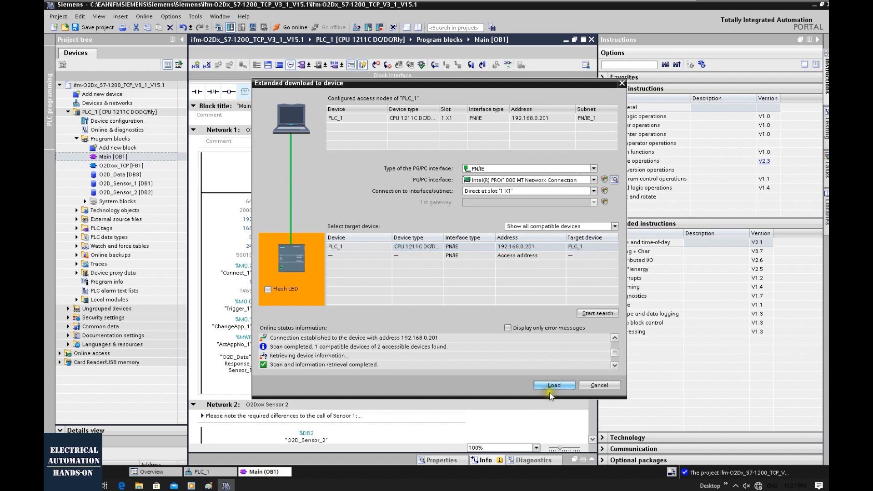
pyautogui.click(551, 387)
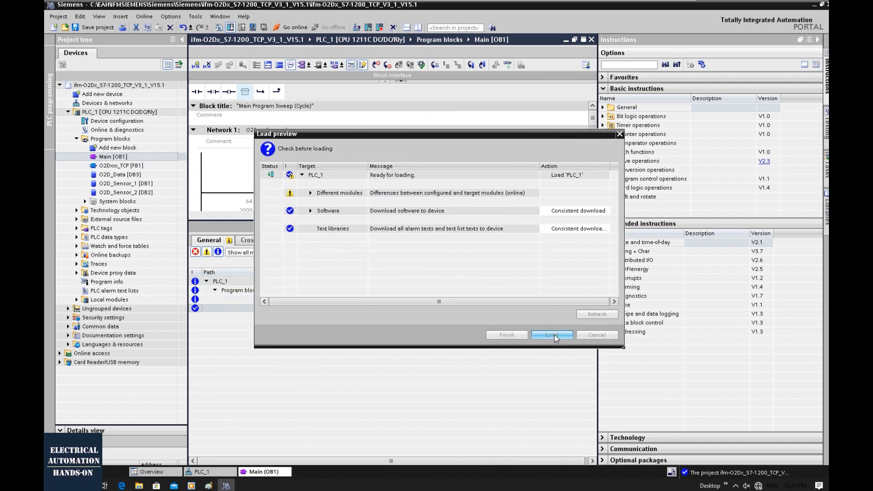
pyautogui.click(553, 335)
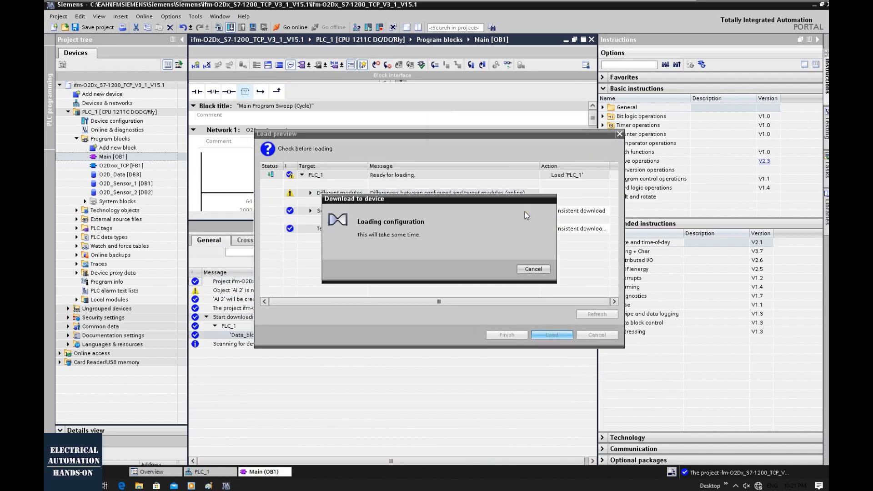
pyautogui.click(450, 177)
# Step: Turn on monitoring of Main [OB1] and modify Connect_1 of the Sensor 1 call to 1
pyautogui.click(508, 66)
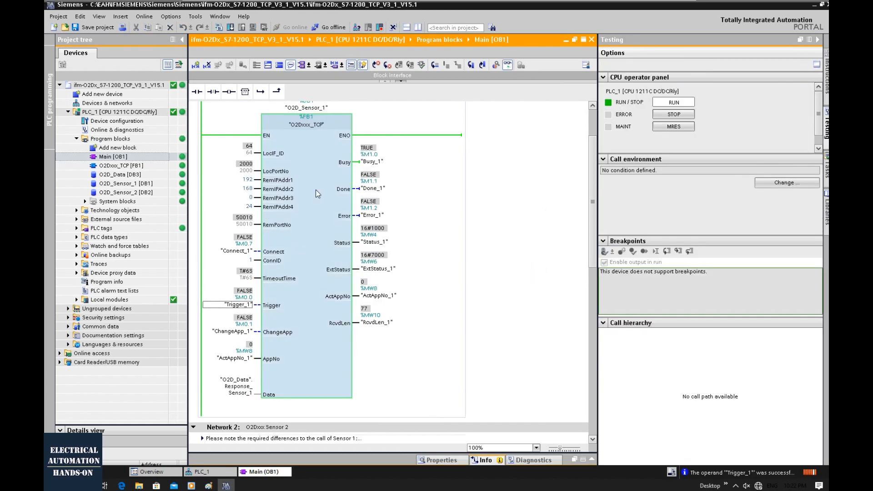
pyautogui.click(240, 255)
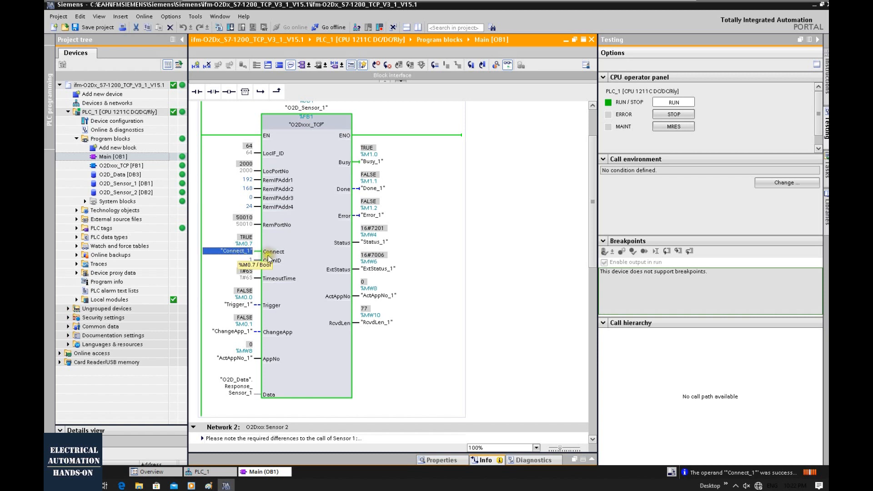
pyautogui.hotkey('ctrl', 'F2')
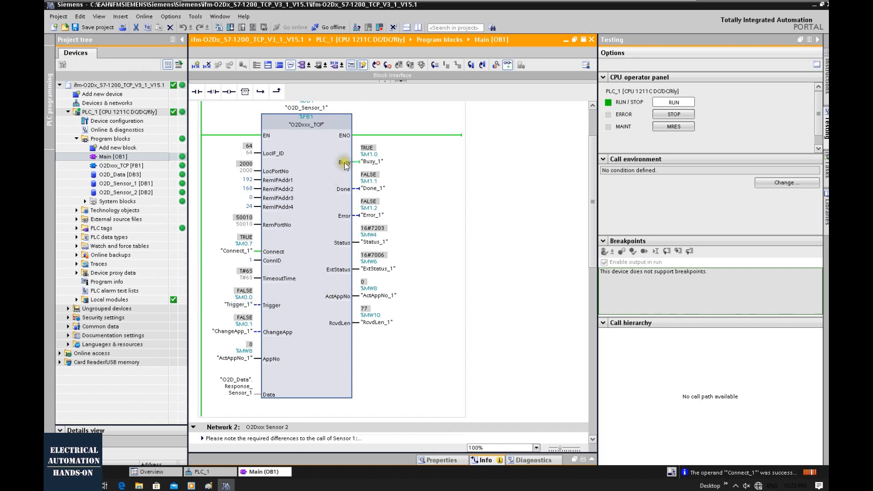
# Step: Modify Trigger_1 of the Sensor 1 call to 1
pyautogui.rightClick(235, 304)
pyautogui.moveTo(326, 135)
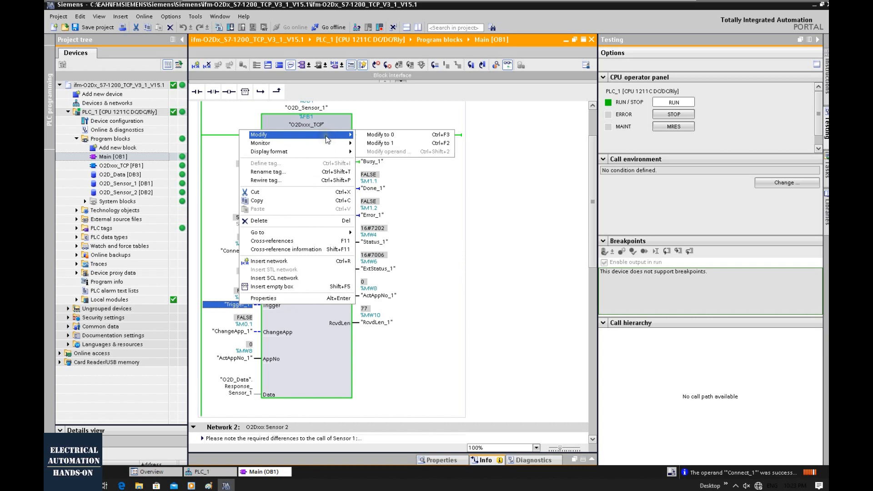
pyautogui.click(395, 143)
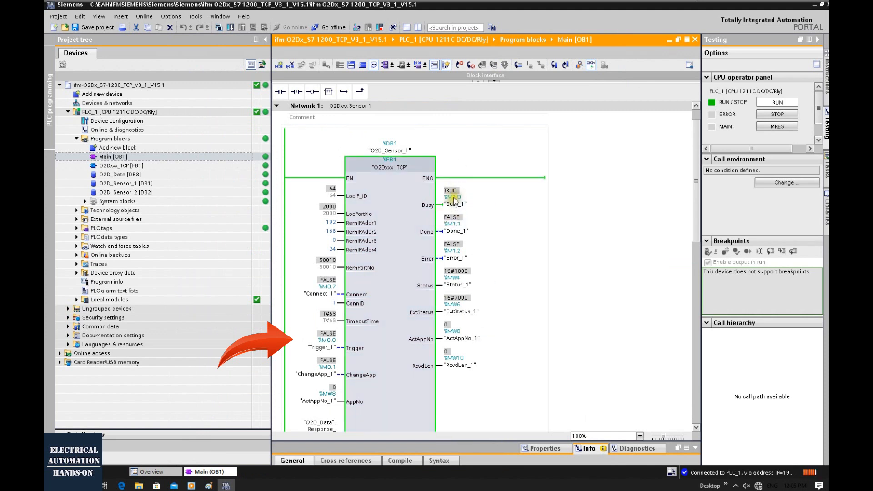
# Step: Examine where ActAppNo_1 is connected on the Sensor 1 call, at the ActAppNo output and the AppNo input
pyautogui.click(409, 346)
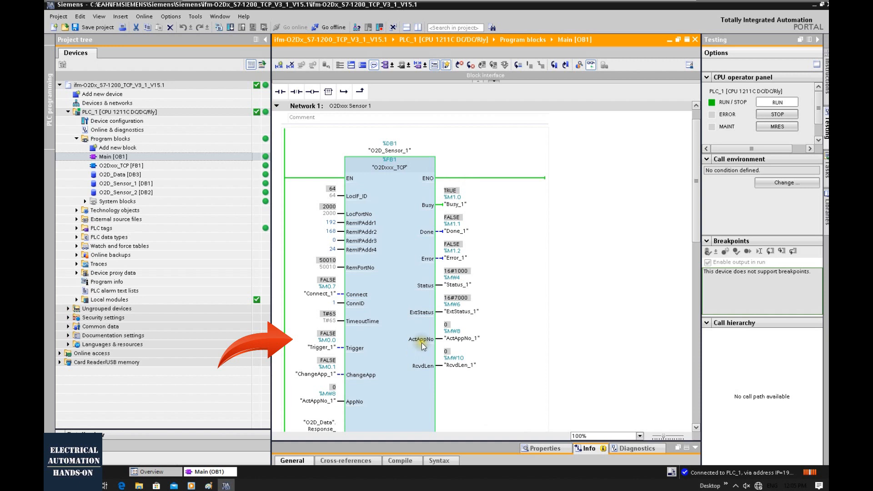
pyautogui.click(449, 339)
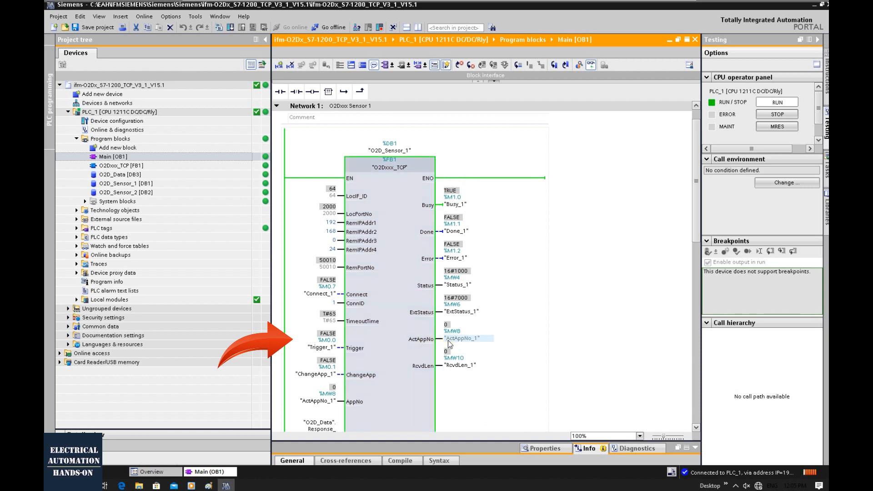
pyautogui.click(491, 319)
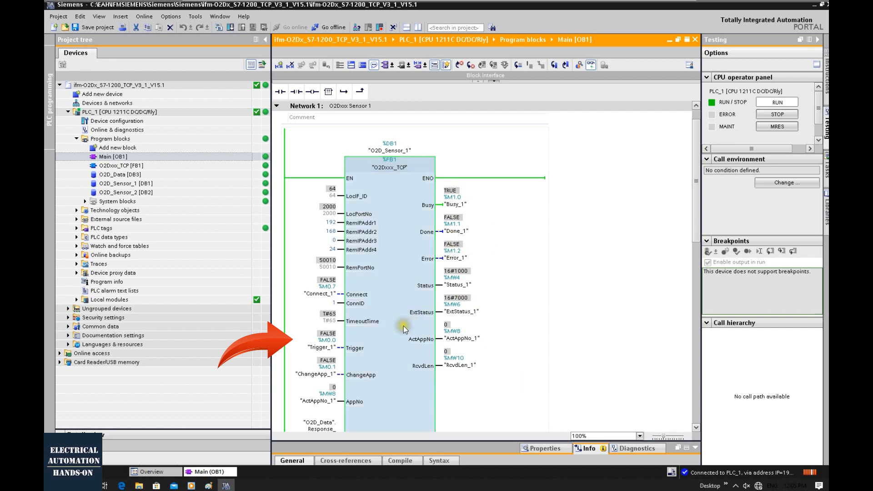
pyautogui.scroll(-2, 405, 329)
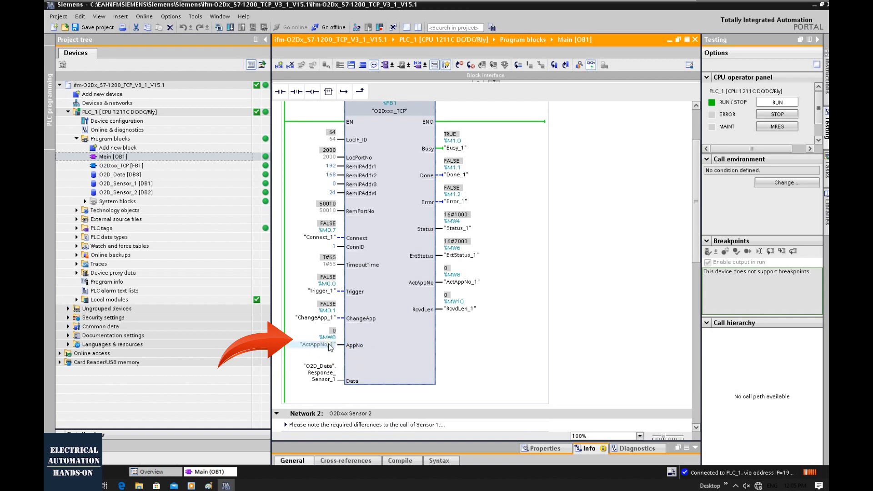
pyautogui.moveTo(329, 347)
pyautogui.click(328, 347)
pyautogui.click(318, 348)
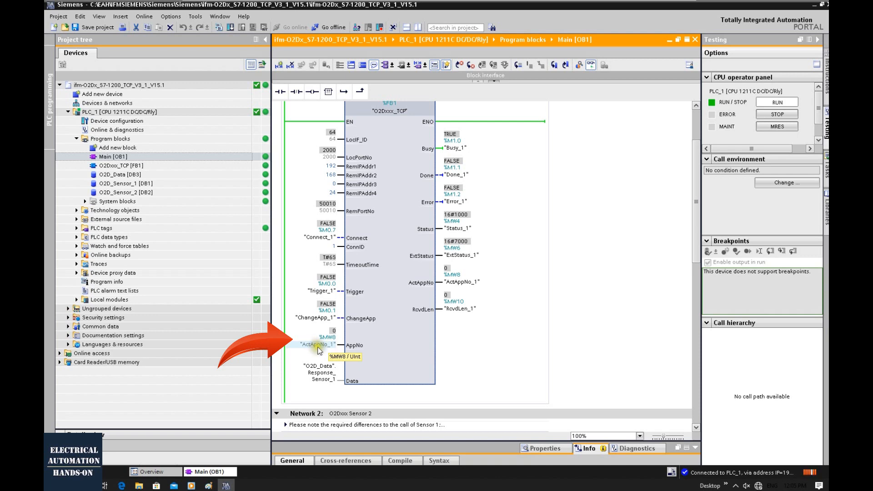
# Step: Go offline and assign the tag AppNo_1 to the AppNo input of the Sensor 1 call in Main [OB1]
pyautogui.click(324, 349)
pyautogui.hotkey('ctrl', 'm')
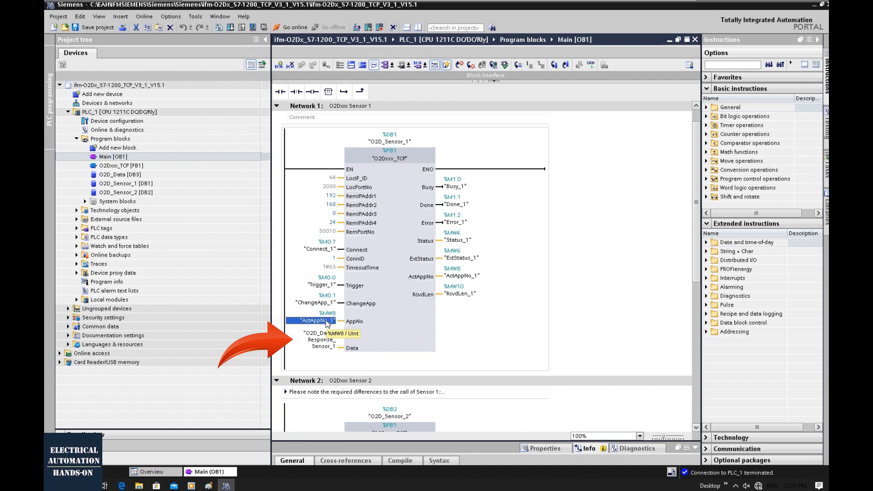
pyautogui.click(288, 321)
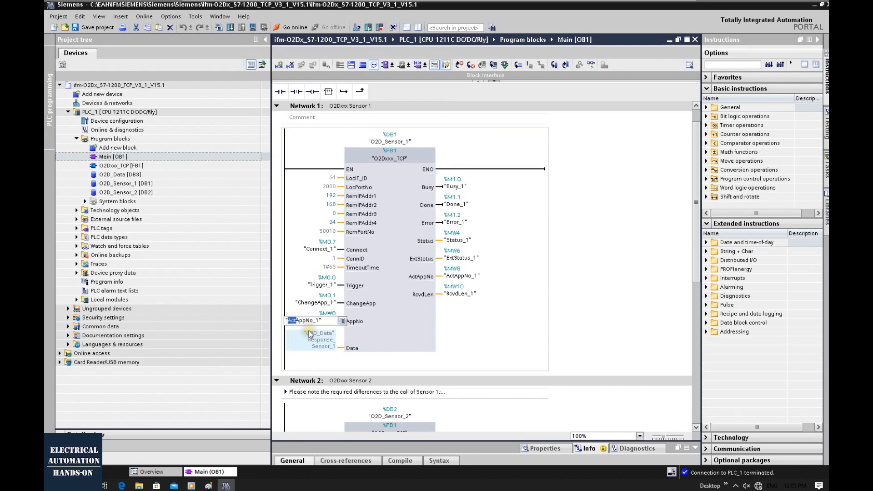
pyautogui.press('BackSpace')
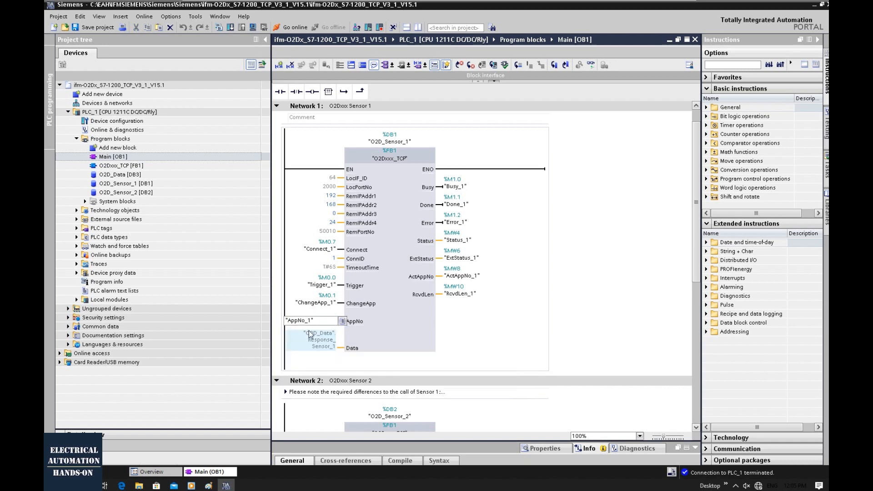
pyautogui.press('Return')
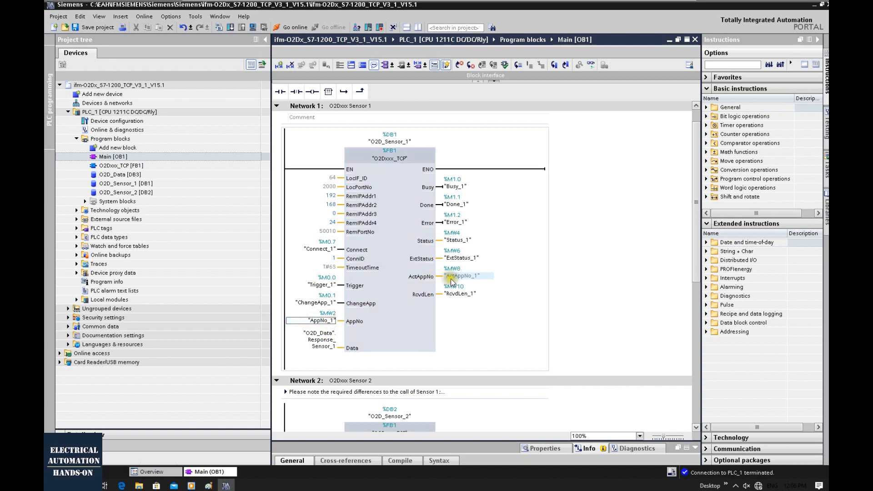
# Step: Download the changed program to PLC_1 and turn on monitoring of Main [OB1]
pyautogui.click(388, 208)
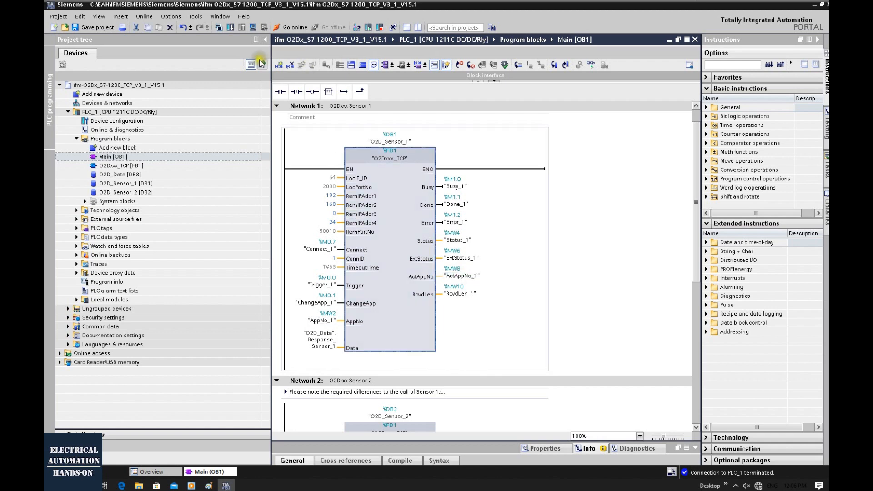
pyautogui.click(230, 26)
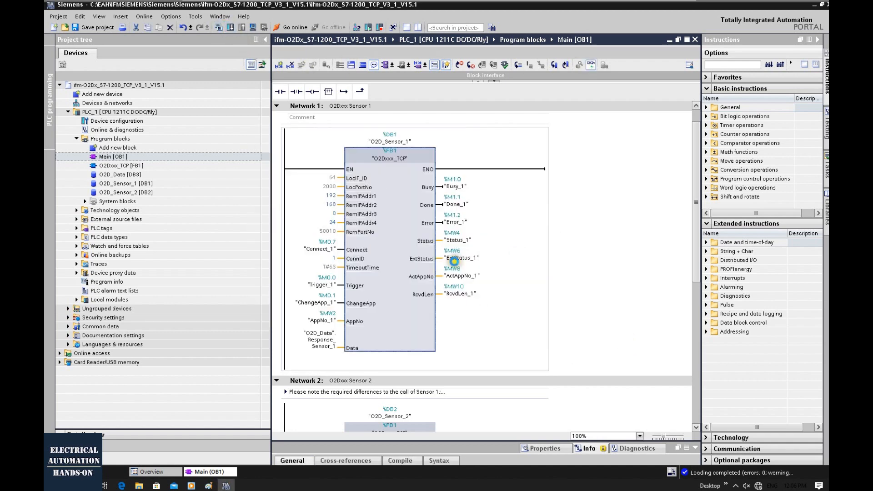
pyautogui.hotkey('ctrl', 't')
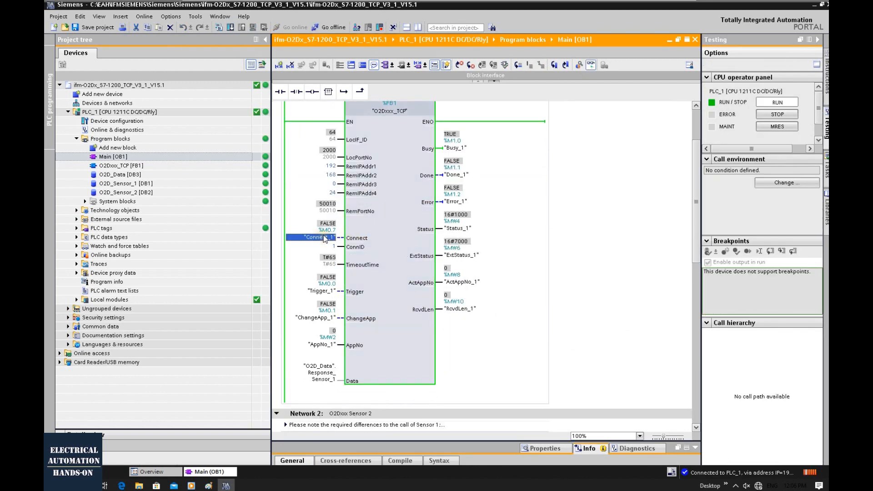
# Step: Modify Connect_1 of the Sensor 1 call to 1 and switch the sensor to application 1 through AppNo_1 and ChangeApp_1
pyautogui.rightClick(323, 237)
pyautogui.moveTo(428, 239)
pyautogui.click(466, 249)
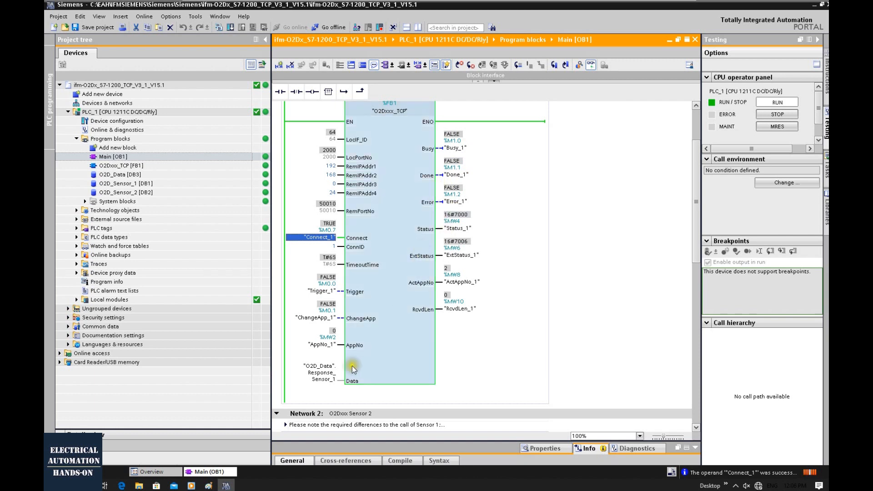
pyautogui.rightClick(325, 345)
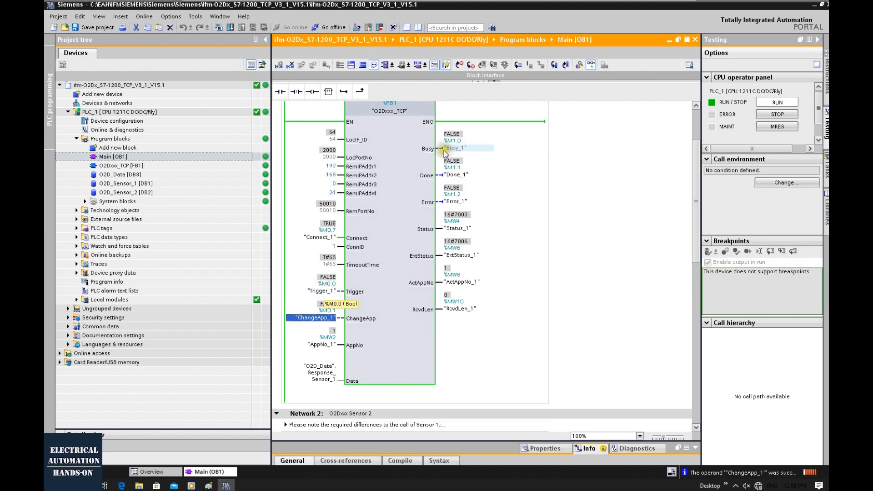
# Step: Modify Trigger_1 of the Sensor 1 call to 1 and back to 0
pyautogui.click(320, 312)
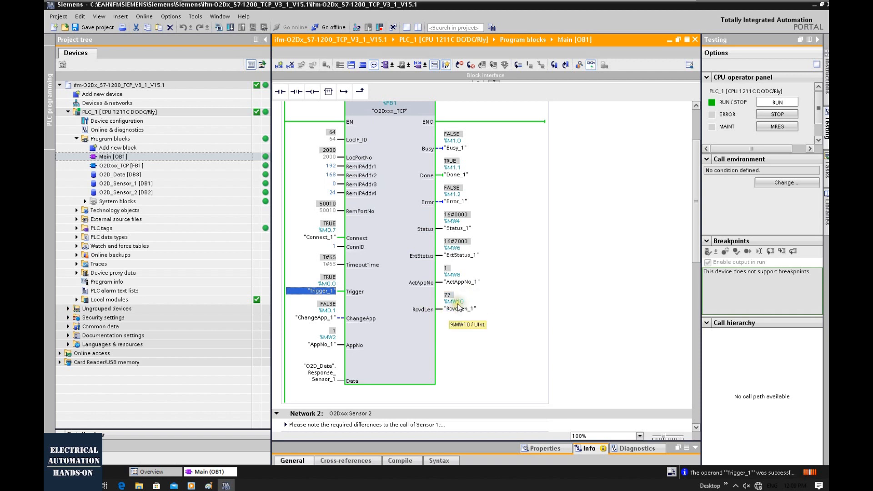
pyautogui.rightClick(330, 294)
pyautogui.moveTo(386, 296)
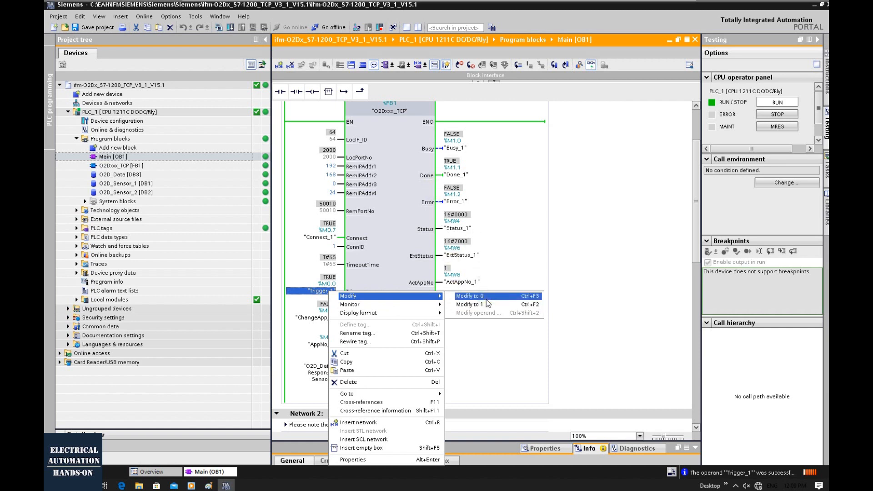
pyautogui.click(487, 296)
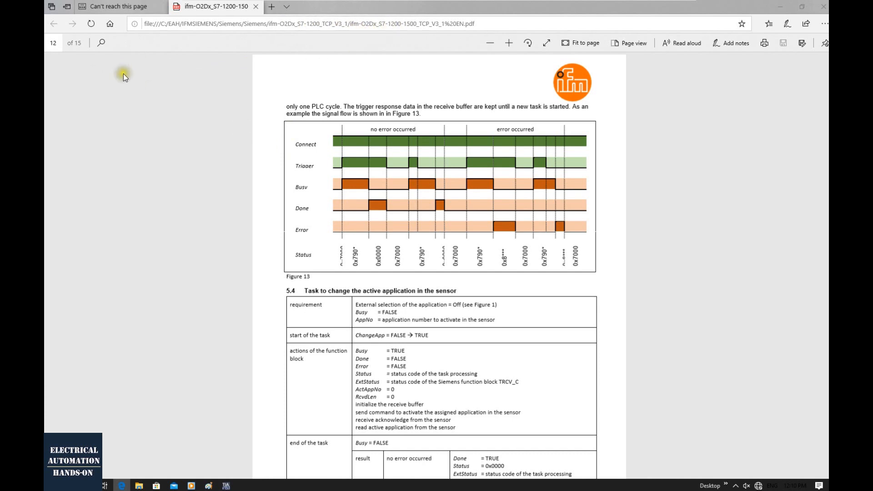
# Step: Switch to the ifm PDF manual in Edge and review the Figure 13 signal flow and section 5.4 on changing the active application
pyautogui.scroll(-1, 425, 236)
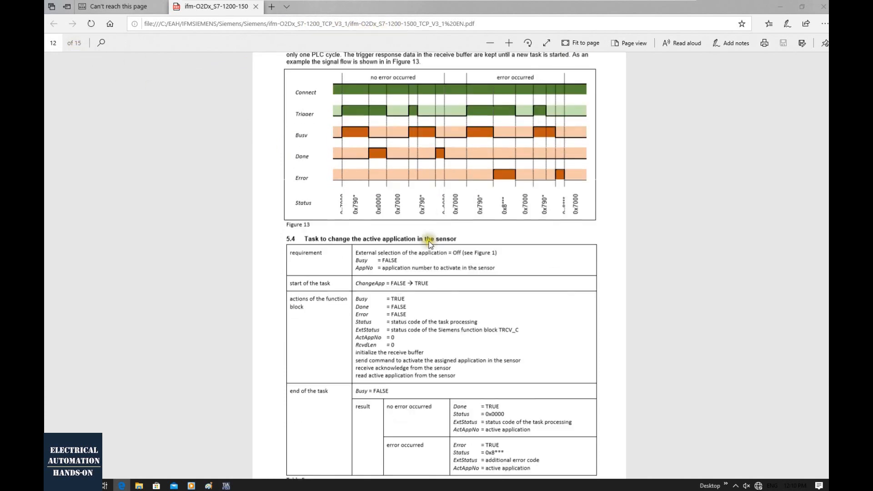
pyautogui.scroll(1, 396, 205)
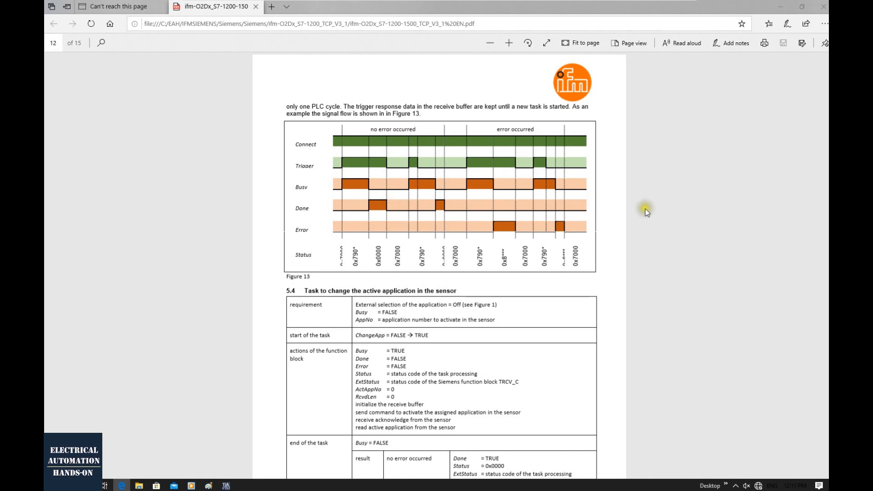
pyautogui.click(780, 7)
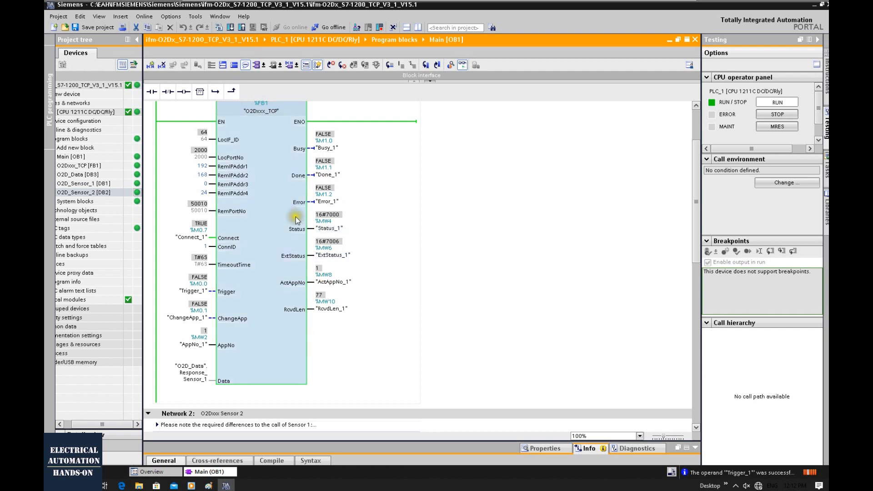
# Step: In TIA Portal, open O2D_Data [DB3], expand the Response_Sensor_1 array and turn on monitoring of its values
pyautogui.click(281, 321)
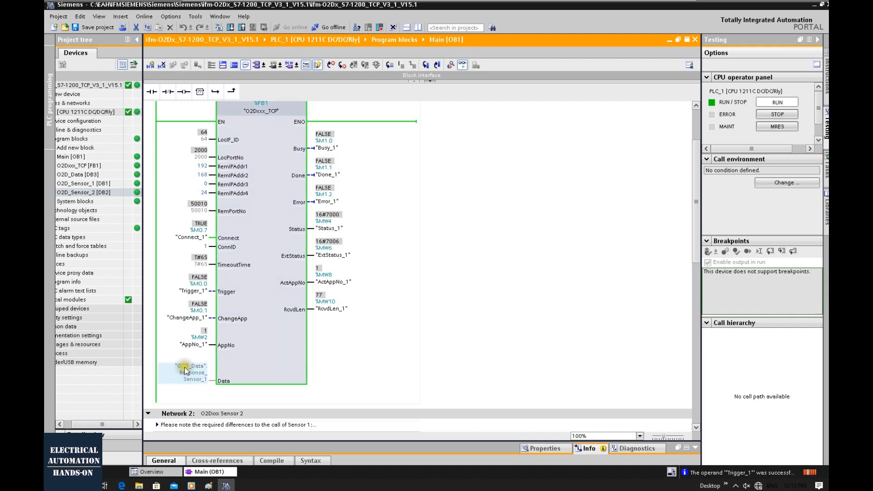
pyautogui.moveTo(135, 280); pyautogui.dragTo(171, 280)
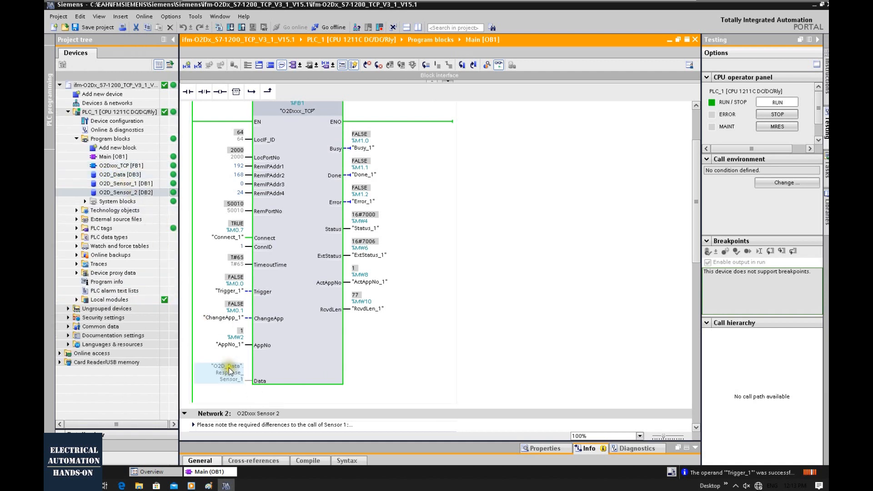
pyautogui.doubleClick(137, 176)
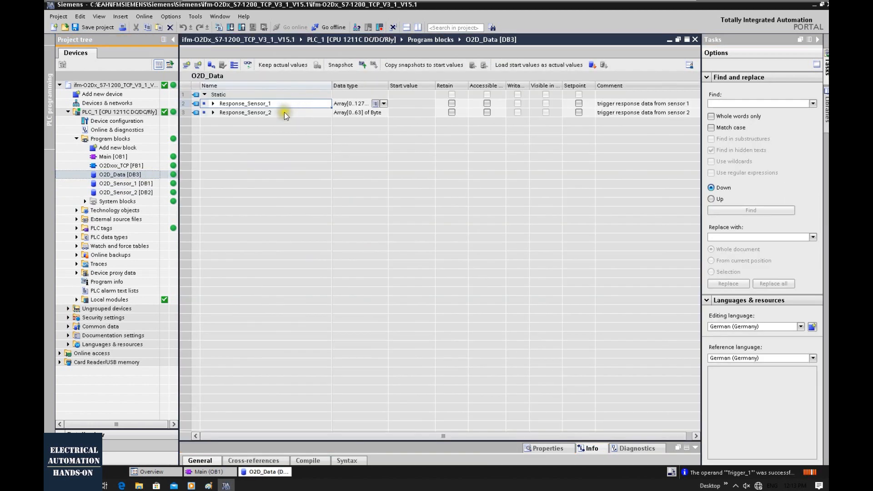
pyautogui.moveTo(388, 86); pyautogui.dragTo(428, 84)
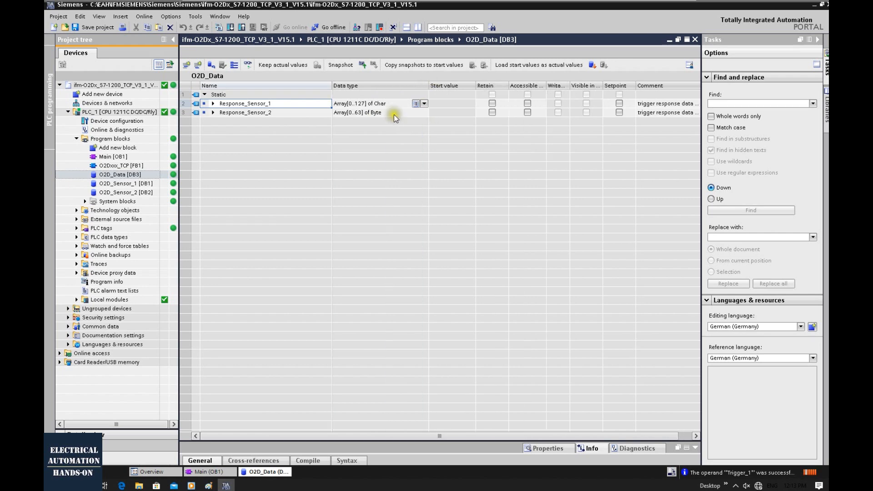
pyautogui.click(213, 103)
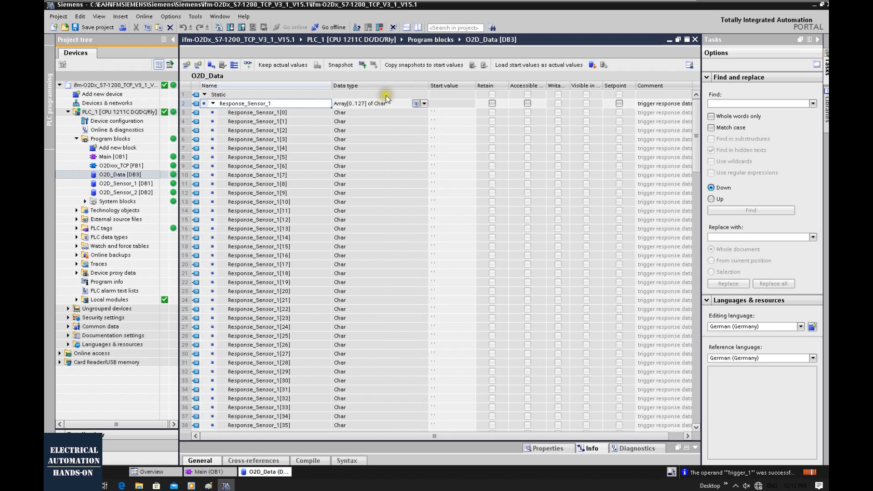
pyautogui.click(246, 66)
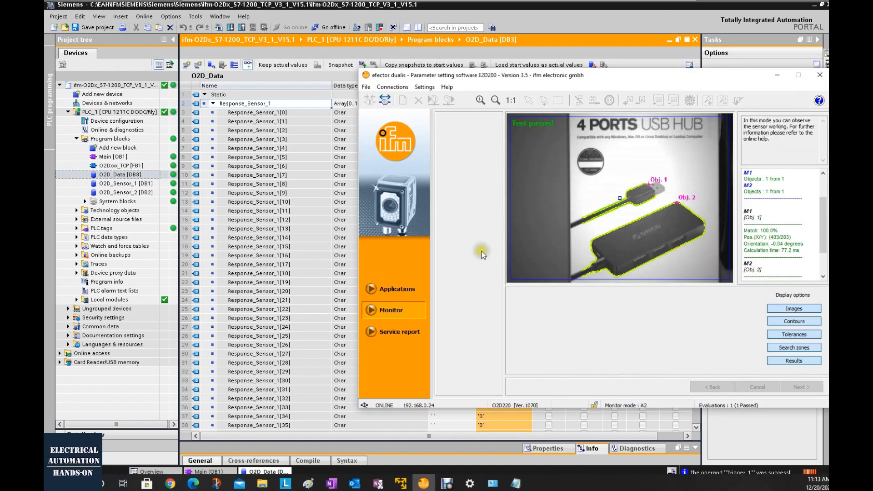
# Step: Switch to the efector dualis software and examine the start and stop strings in application A1's TCP/IP definitions
pyautogui.click(400, 291)
pyautogui.click(449, 272)
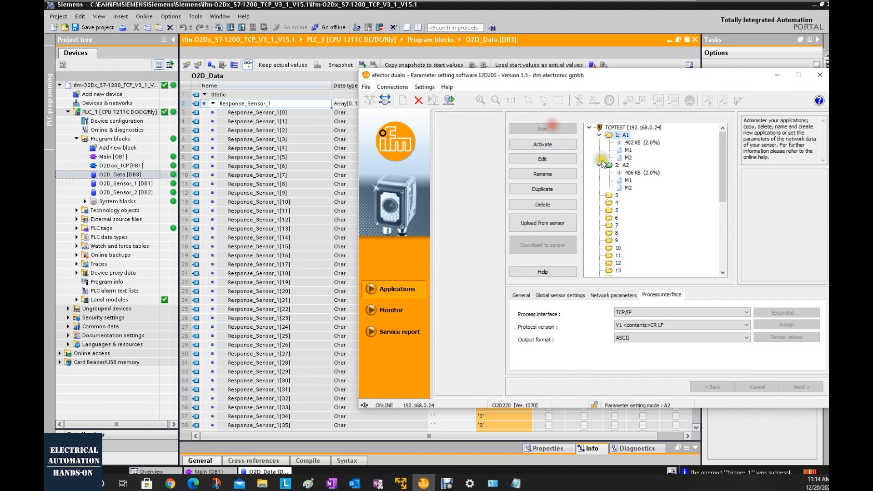
pyautogui.click(618, 136)
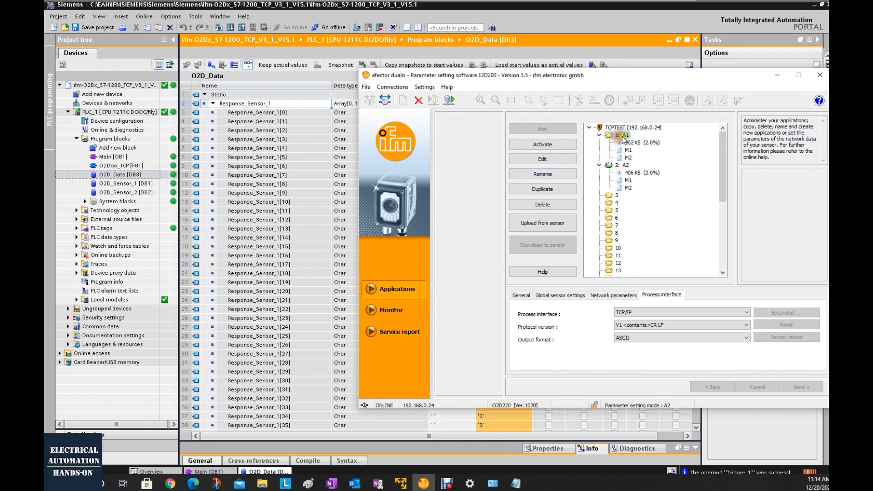
pyautogui.click(551, 163)
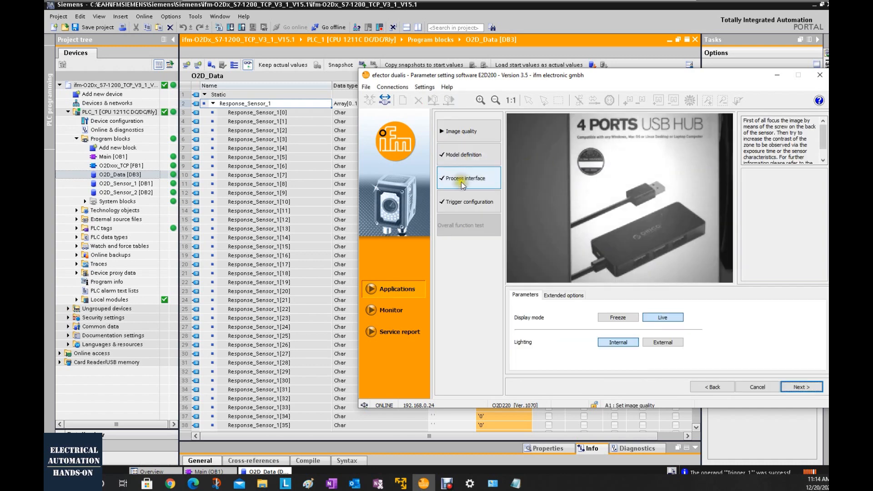
pyautogui.click(461, 180)
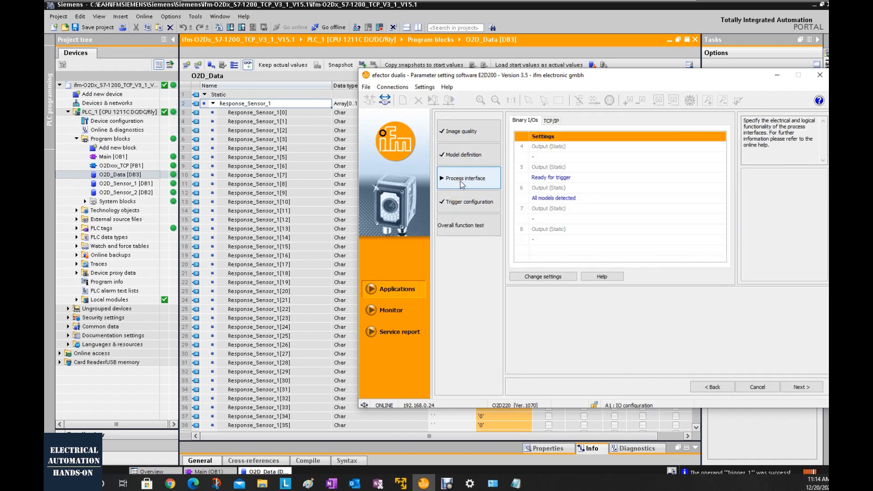
pyautogui.click(551, 121)
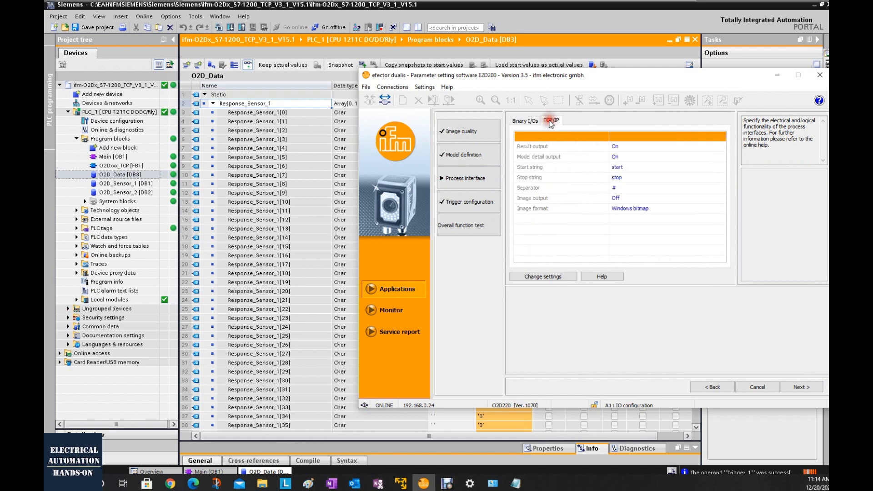
pyautogui.click(542, 277)
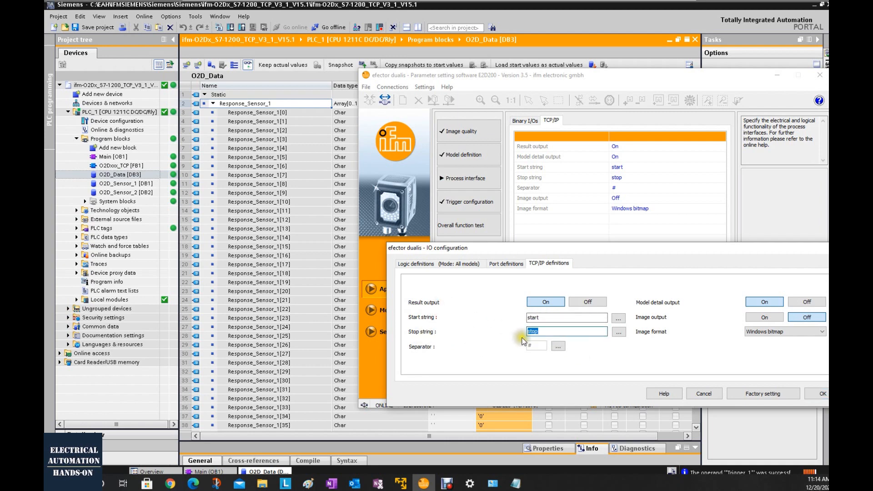
pyautogui.moveTo(526, 333); pyautogui.dragTo(549, 335)
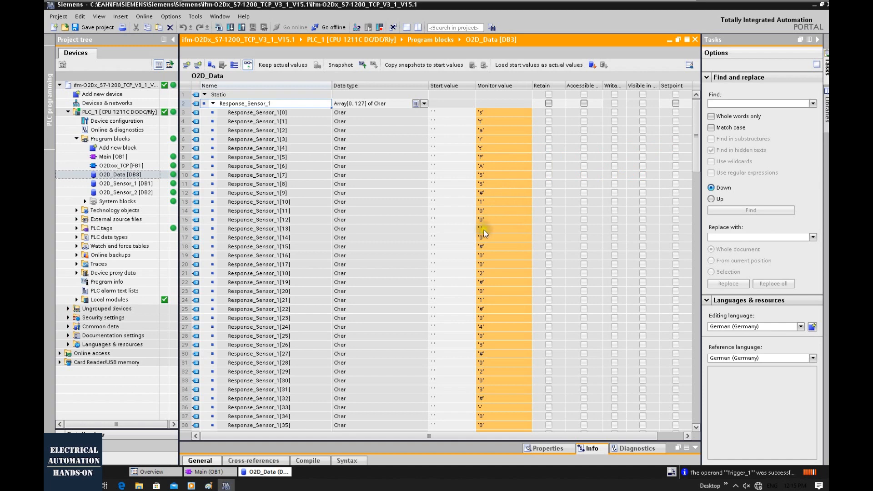
# Step: Back in TIA Portal, read through the monitored characters of Response_Sensor_1 in O2D_Data
pyautogui.scroll(-14, 500, 340)
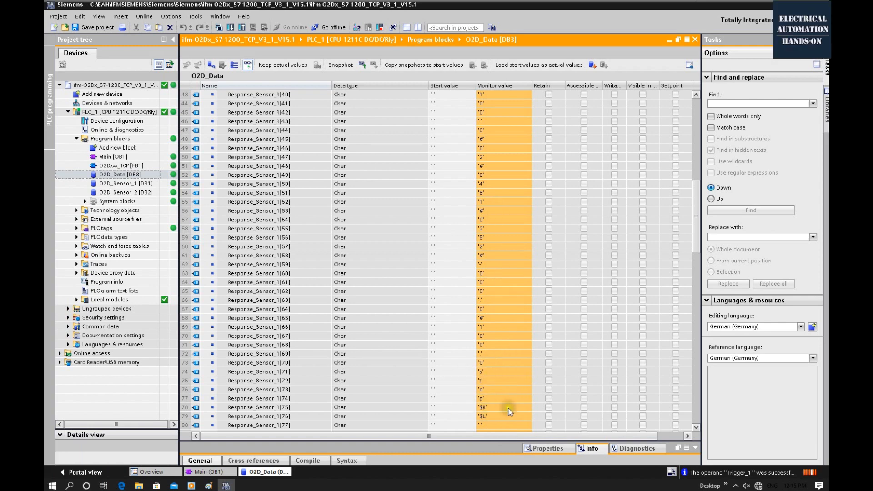
pyautogui.scroll(4, 498, 408)
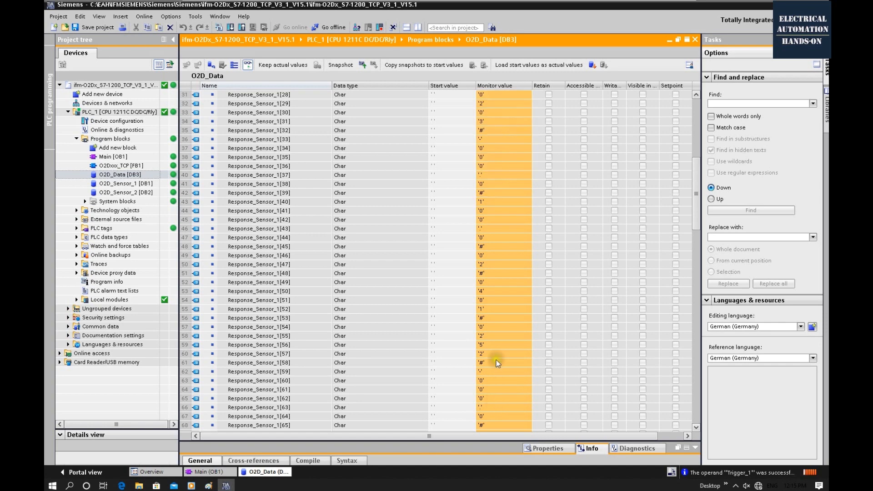
# Step: Open the Sensor_1 watch table and examine its monitored signals and trigger response data
pyautogui.click(77, 246)
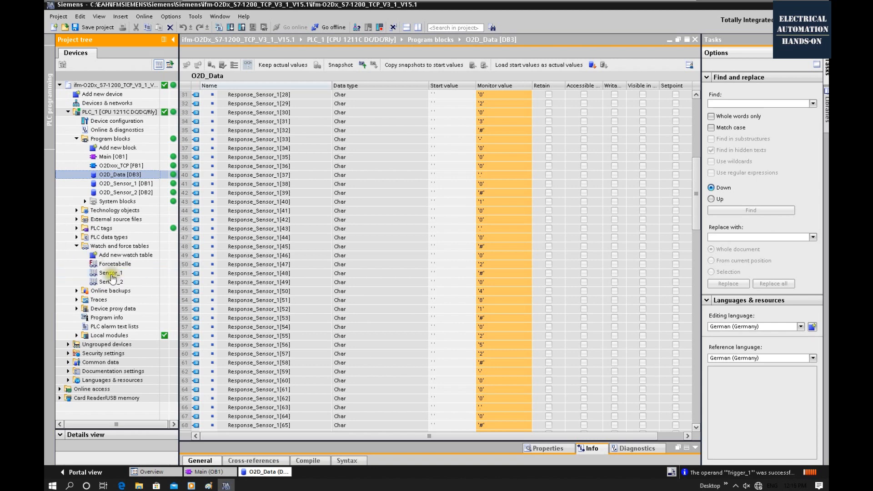
pyautogui.click(111, 274)
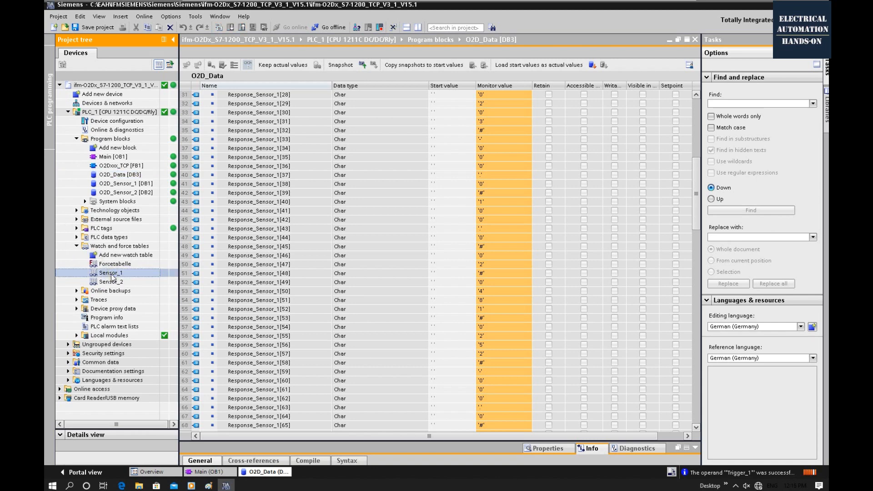
pyautogui.doubleClick(111, 273)
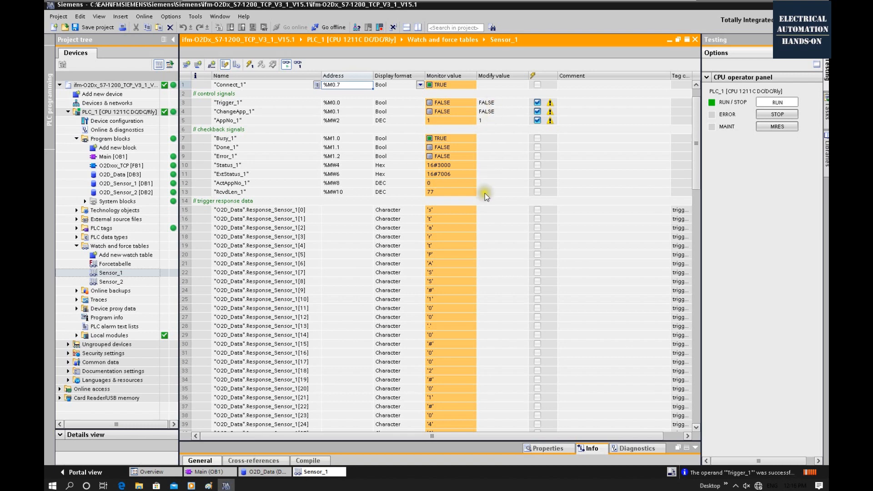
pyautogui.scroll(-2, 485, 192)
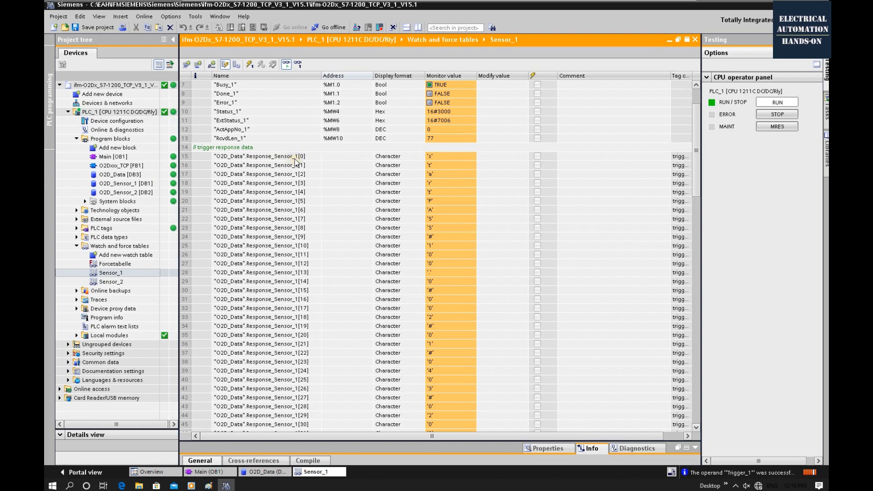
pyautogui.click(537, 195)
pyautogui.click(442, 156)
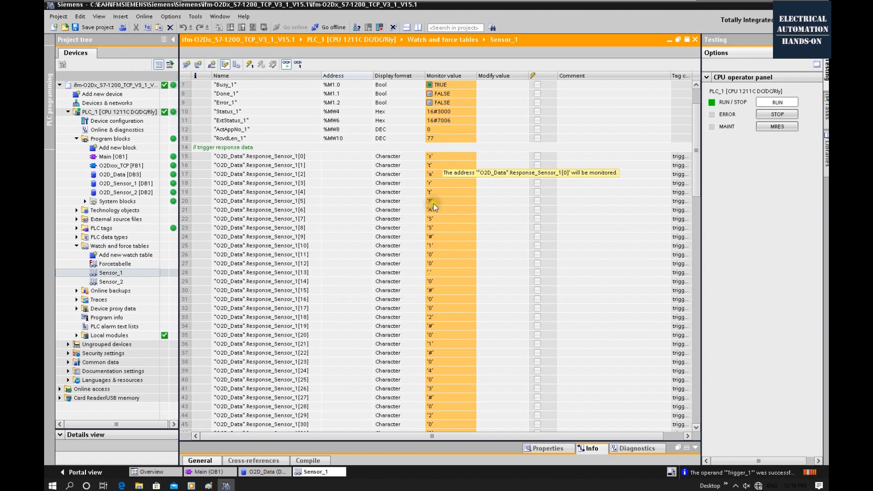
# Step: In the Sensor_1 watch table, modify Trigger_1 to TRUE to trigger the sensor, and reset it to FALSE
pyautogui.click(312, 200)
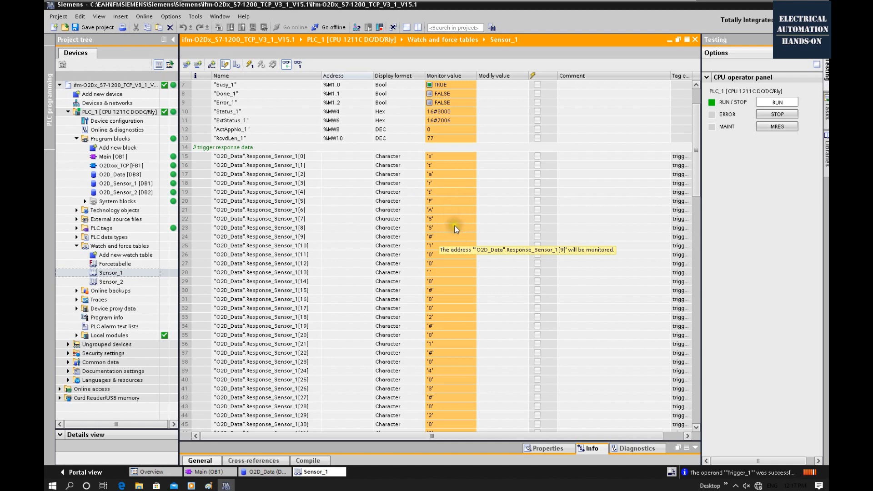
pyautogui.scroll(2, 482, 241)
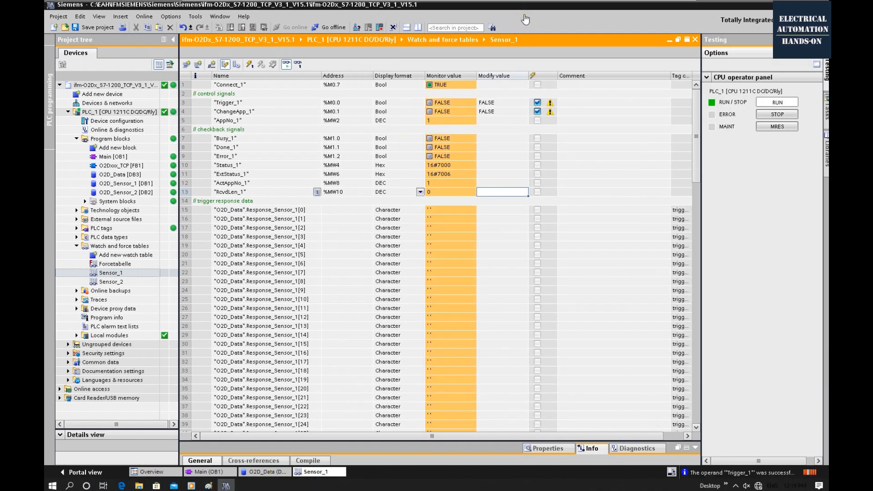
pyautogui.click(491, 104)
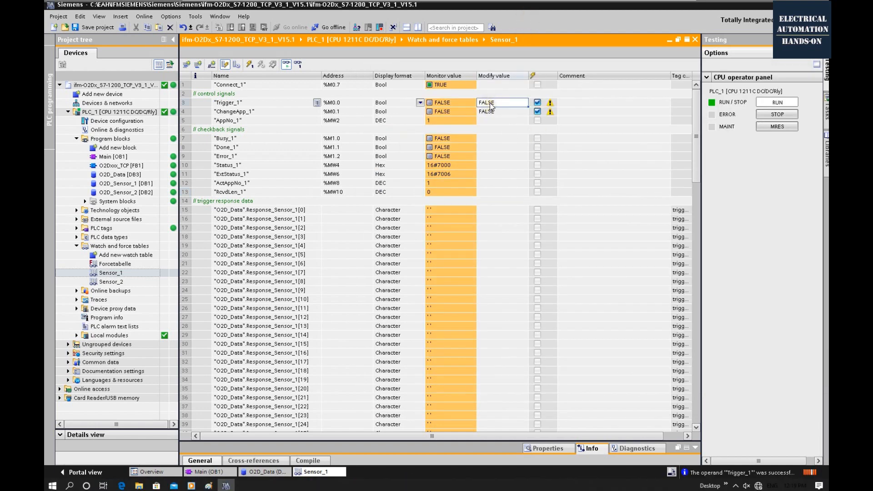
pyautogui.write('1')
pyautogui.click(249, 66)
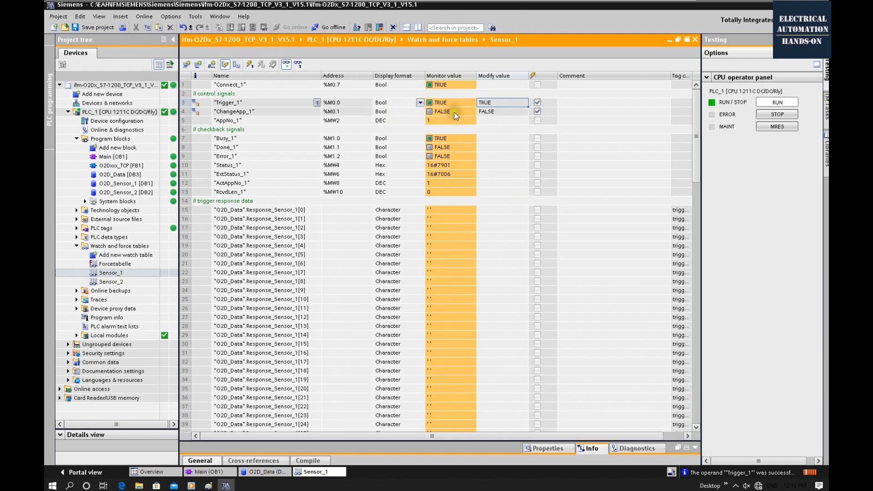
pyautogui.write('0')
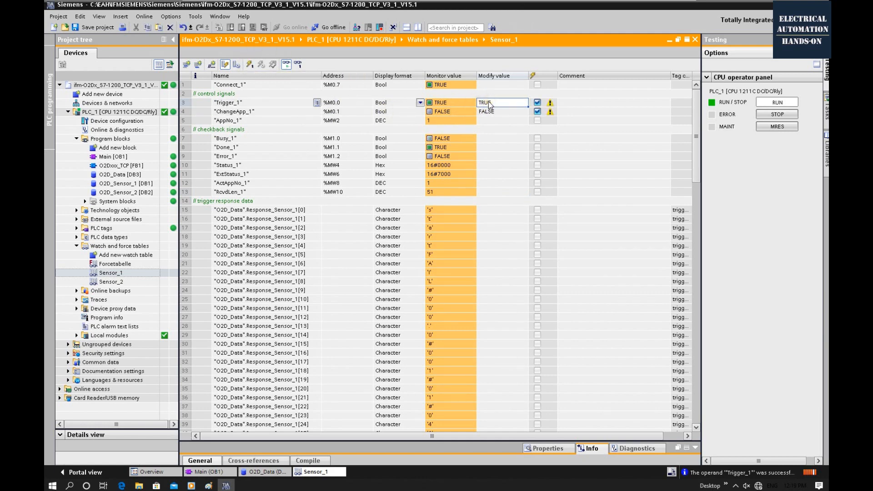
pyautogui.click(250, 67)
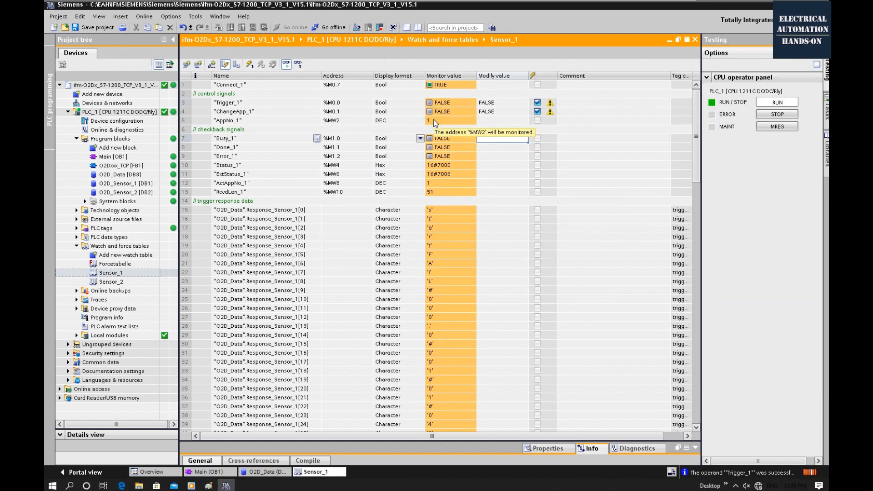
# Step: Write the value 2 to AppNo_1 and float the watch table beside the O2Dxxx_TCP block in Main
pyautogui.click(489, 120)
pyautogui.write('2')
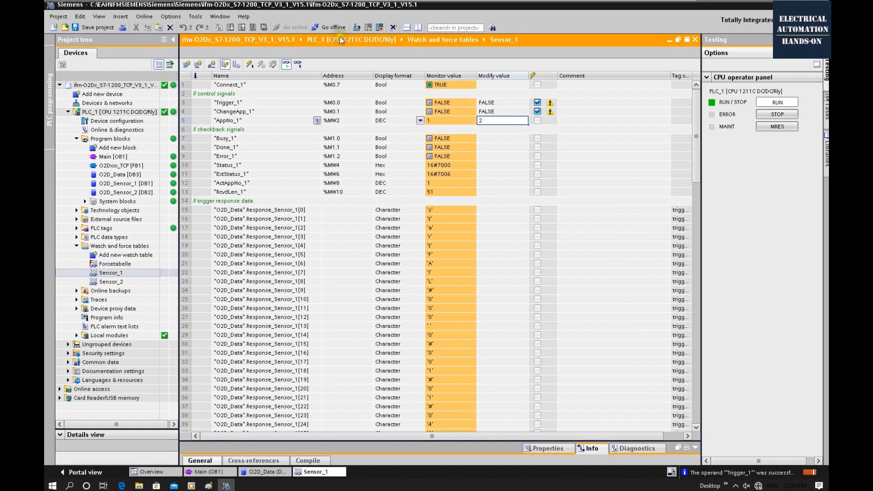
pyautogui.click(250, 64)
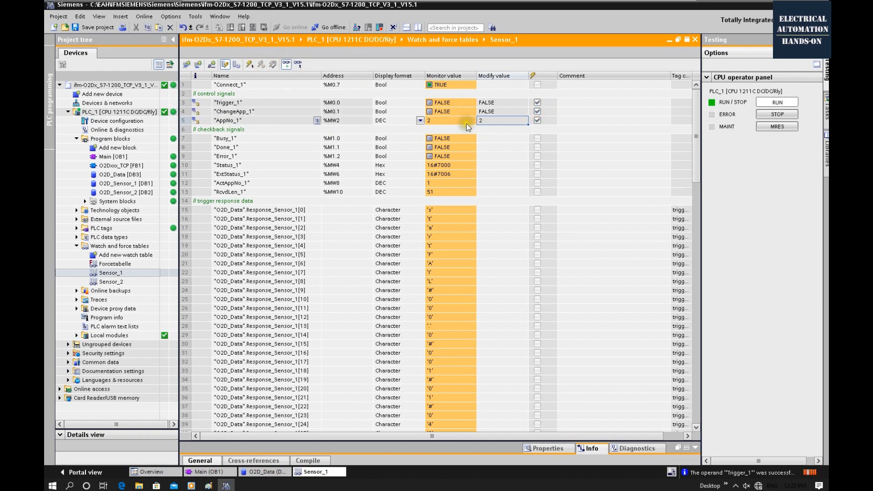
pyautogui.click(444, 111)
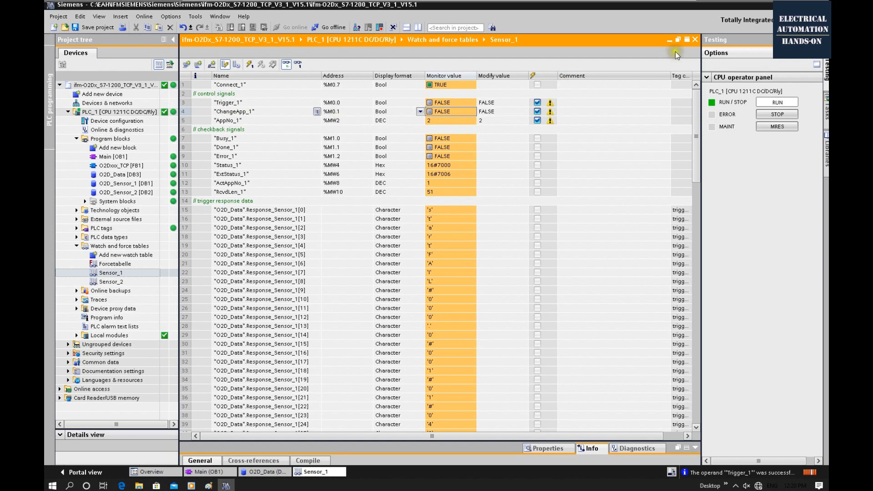
pyautogui.moveTo(294, 38); pyautogui.dragTo(509, 61)
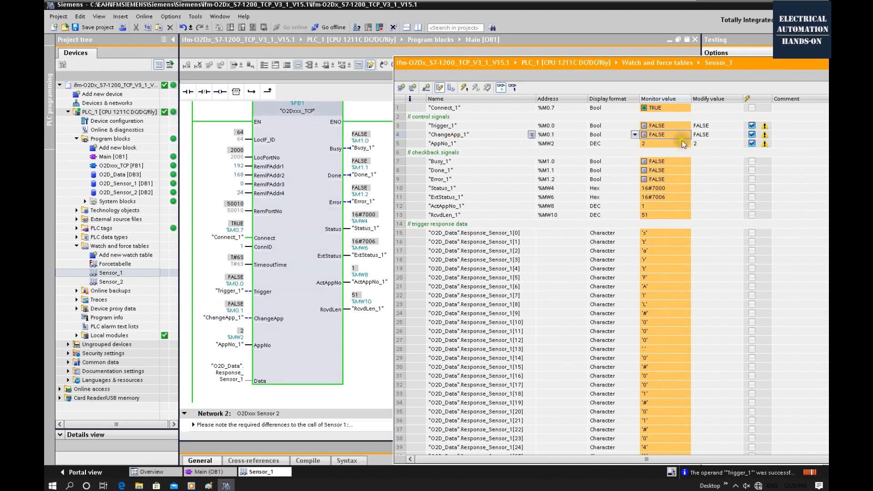
# Step: Switch the sensor's application by modifying ChangeApp_1 to TRUE, and reset it to FALSE
pyautogui.click(696, 134)
pyautogui.write('1')
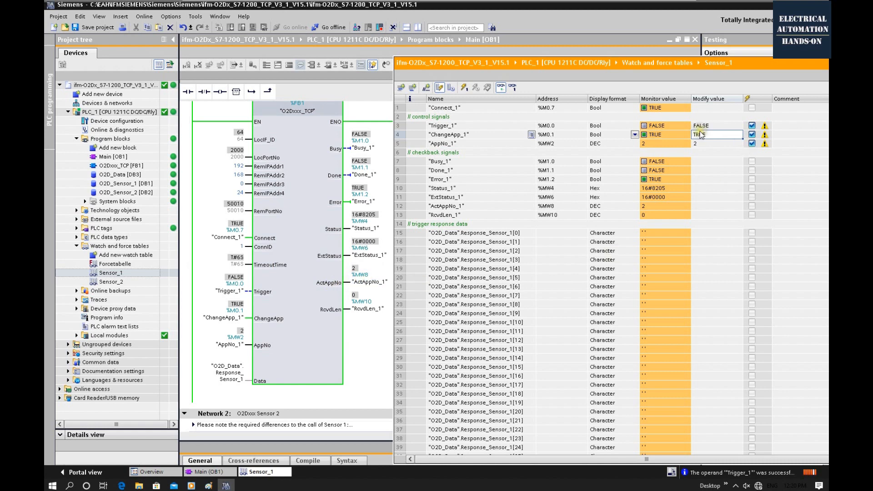
pyautogui.rightClick(672, 136)
pyautogui.moveTo(681, 136)
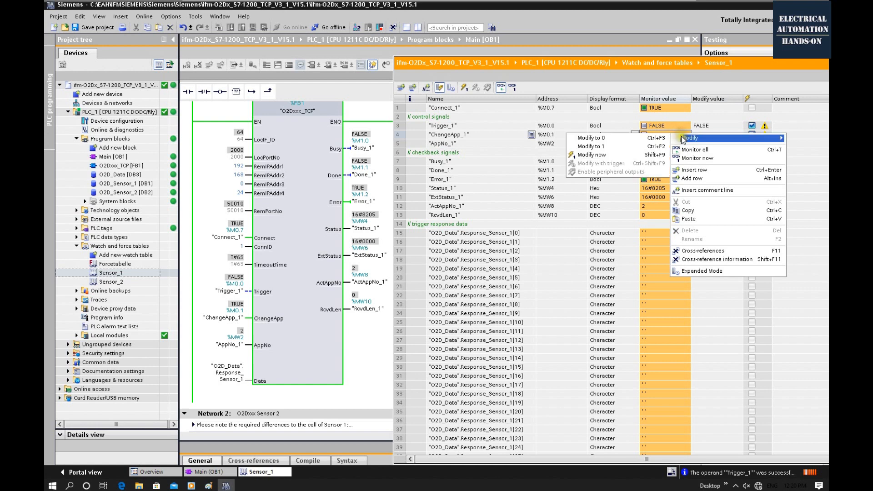
pyautogui.click(640, 136)
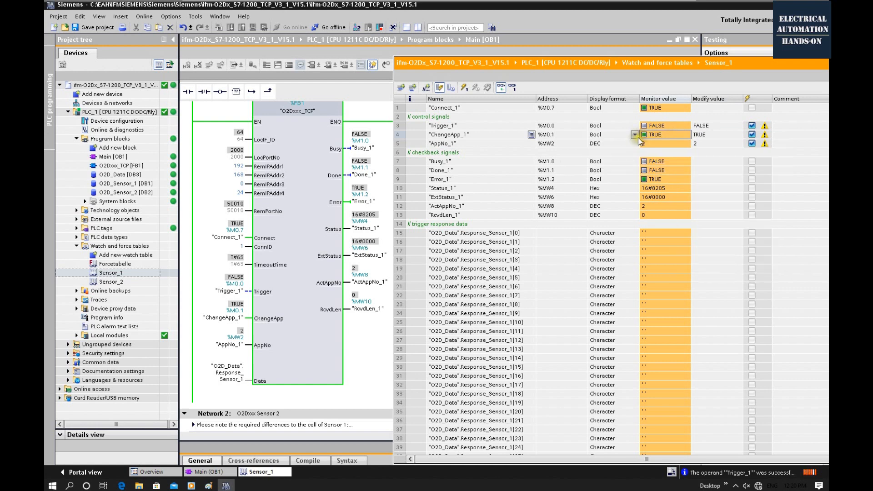
pyautogui.click(704, 136)
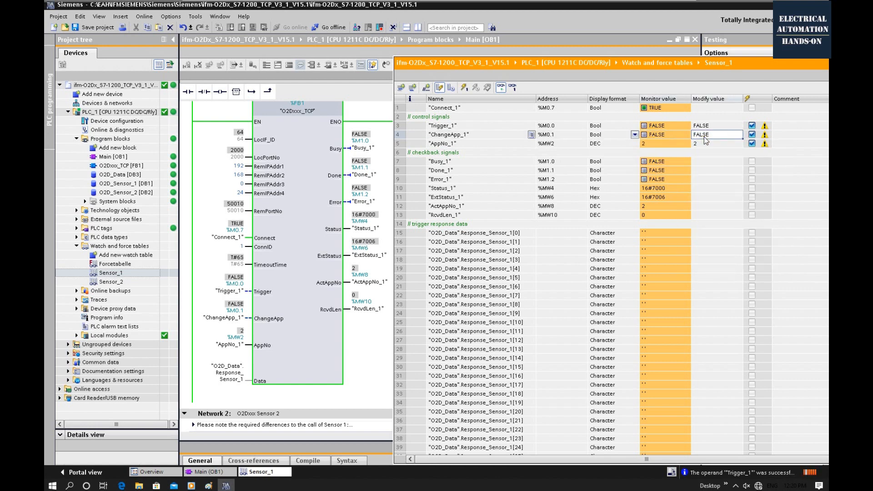
# Step: Modify Trigger_1 to 1, check the evaluation in the efector dualis monitor, and reset Trigger_1 to 0 in TIA Portal
pyautogui.rightClick(673, 125)
pyautogui.moveTo(690, 132)
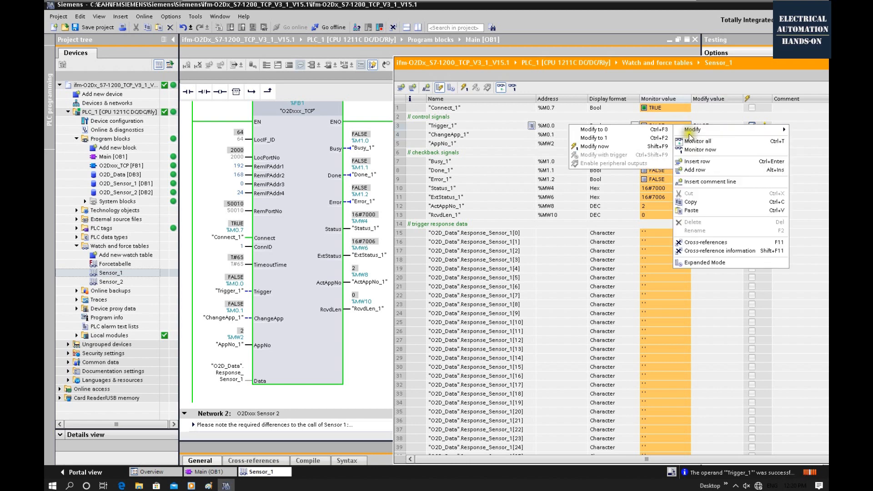
pyautogui.click(634, 137)
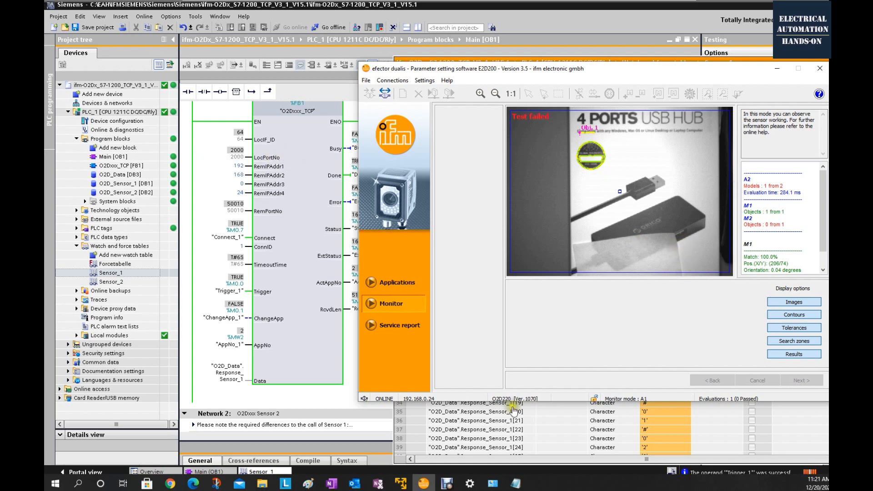
pyautogui.click(716, 455)
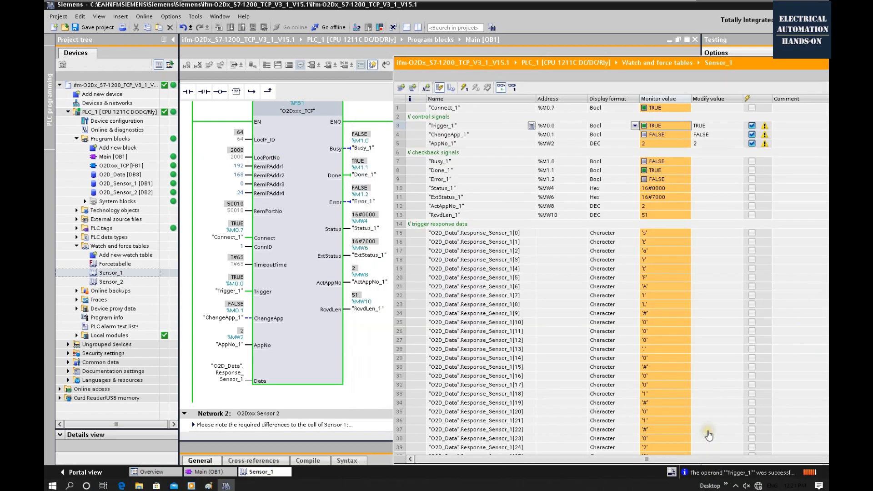
pyautogui.rightClick(676, 125)
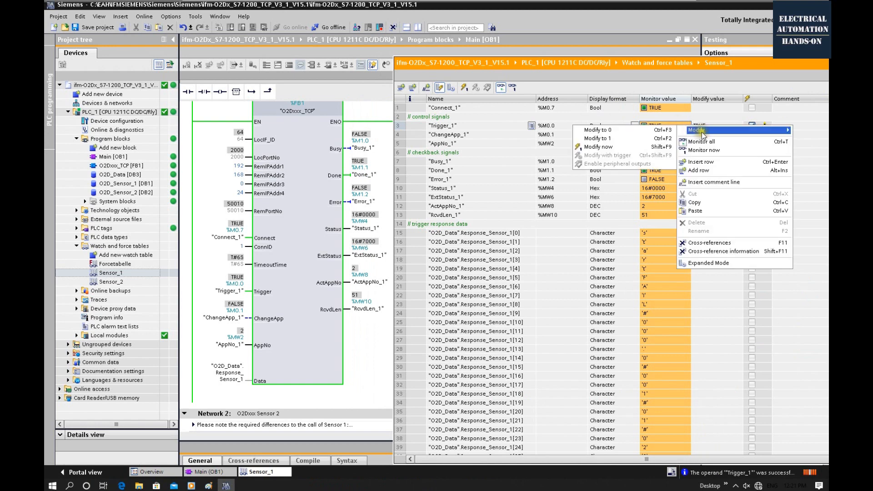
pyautogui.click(657, 130)
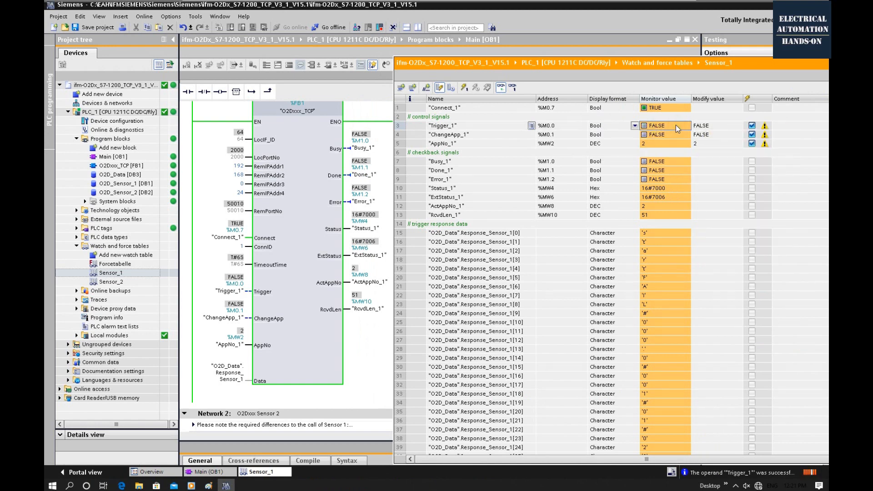
# Step: Trigger the sensor again by modifying Trigger_1 to 1, reset it to 0, and examine the response characters
pyautogui.rightClick(677, 125)
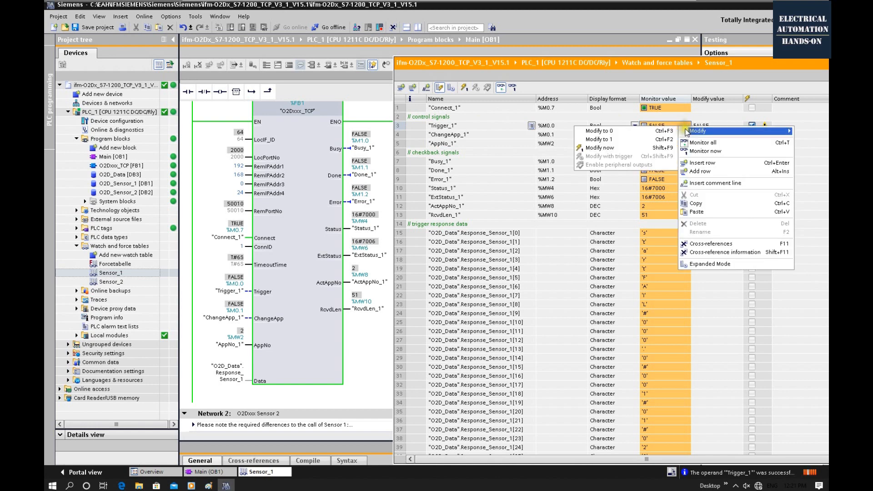
pyautogui.click(626, 140)
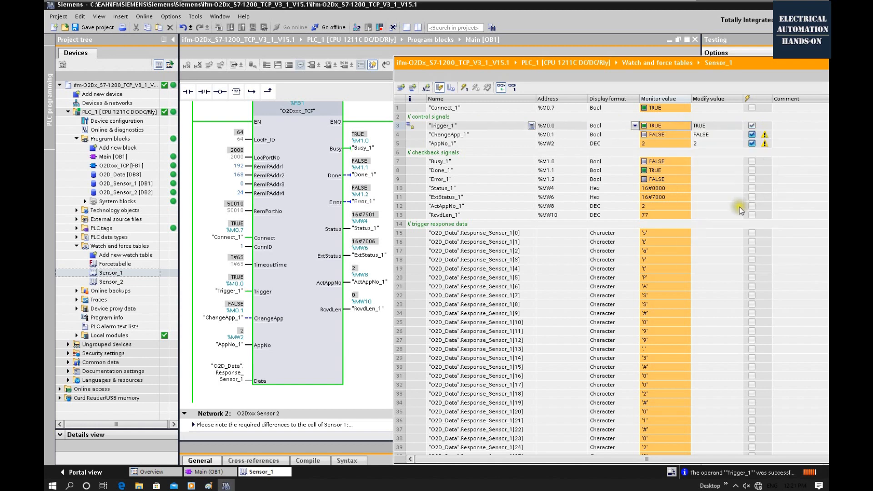
pyautogui.rightClick(689, 126)
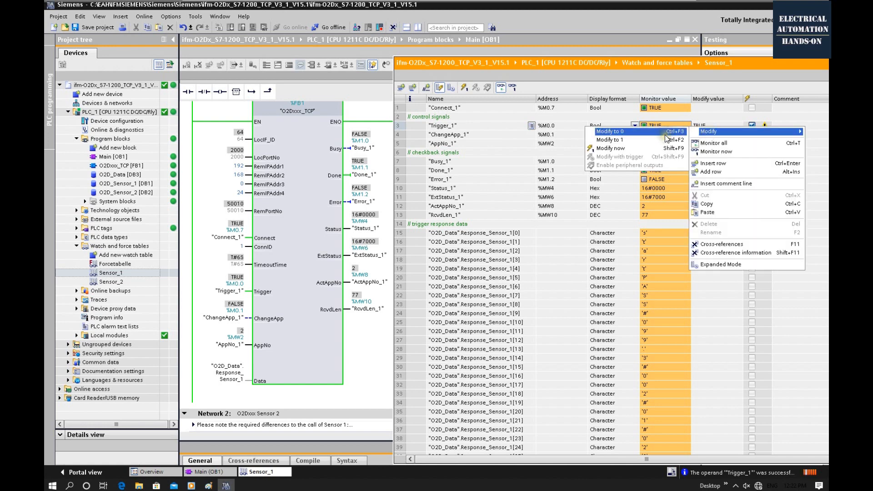
pyautogui.click(626, 132)
pyautogui.click(716, 179)
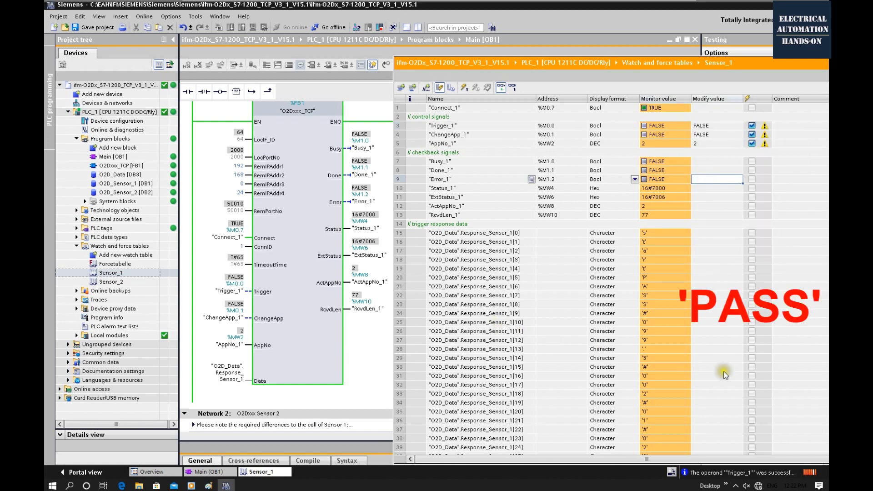
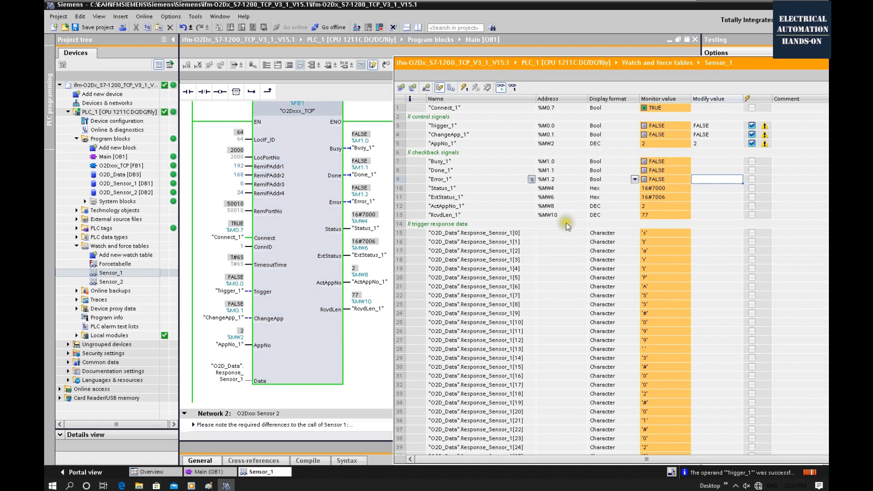
pyautogui.click(650, 301)
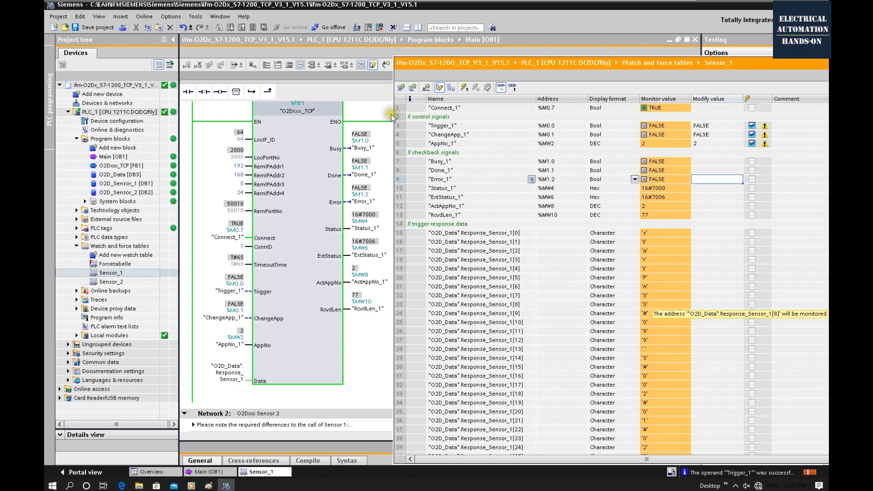
# Step: Go offline from PLC_1 and add a global data block named Data_block_IFM_Results with automatic numbering
pyautogui.click(379, 76)
pyautogui.click(332, 27)
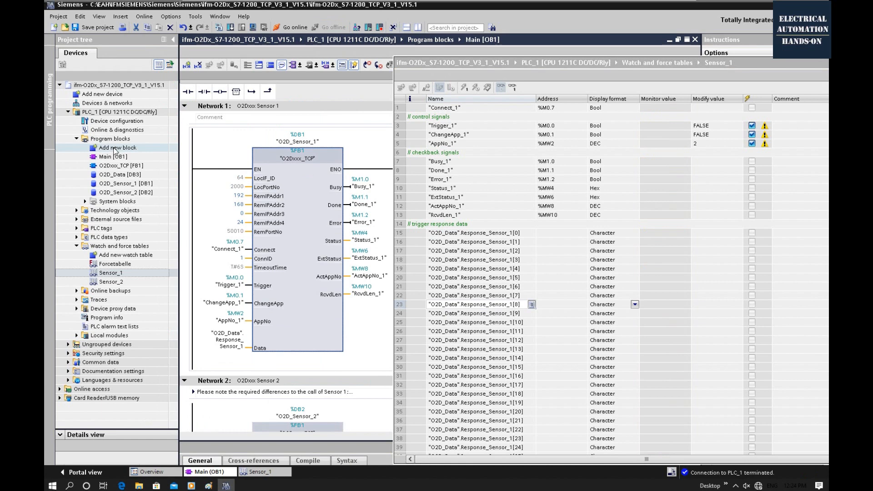
pyautogui.doubleClick(115, 149)
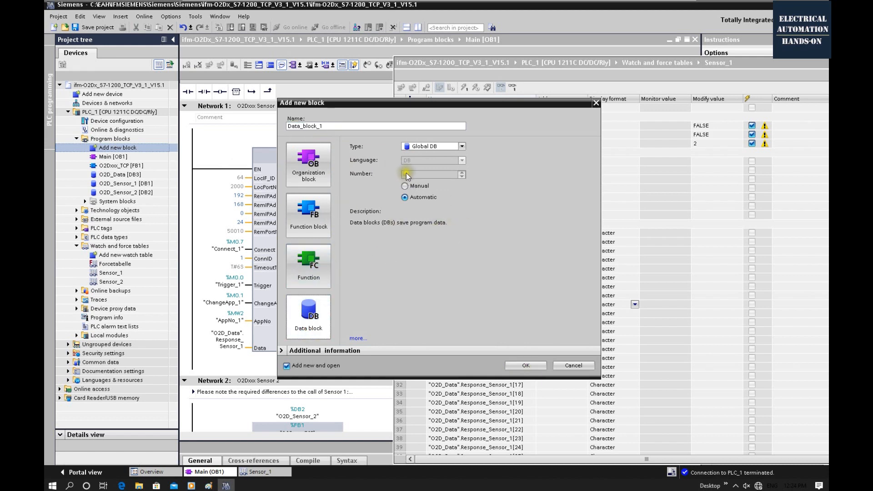
pyautogui.click(323, 127)
pyautogui.press('BackSpace')
pyautogui.write('IFM_Results')
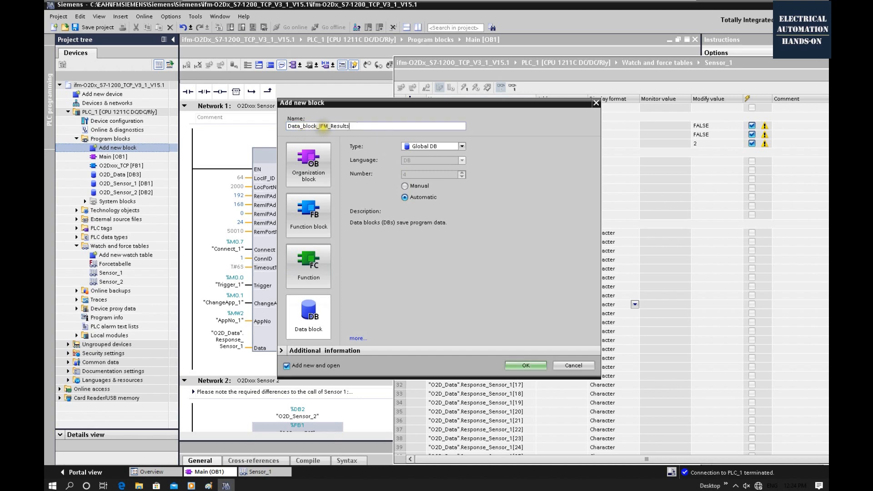
pyautogui.click(526, 367)
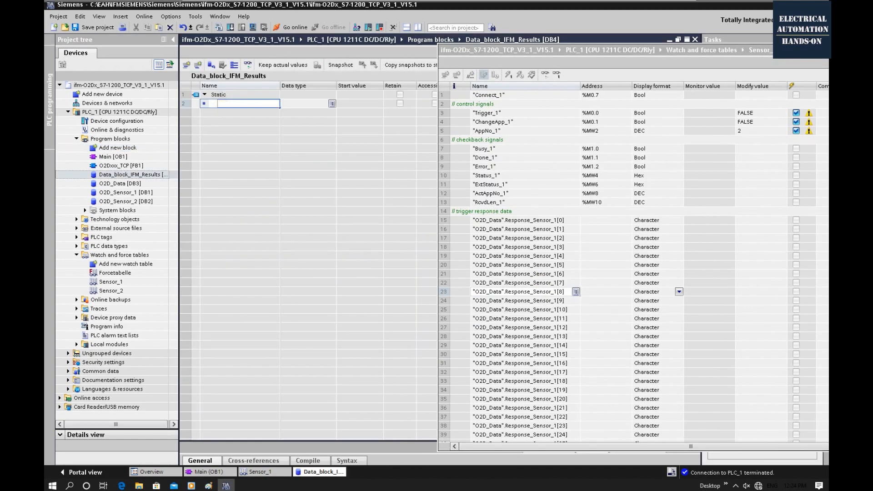
# Step: Add a static tag named StrResultData_Sensor1 to the data block with data type String
pyautogui.write('StrResultData_Sensor1')
pyautogui.press('Return')
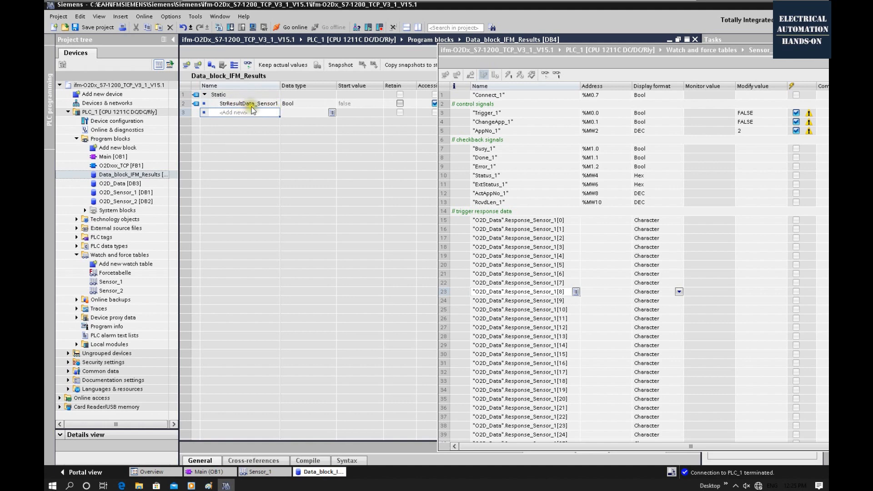
pyautogui.click(292, 104)
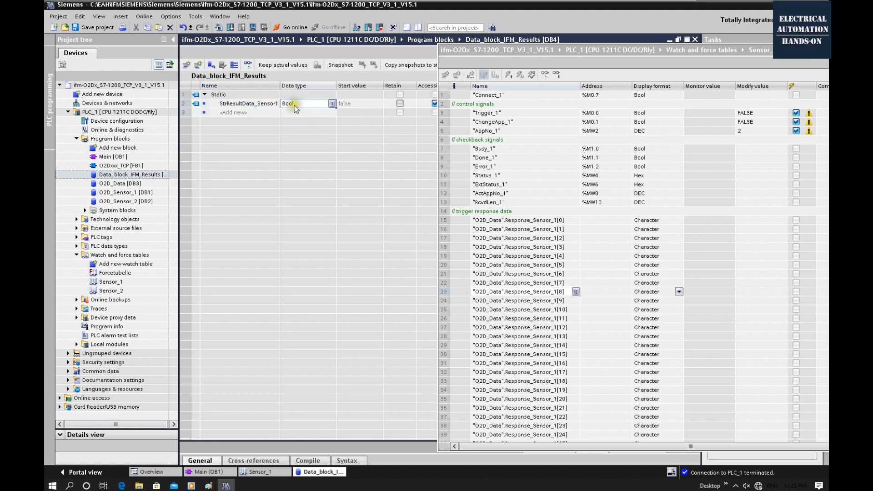
pyautogui.doubleClick(298, 104)
pyautogui.write('String')
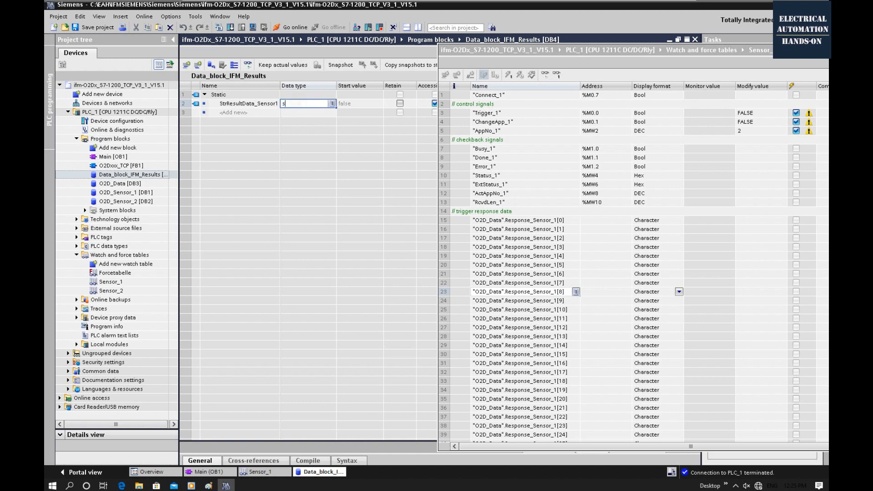
pyautogui.press('Return')
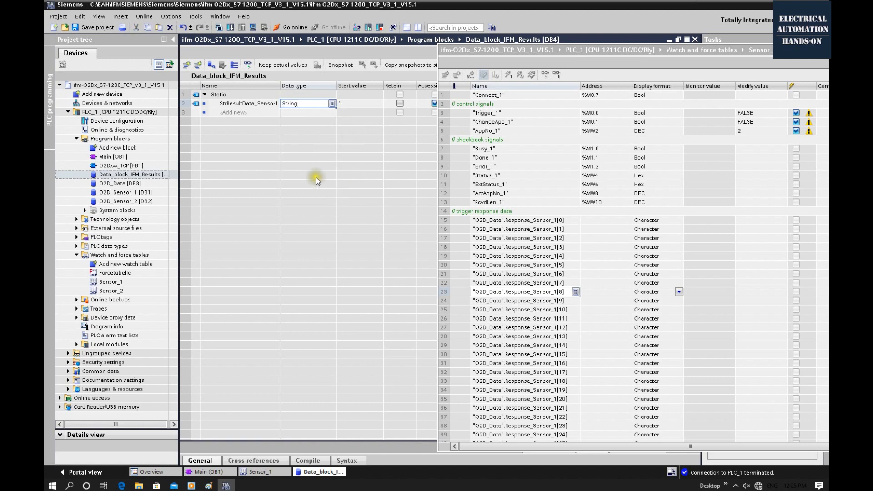
# Step: Add a second static tag of type Bool named bSensorInspectionPass to the data block
pyautogui.click(250, 115)
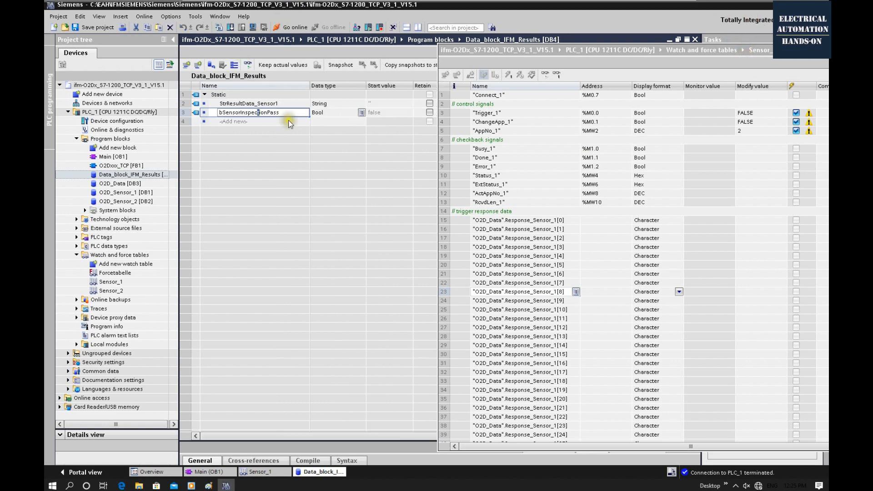
pyautogui.click(289, 112)
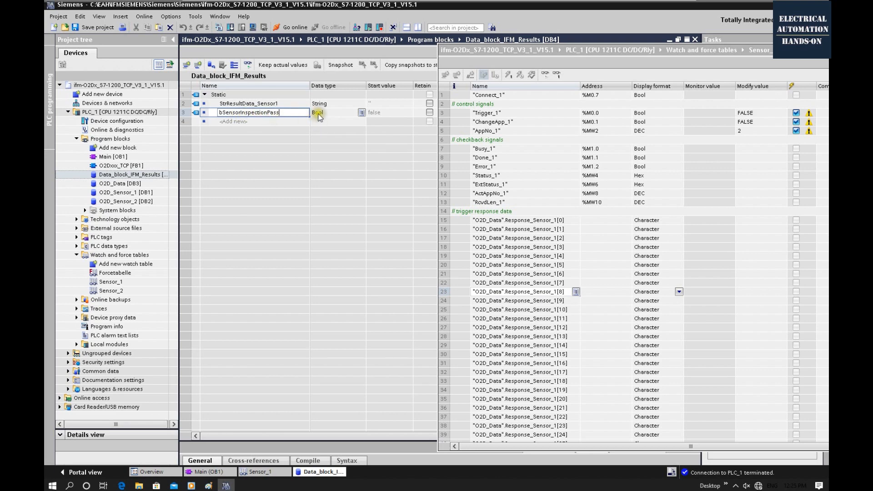
# Step: Float the Data_block_IFM_Results editor alongside the Sensor_1 watch table and return to Network 1 of Main [OB1]
pyautogui.click(372, 179)
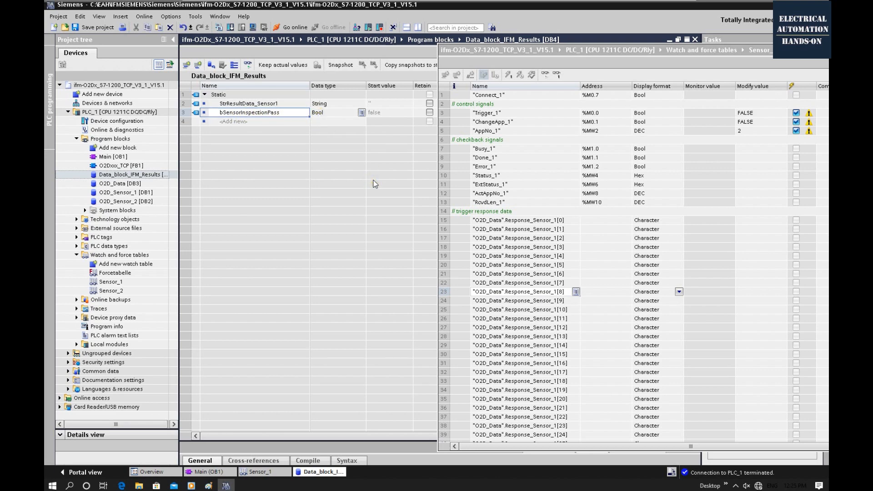
pyautogui.moveTo(580, 51); pyautogui.dragTo(609, 73)
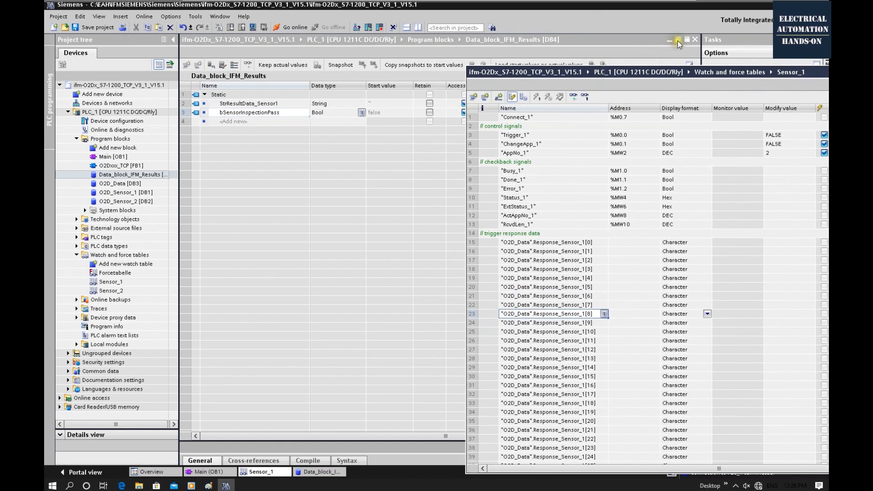
pyautogui.click(678, 40)
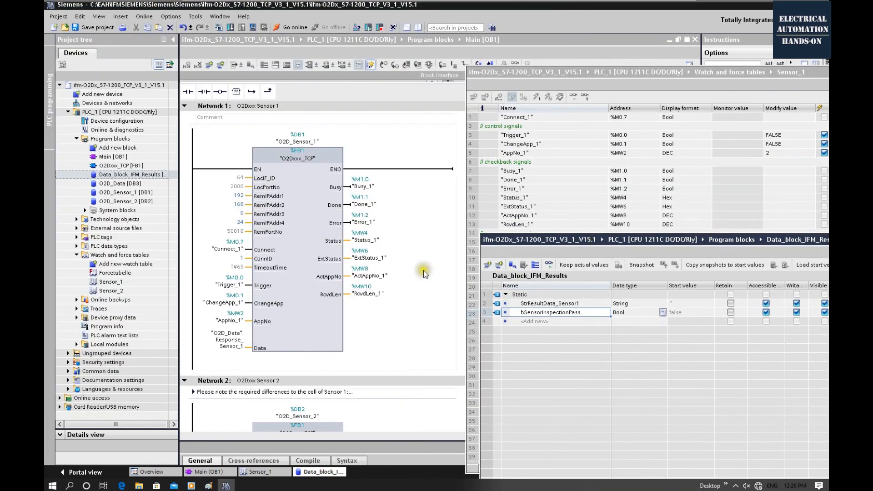
pyautogui.click(419, 260)
pyautogui.scroll(-2, 419, 260)
pyautogui.scroll(2, 419, 260)
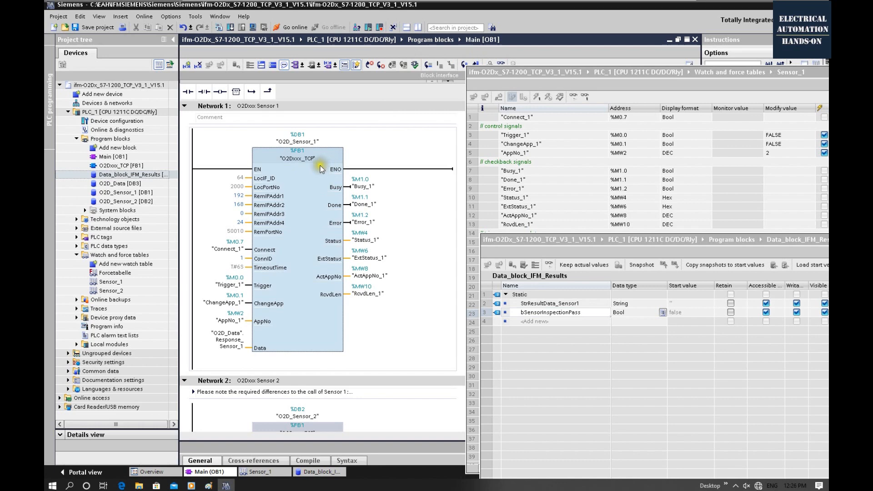
pyautogui.click(295, 172)
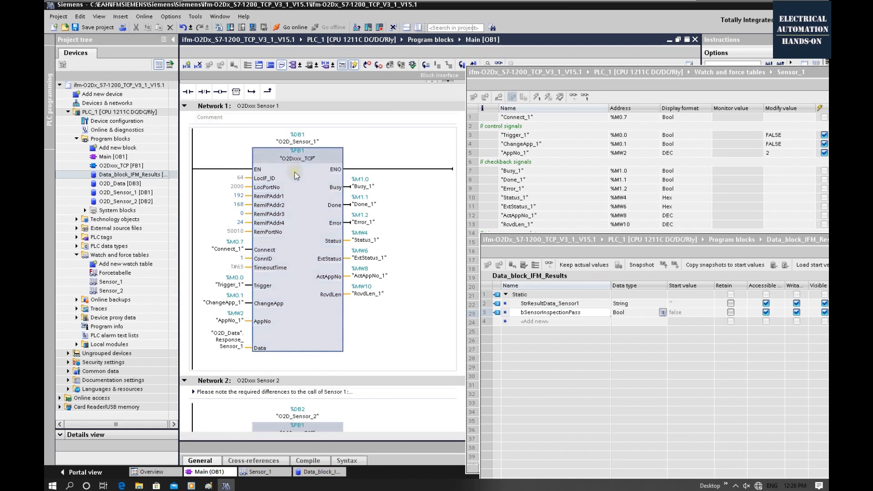
# Step: Insert a new network below Network 1 in Main [OB1] and title it "Result of Sensor_1"
pyautogui.rightClick(209, 108)
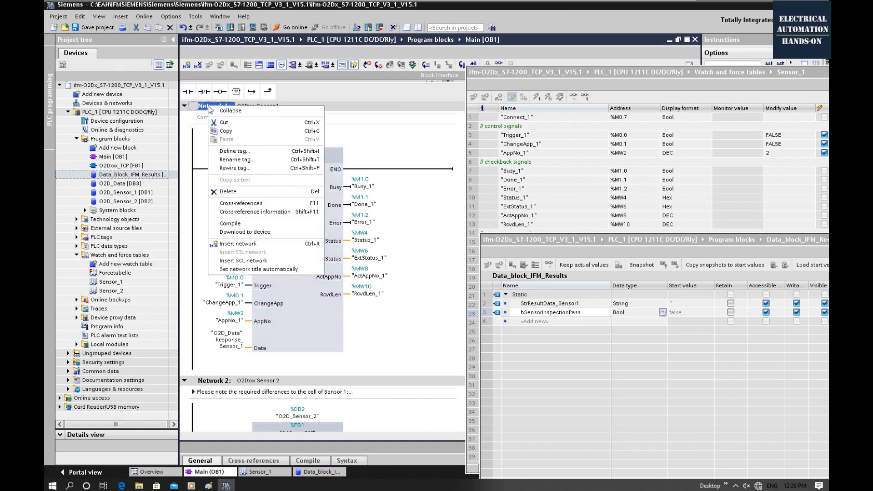
pyautogui.click(250, 248)
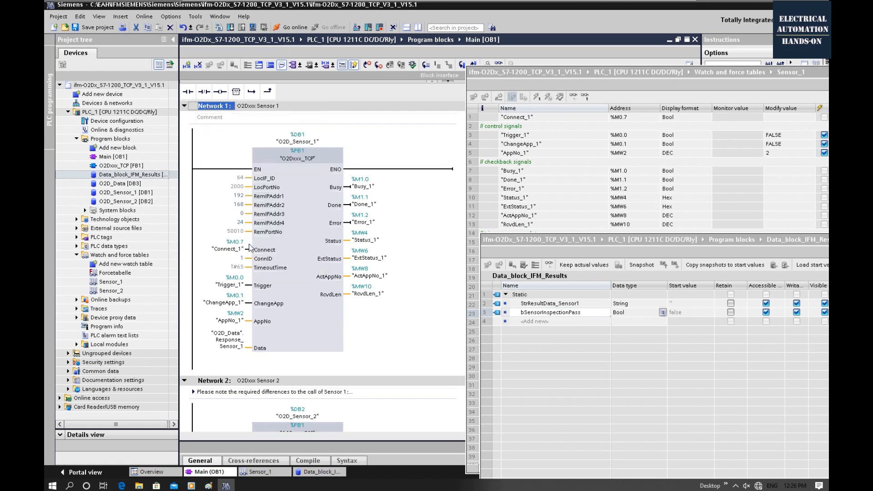
pyautogui.scroll(-3, 227, 282)
pyautogui.click(235, 271)
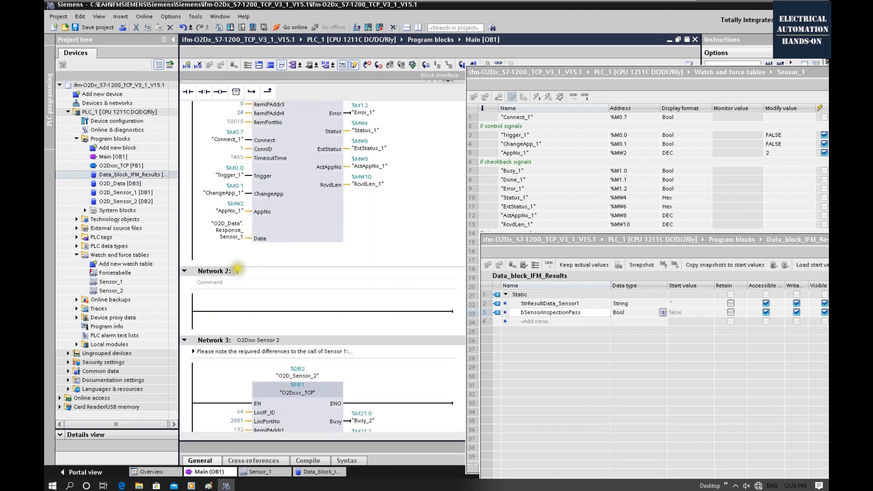
pyautogui.write('Result of Sensor')
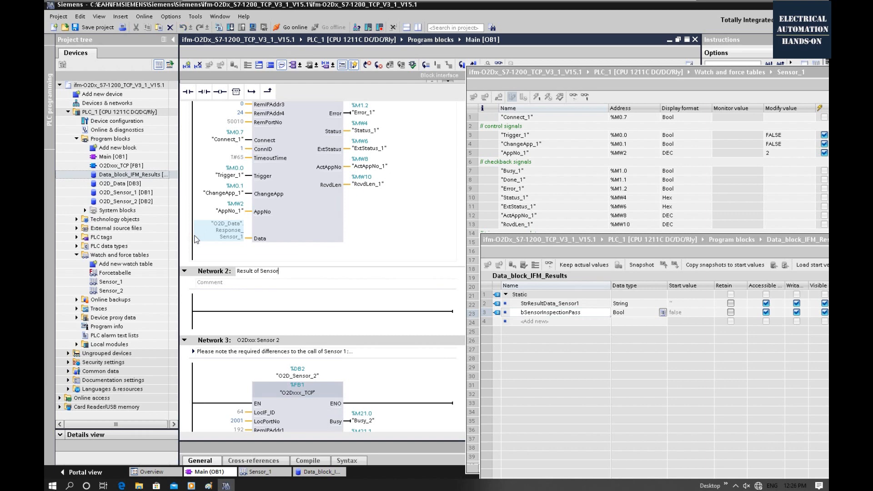
pyautogui.write('_1')
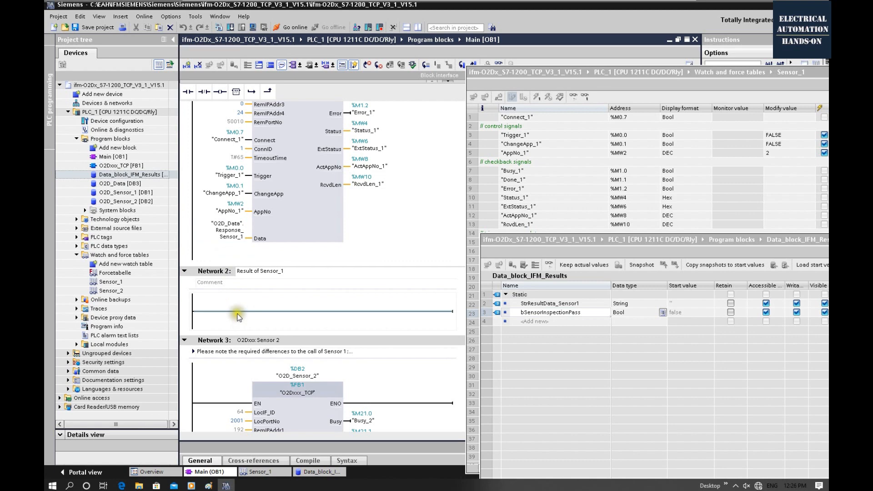
# Step: Place a Chars_TO_Strg instruction from the String + Char extended instructions on the rung of Network 2
pyautogui.click(232, 313)
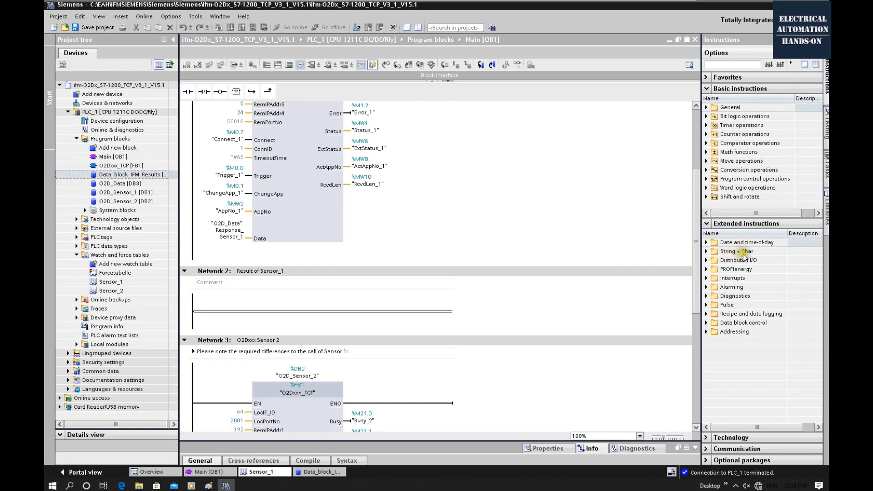
pyautogui.click(707, 252)
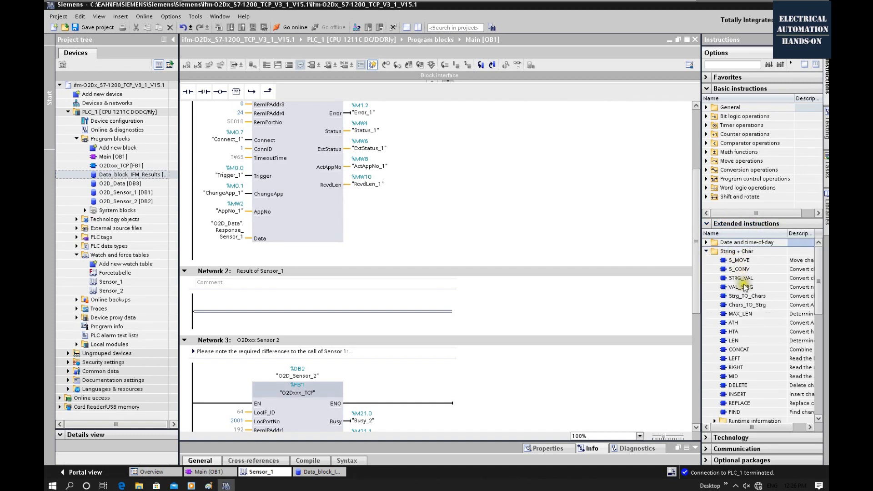
pyautogui.click(746, 308)
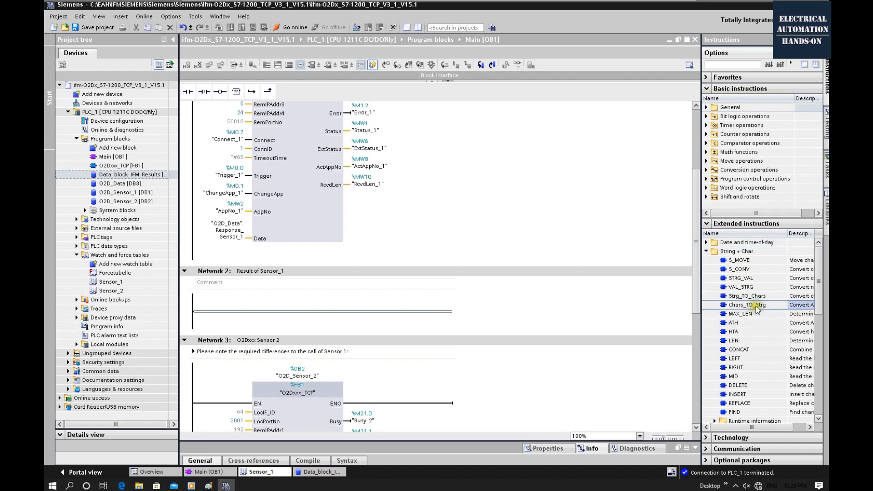
pyautogui.click(230, 312)
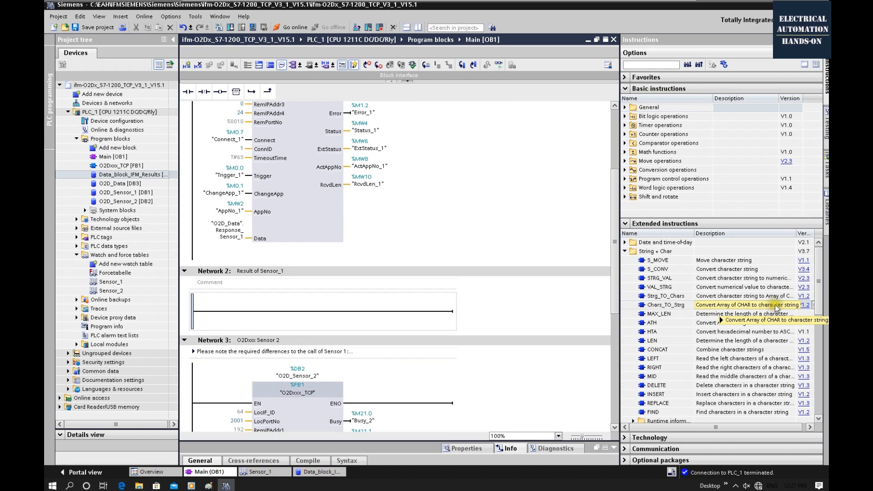
pyautogui.moveTo(640, 305)
pyautogui.moveTo(639, 304)
pyautogui.mouseDown()
pyautogui.moveTo(664, 309)
pyautogui.moveTo(452, 288)
pyautogui.moveTo(250, 305)
pyautogui.moveTo(305, 313)
pyautogui.mouseUp()
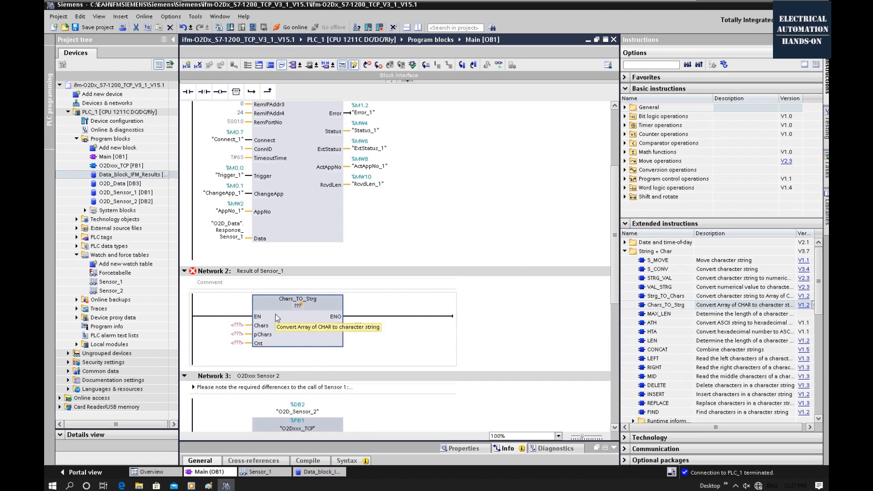
# Step: Open the help for Chars_TO_Strg and examine the copy example and the PCHARS and CNT parameters
pyautogui.press('F1')
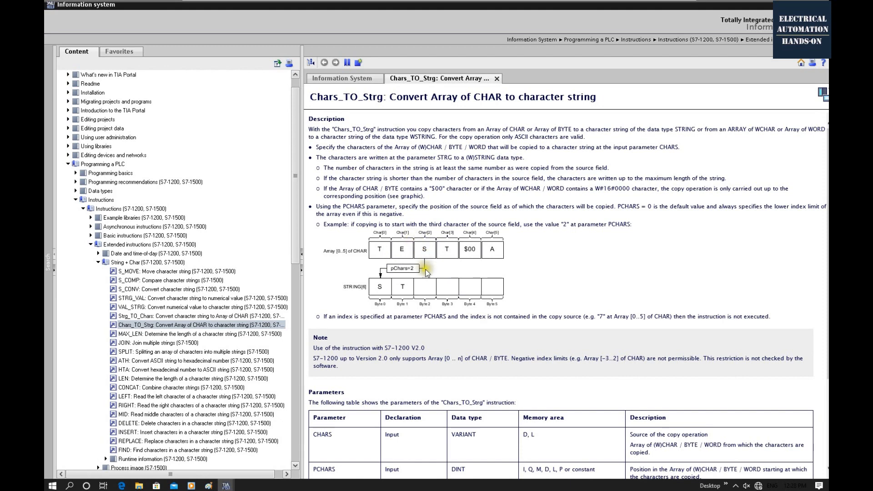
pyautogui.scroll(-3, 426, 271)
pyautogui.scroll(-2, 426, 271)
pyautogui.scroll(2, 426, 272)
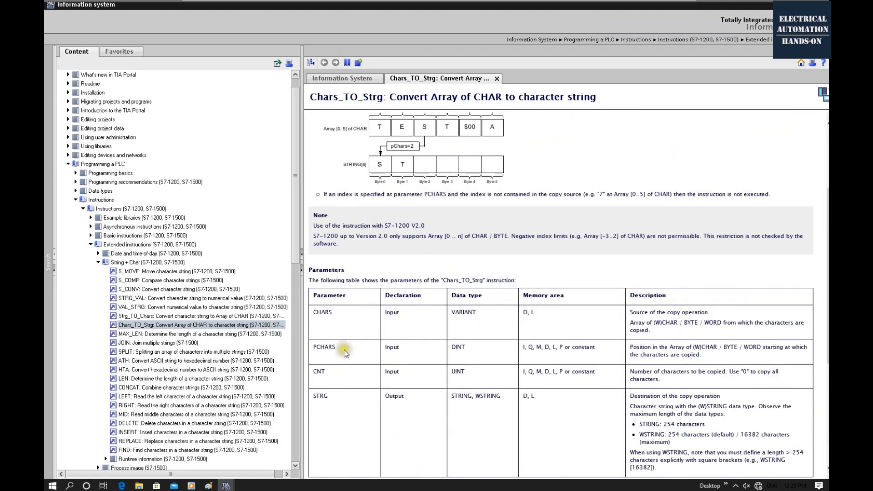
pyautogui.moveTo(340, 347); pyautogui.dragTo(314, 348)
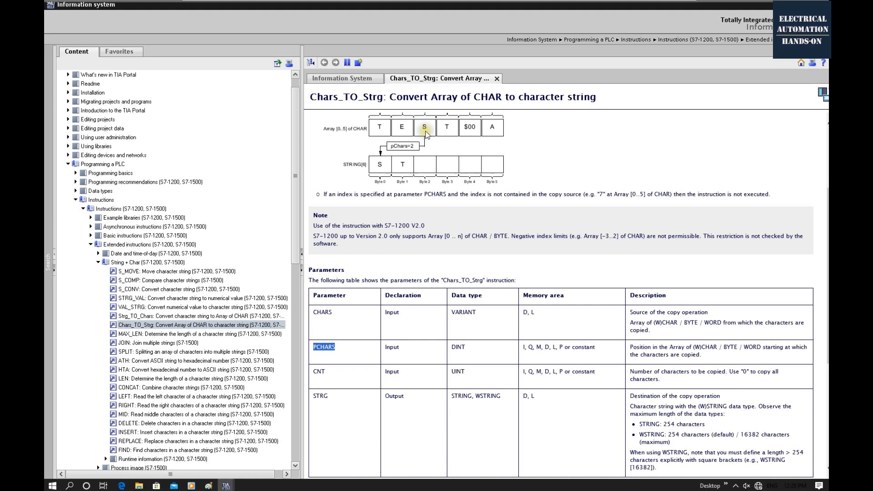
pyautogui.moveTo(313, 371); pyautogui.dragTo(322, 371)
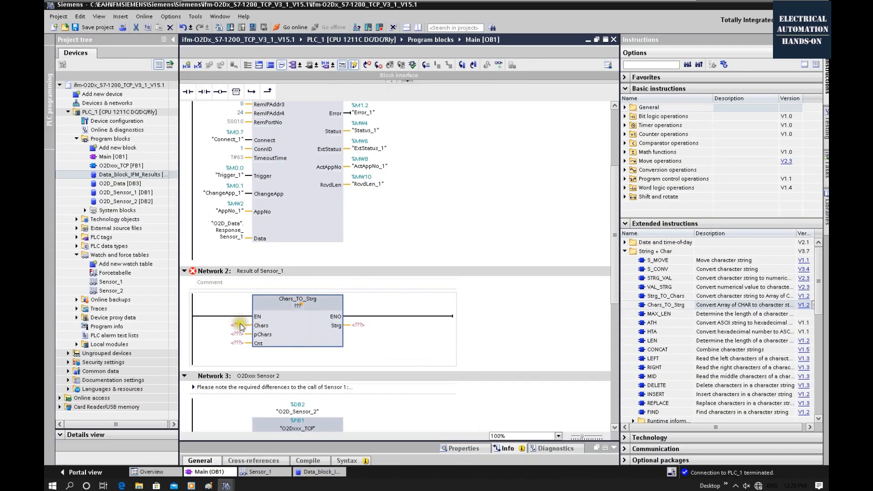
# Step: Assign "O2D_Data".Response_Sensor_1 from the Network 1 Data parameter to the Chars input of Chars_TO_Strg
pyautogui.click(236, 327)
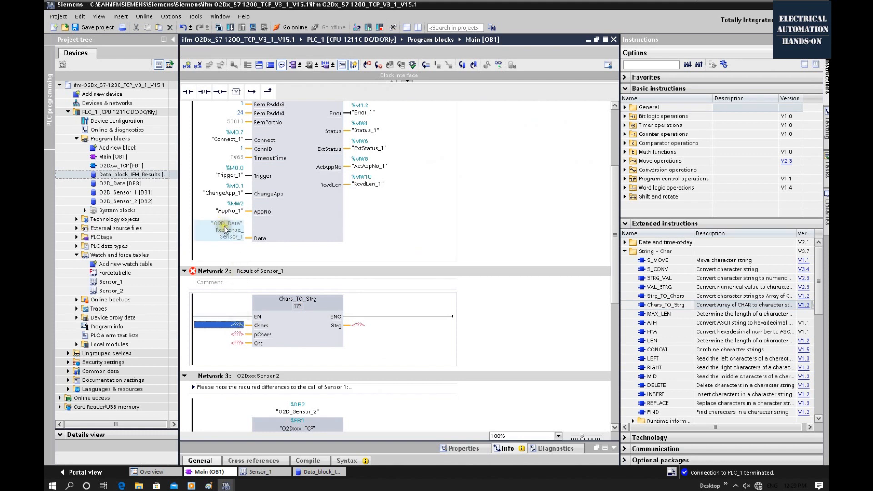
pyautogui.doubleClick(233, 235)
pyautogui.hotkey('ctrl', 'c')
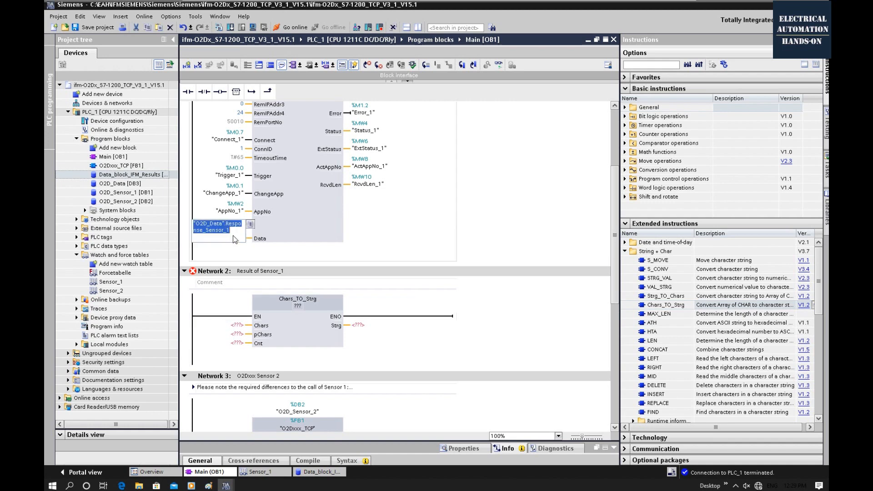
pyautogui.doubleClick(232, 327)
pyautogui.hotkey('ctrl', 'v')
pyautogui.click(414, 342)
pyautogui.click(458, 340)
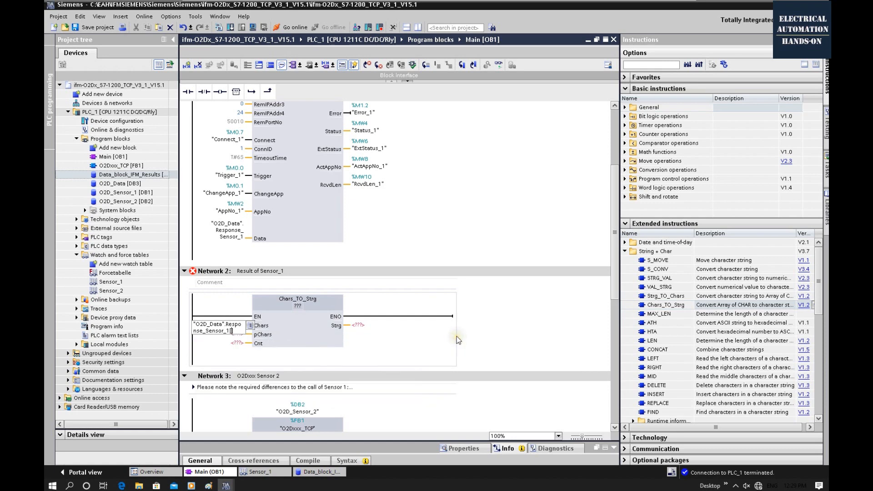
pyautogui.doubleClick(230, 336)
pyautogui.click(234, 335)
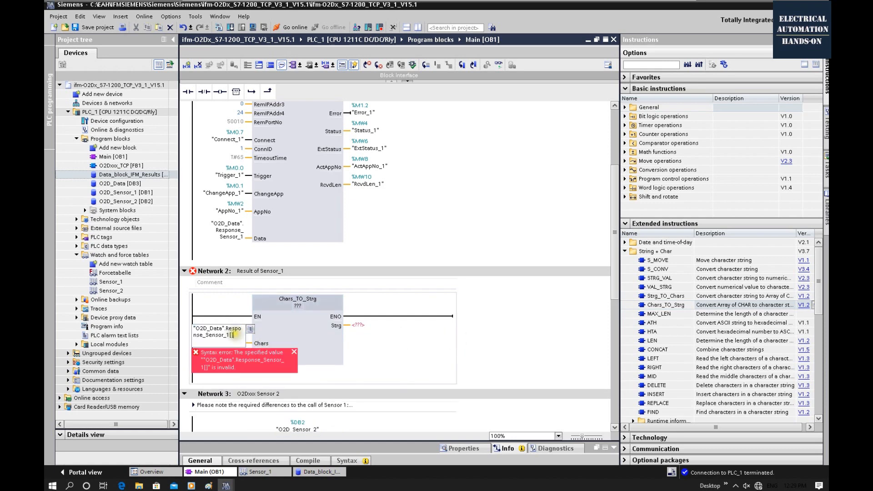
pyautogui.click(440, 281)
pyautogui.click(542, 330)
# Step: Place the Sensor_1 watch table beside Network 2 and monitor the trigger response characters online
pyautogui.click(231, 353)
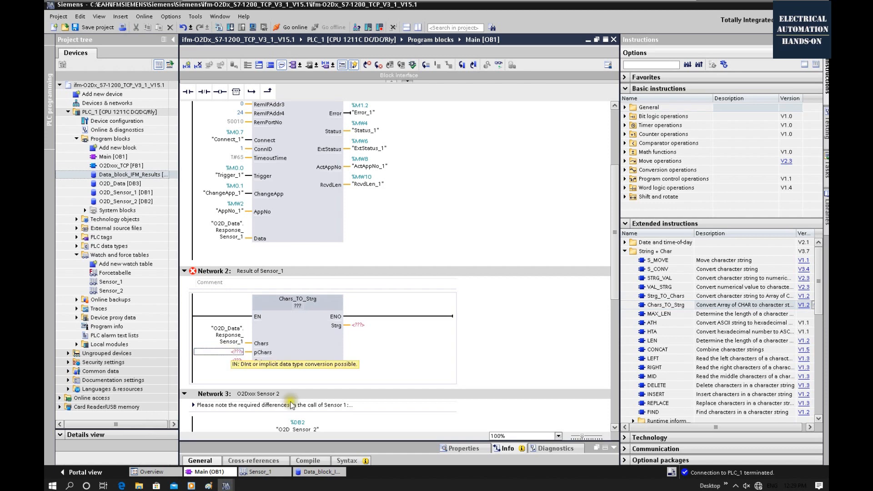
pyautogui.click(258, 473)
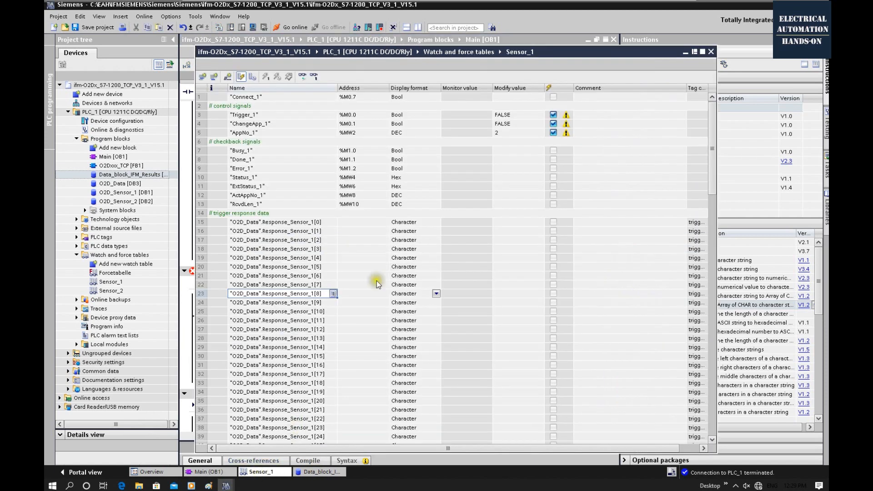
pyautogui.moveTo(275, 39); pyautogui.dragTo(480, 36)
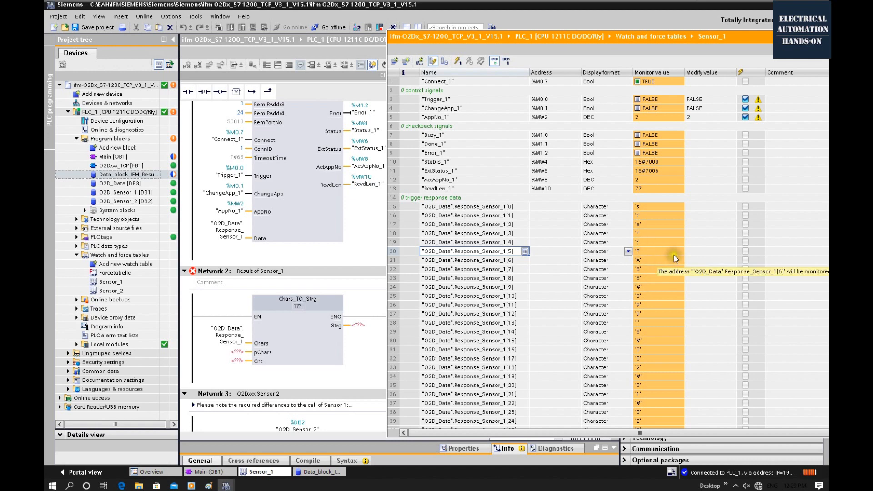
pyautogui.click(298, 352)
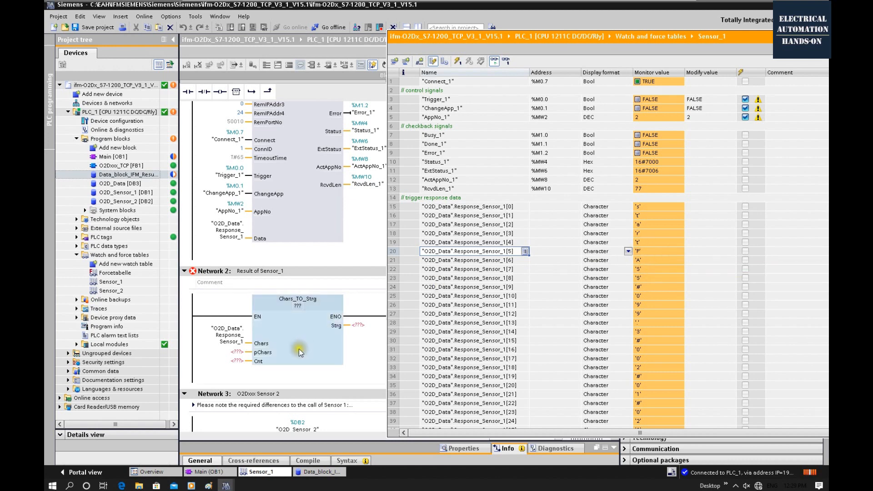
# Step: Set the pChars input of Chars_TO_Strg to 5 and its Cnt input to 4
pyautogui.click(236, 353)
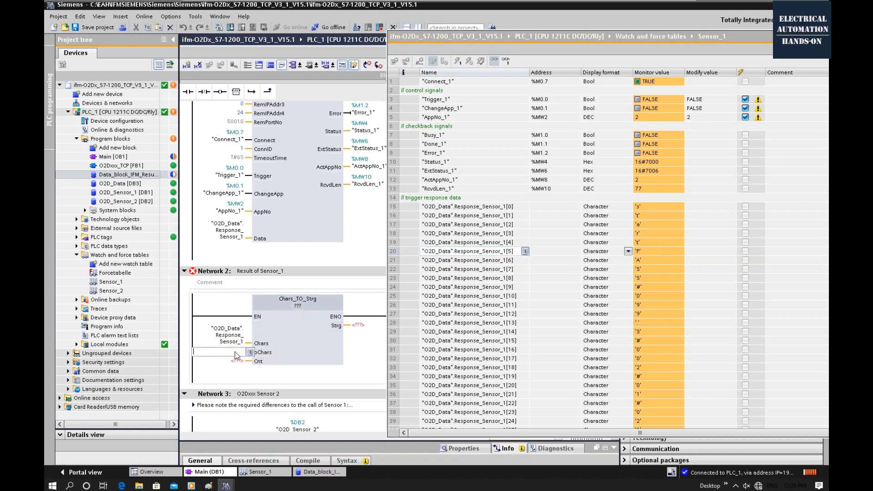
pyautogui.write('5')
pyautogui.press('Return')
pyautogui.click(237, 361)
pyautogui.write('4')
pyautogui.click(289, 318)
# Step: Assign the StrResultData_Sensor1 tag from Data_block_IFM_Results to the Strg output of Chars_TO_Strg
pyautogui.click(362, 325)
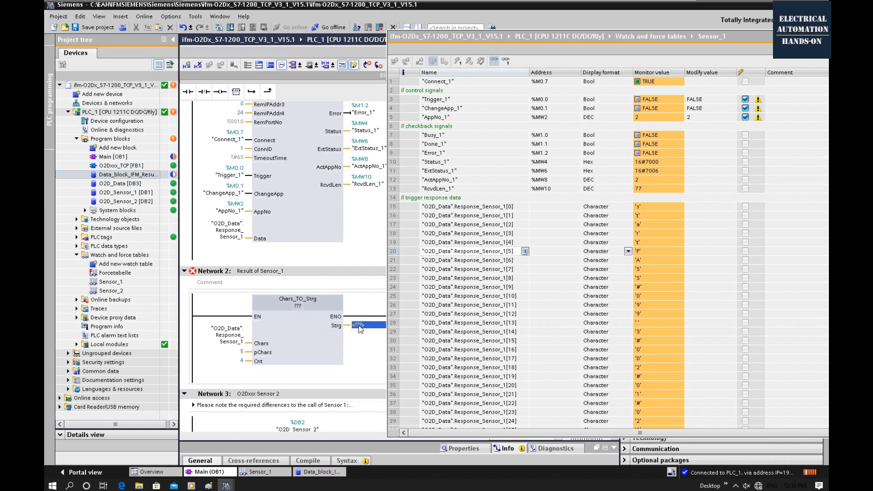
pyautogui.click(317, 473)
pyautogui.moveTo(401, 245); pyautogui.dragTo(533, 194)
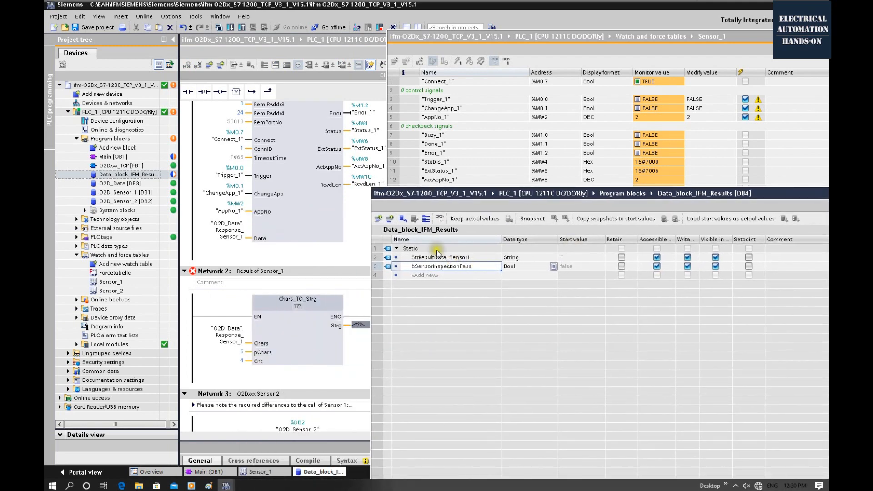
pyautogui.click(460, 258)
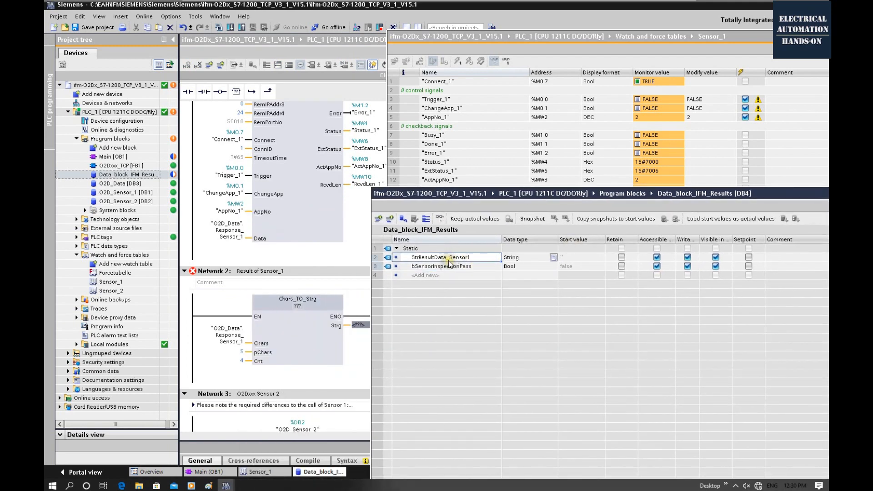
pyautogui.moveTo(441, 258); pyautogui.dragTo(360, 325)
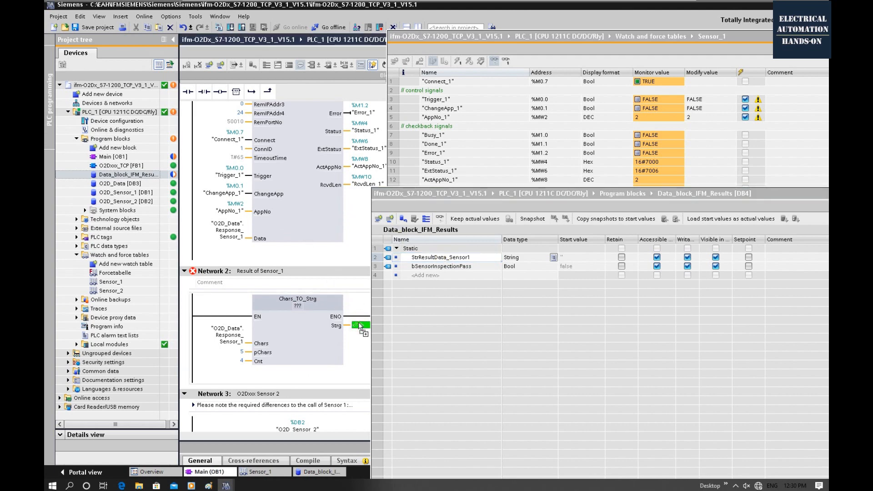
# Step: Move the data block window clear of Network 2, minimize the Sensor_1 watch table, and select the rung after Chars_TO_Strg
pyautogui.moveTo(421, 193); pyautogui.dragTo(555, 287)
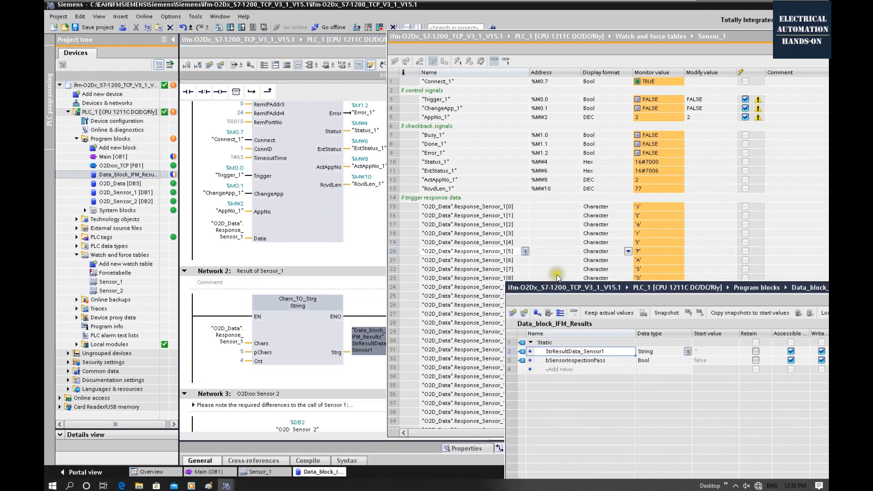
pyautogui.moveTo(764, 37); pyautogui.dragTo(607, 112)
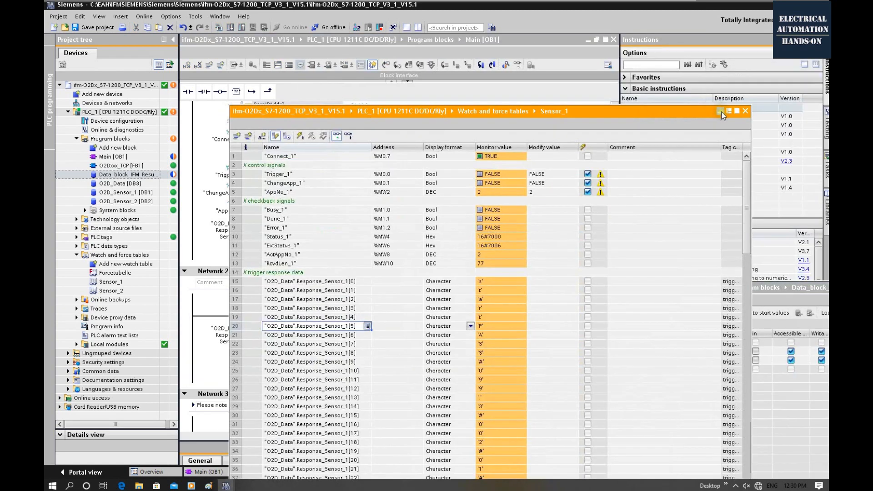
pyautogui.click(721, 111)
pyautogui.click(418, 316)
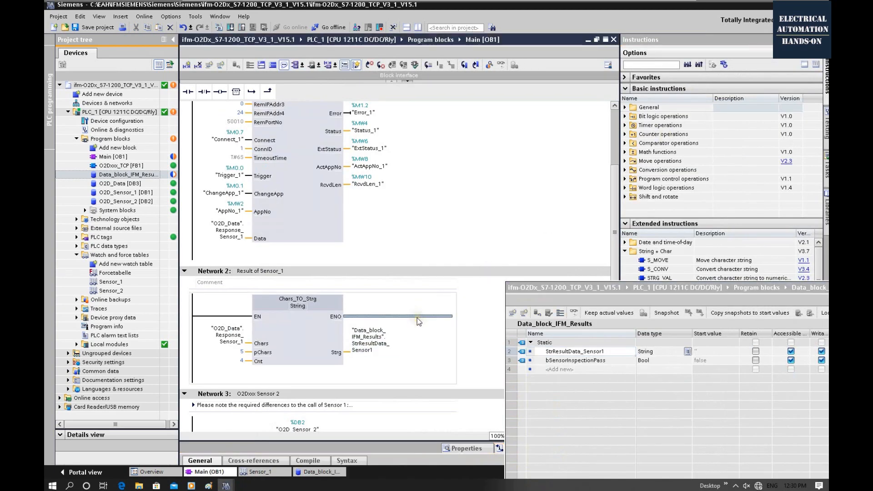
# Step: Insert an equal comparison (CMP ==) on the rung after Chars_TO_Strg in Network 2
pyautogui.click(625, 143)
pyautogui.click(657, 153)
pyautogui.moveTo(657, 154); pyautogui.dragTo(410, 316)
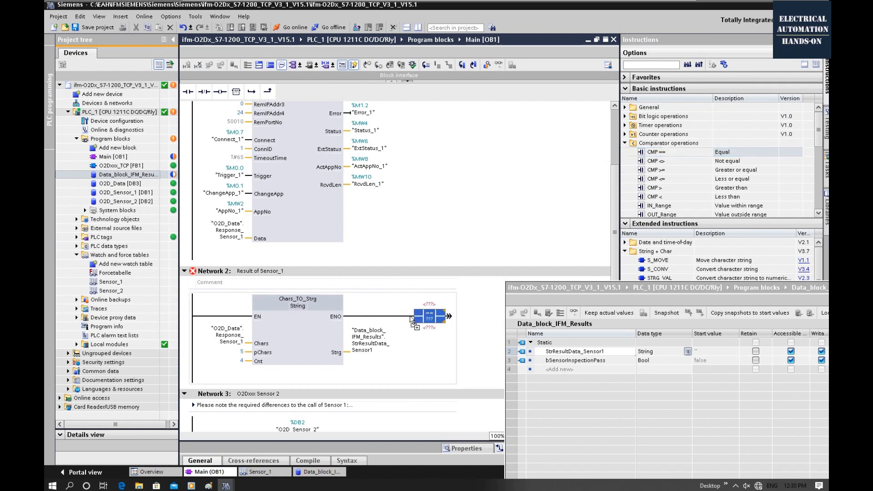
# Step: Set the comparison's operands to StrResultData_Sensor1 from Data_block_IFM_Results and the string 'PASS'
pyautogui.doubleClick(375, 344)
pyautogui.hotkey('ctrl', 'c')
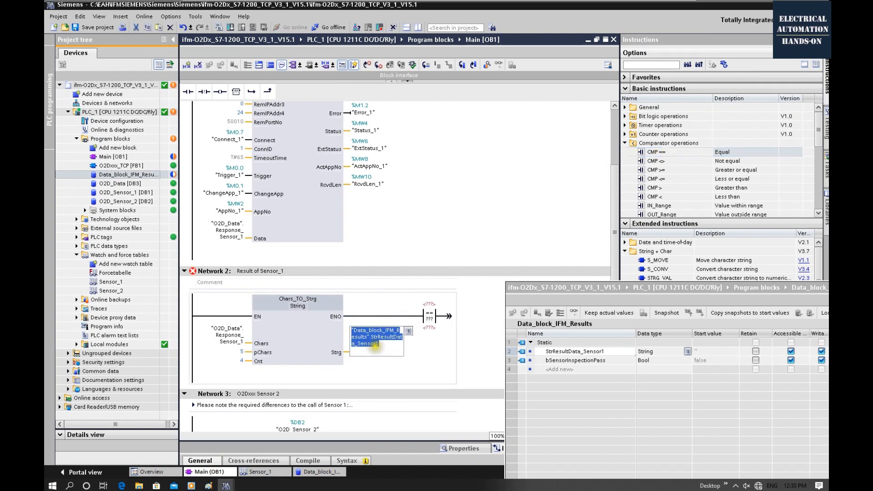
pyautogui.click(429, 304)
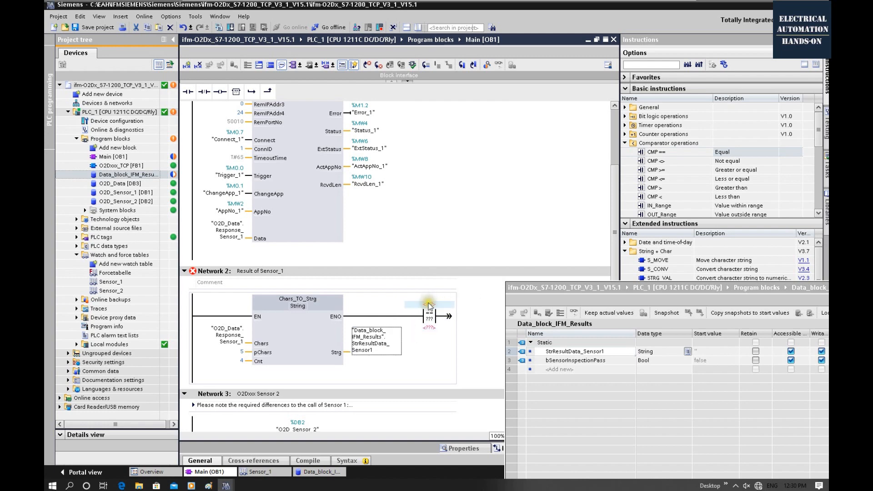
pyautogui.hotkey('ctrl', 'v')
pyautogui.click(485, 246)
pyautogui.doubleClick(430, 354)
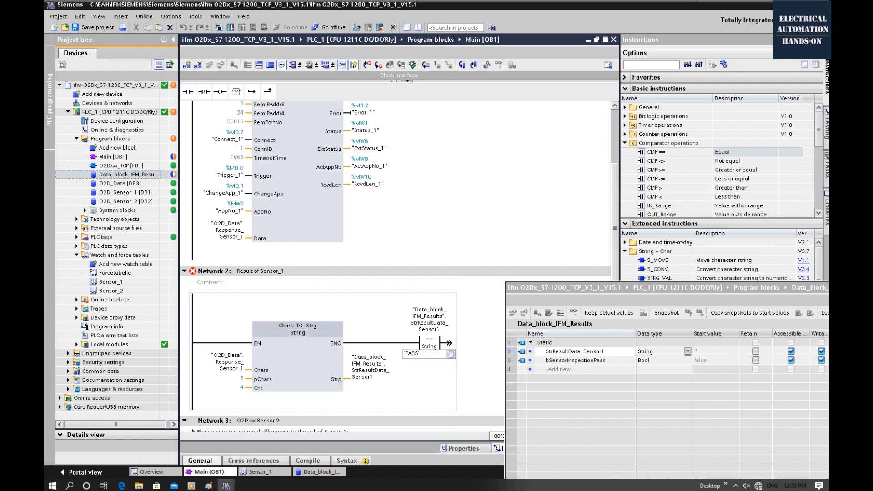
pyautogui.click(430, 391)
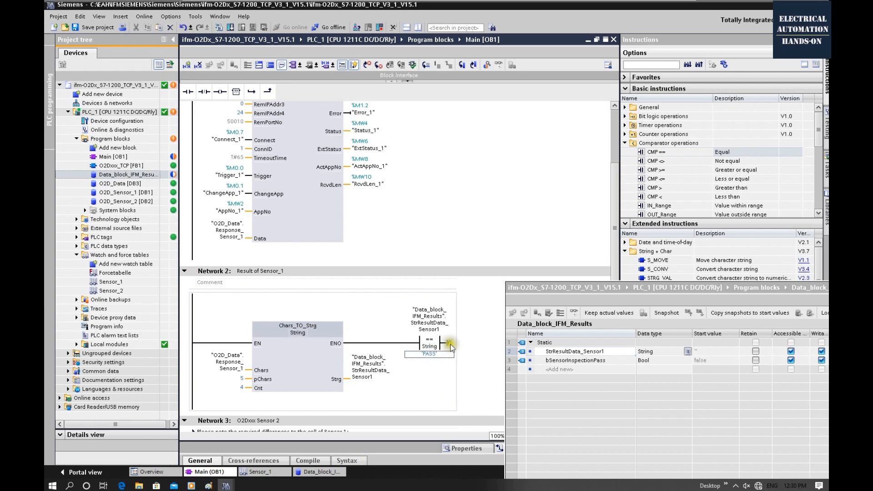
# Step: Add an output coil after the comparison with bSensorInspectionPass from Data_block_IFM_Results assigned, and download the program to PLC_1
pyautogui.click(220, 91)
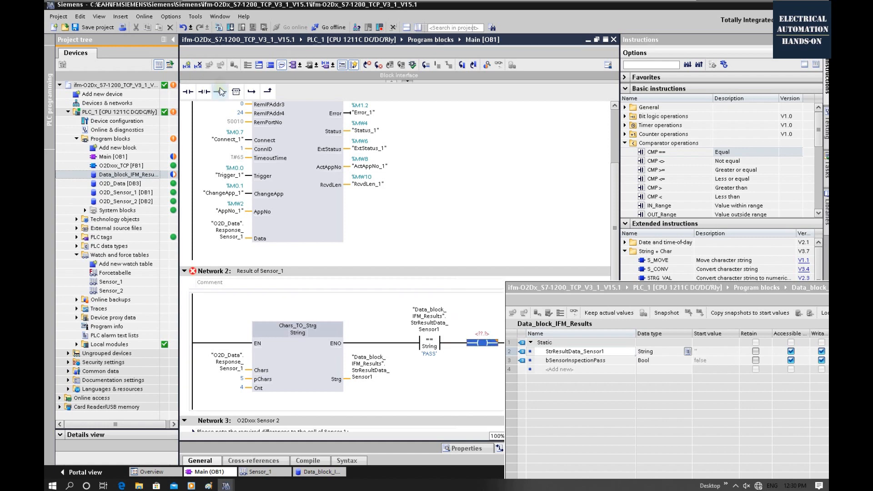
pyautogui.moveTo(600, 298); pyautogui.dragTo(651, 224)
pyautogui.click(636, 291)
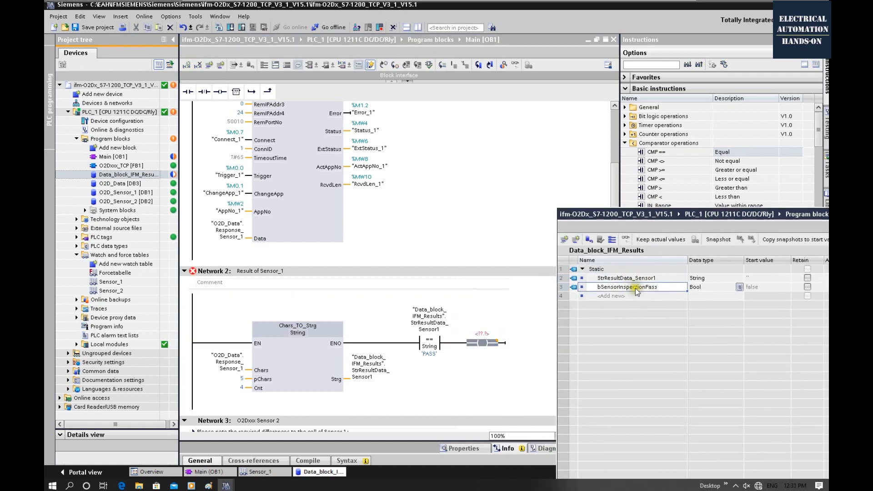
pyautogui.moveTo(641, 290); pyautogui.dragTo(479, 333)
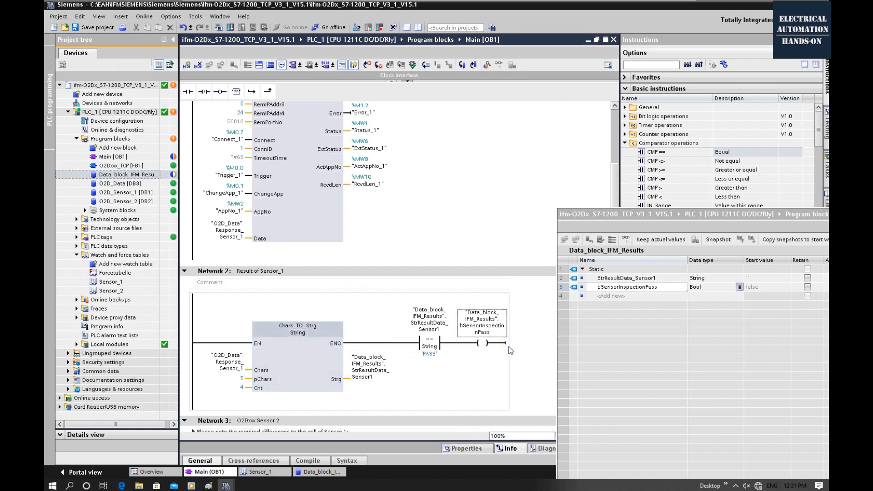
pyautogui.click(231, 28)
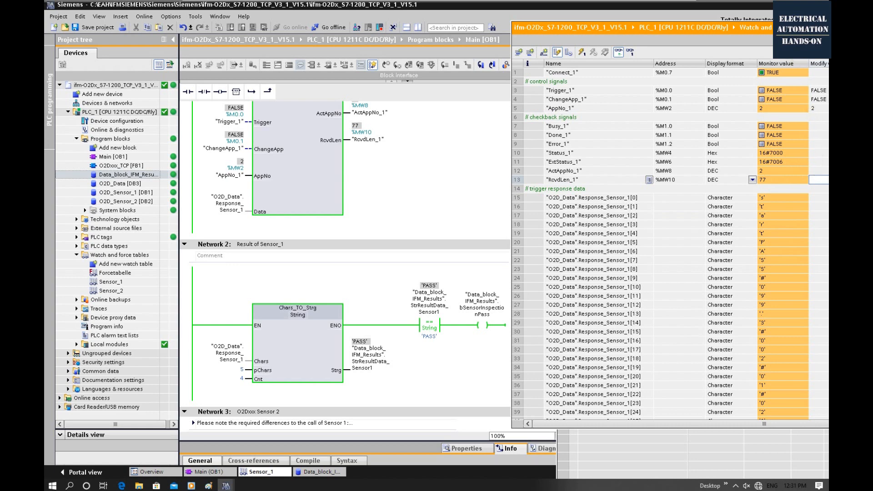
# Step: Set the modify value of AppNo_1 to 1 in the Sensor_1 watch table and write it to the PLC
pyautogui.moveTo(792, 28); pyautogui.dragTo(719, 33)
pyautogui.click(743, 115)
pyautogui.write('1')
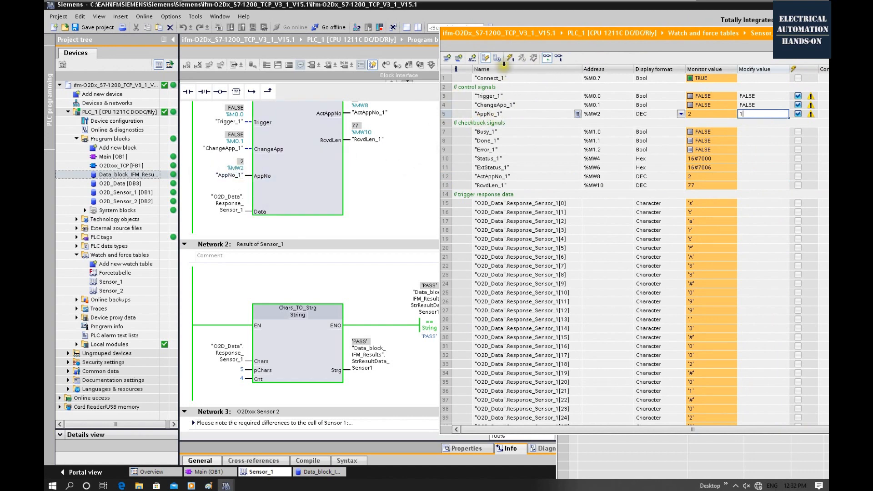
pyautogui.click(510, 58)
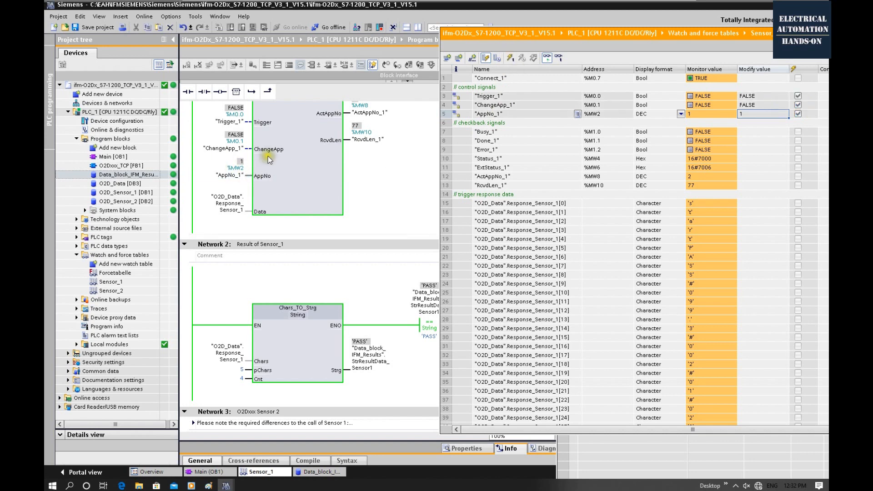
# Step: Request the application change by modifying ChangeApp_1 to 1, and reset it to 0
pyautogui.click(301, 165)
pyautogui.scroll(2, 321, 189)
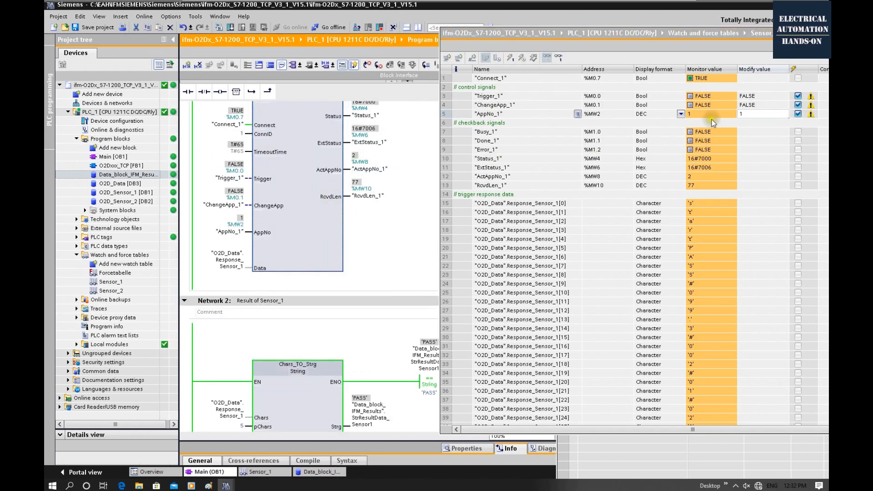
pyautogui.click(498, 105)
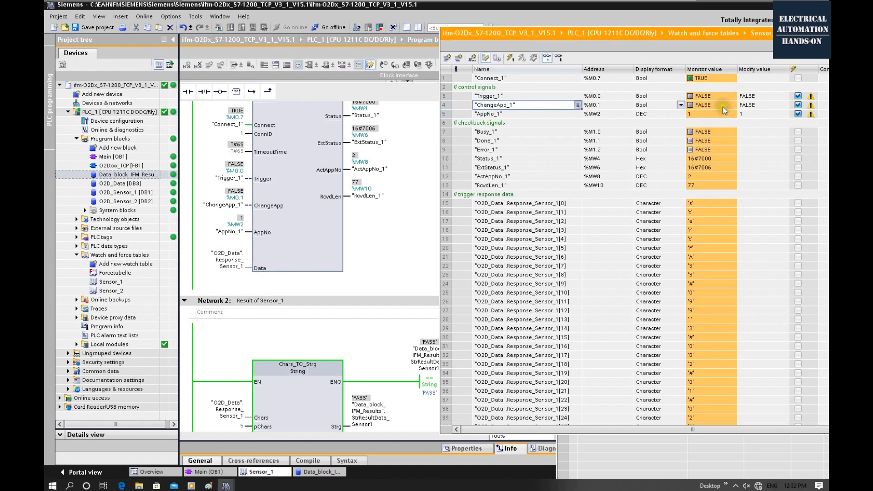
pyautogui.rightClick(609, 106)
pyautogui.moveTo(668, 110)
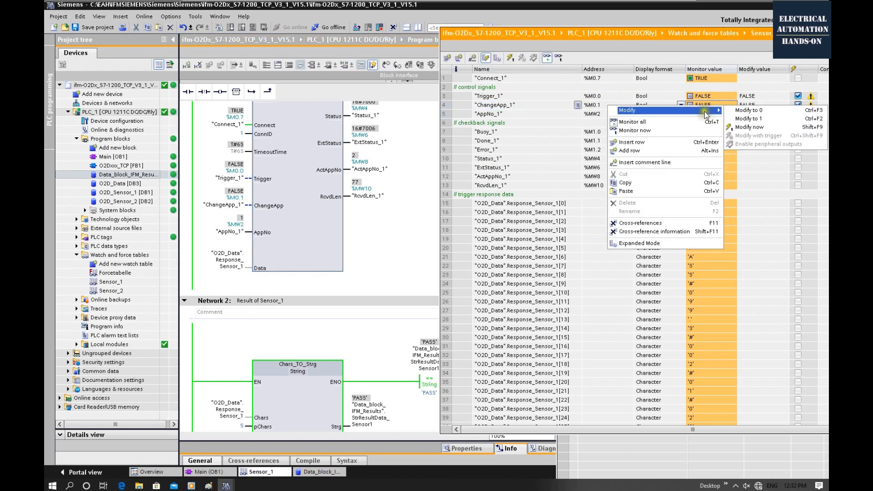
pyautogui.click(754, 119)
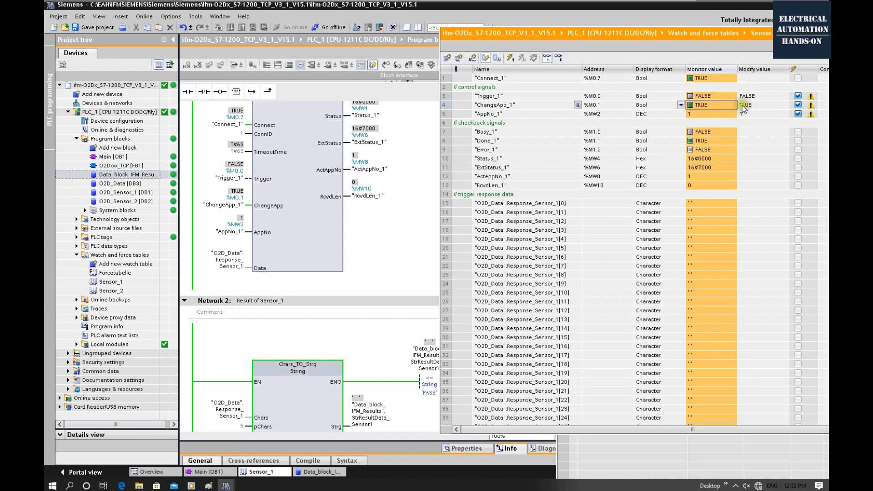
pyautogui.rightClick(711, 108)
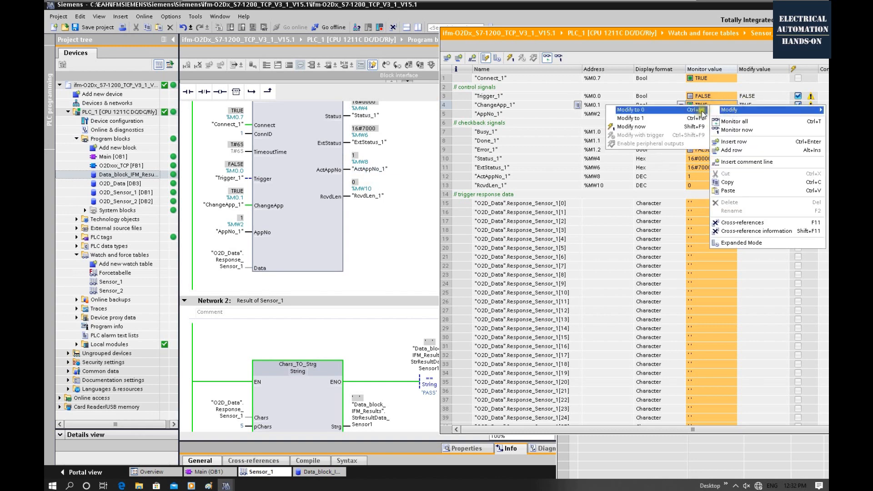
pyautogui.click(680, 124)
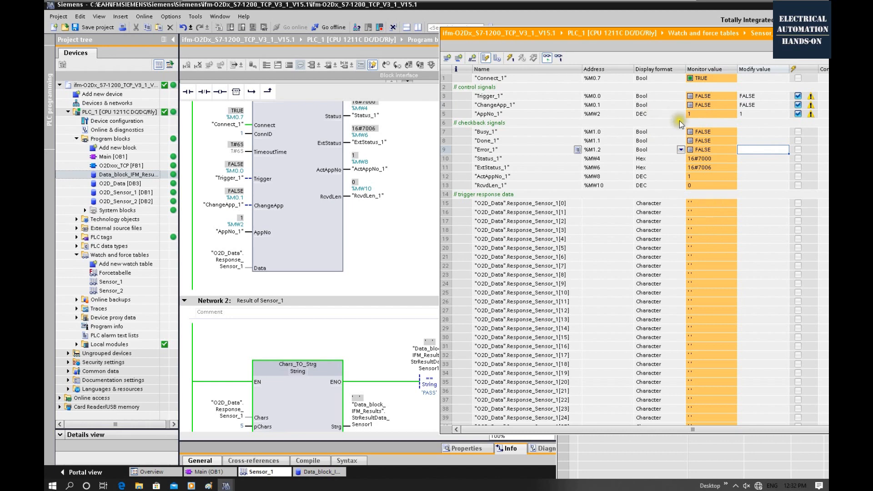
# Step: Trigger the sensor by modifying Trigger_1 to 1, uncover the Network 2 logic to check the result, and reset Trigger_1 to 0
pyautogui.rightClick(711, 99)
pyautogui.moveTo(730, 102)
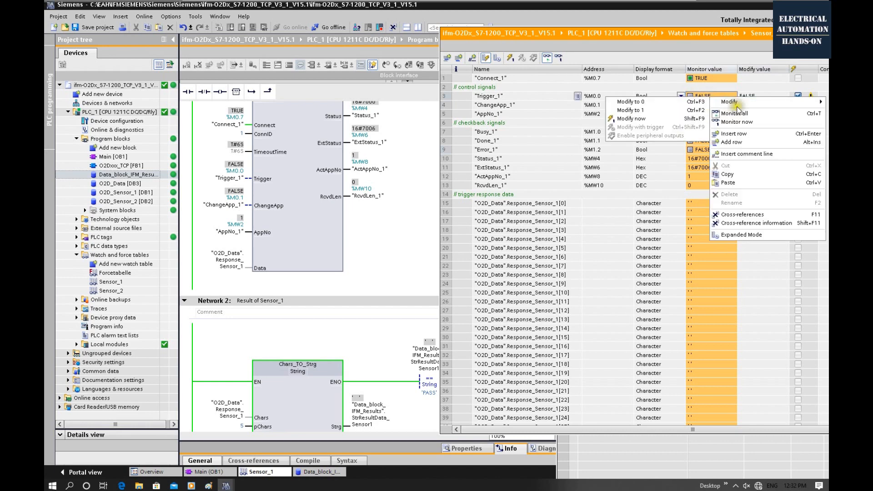
pyautogui.click(690, 112)
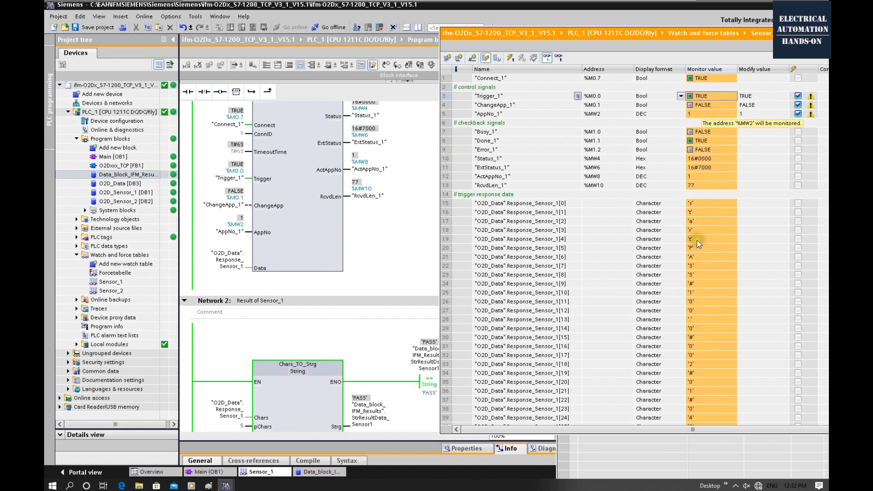
pyautogui.moveTo(552, 30); pyautogui.dragTo(620, 30)
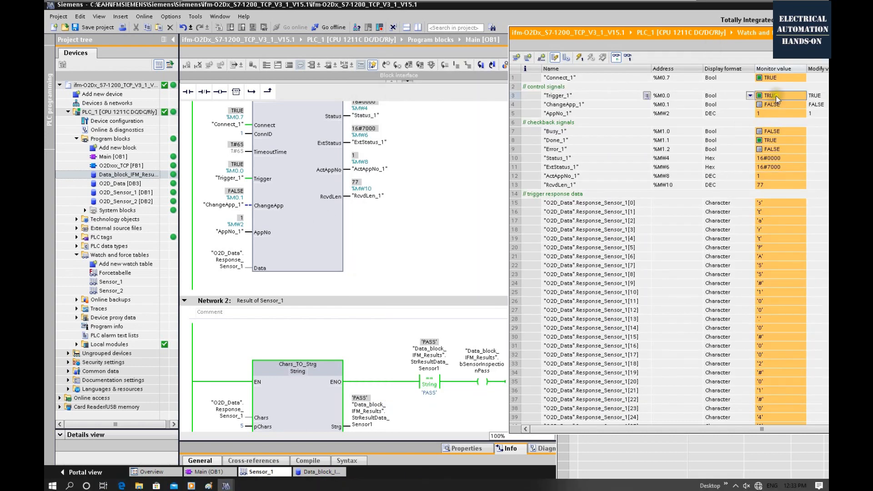
pyautogui.rightClick(784, 94)
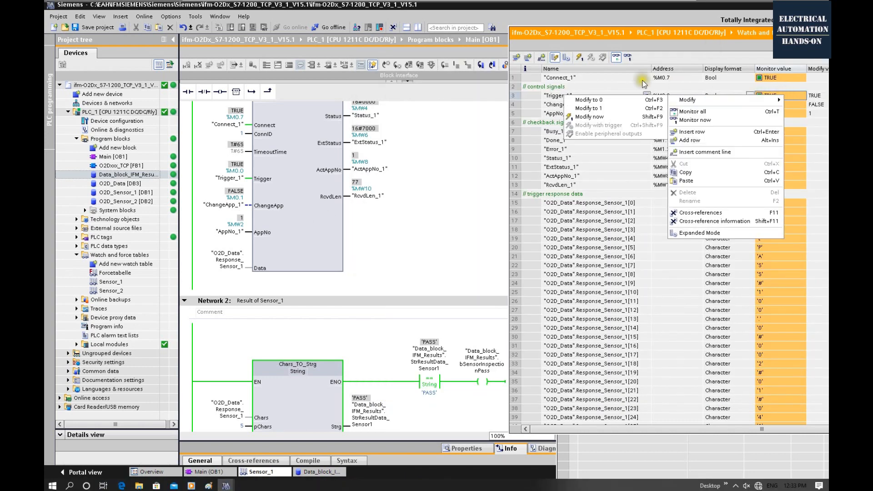
pyautogui.moveTo(681, 101)
pyautogui.click(640, 100)
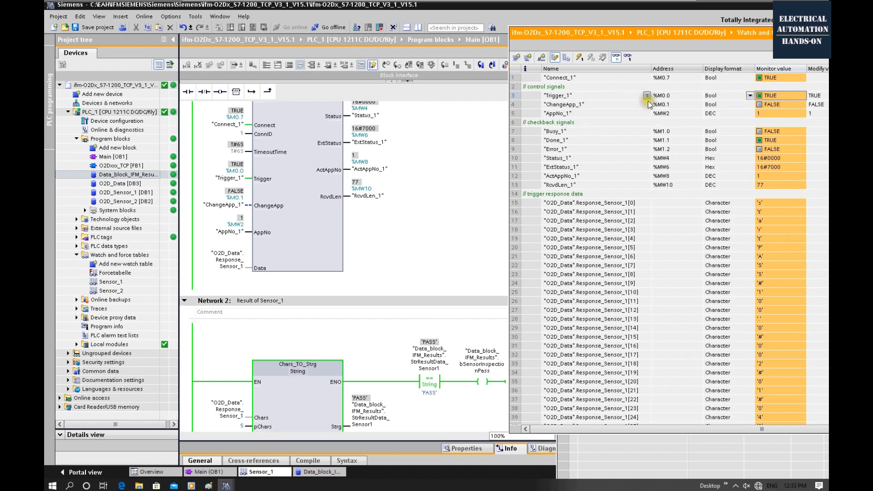
# Step: Trigger the sensor a second time by modifying Trigger_1 to 1, and reset it to 0
pyautogui.rightClick(787, 96)
pyautogui.moveTo(786, 100)
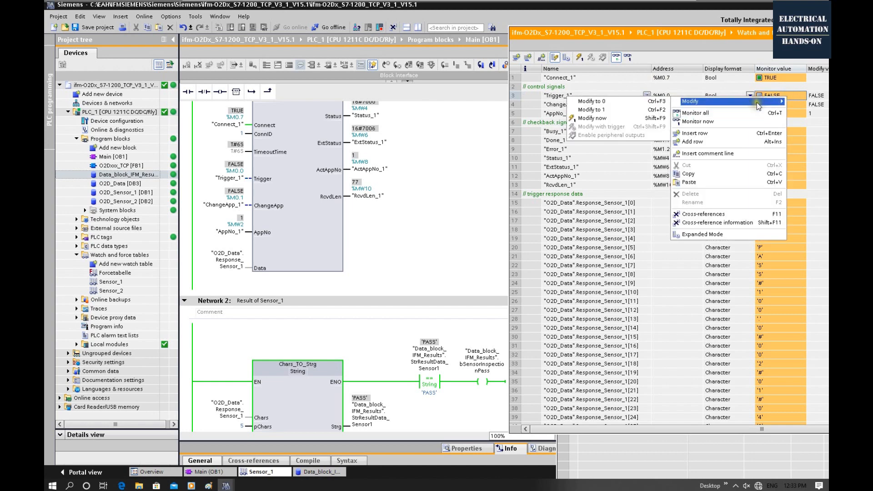
pyautogui.click(601, 109)
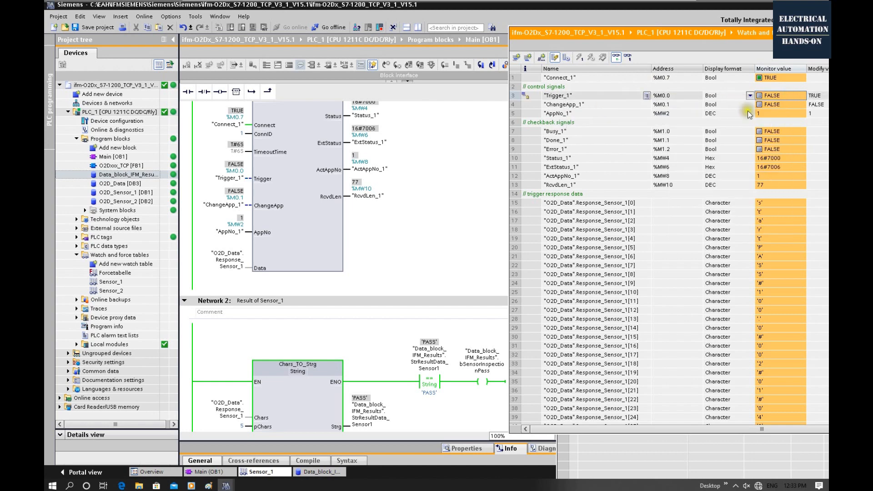
pyautogui.rightClick(800, 101)
pyautogui.moveTo(794, 104)
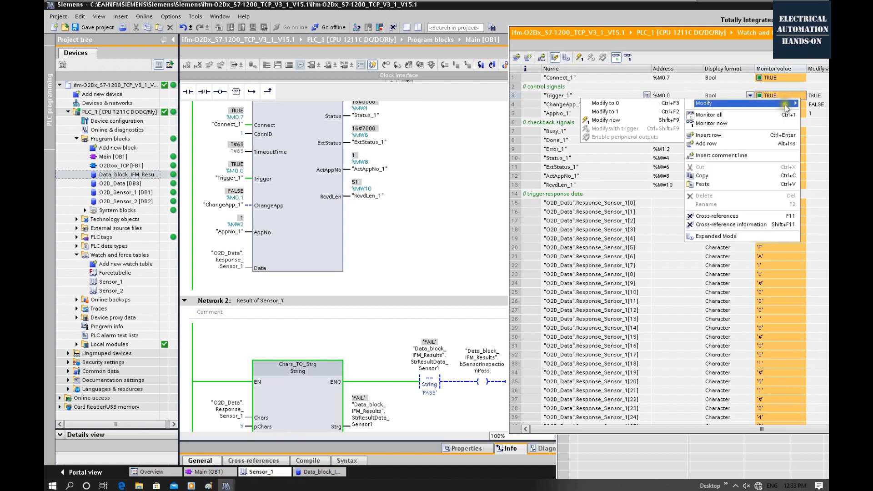
pyautogui.click(632, 104)
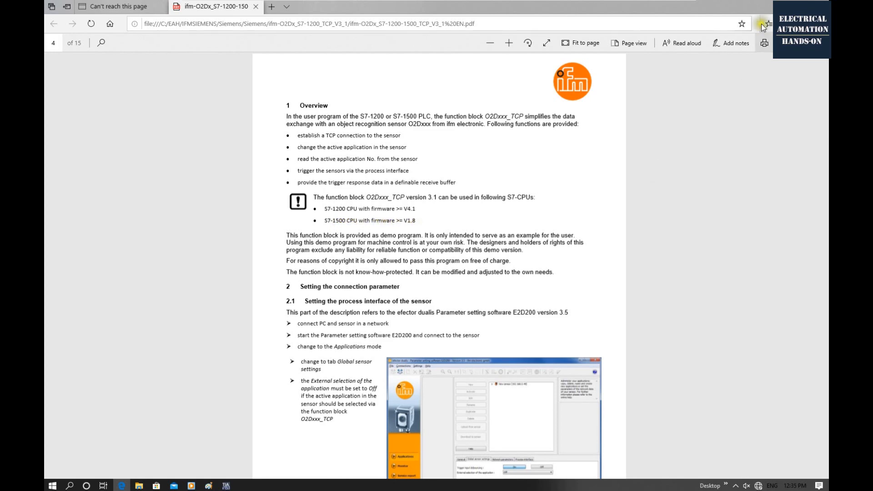
# Step: View the Overview page of the ifm function block manual in the browser and return to TIA Portal
pyautogui.hotkey('alt', 'Tab')
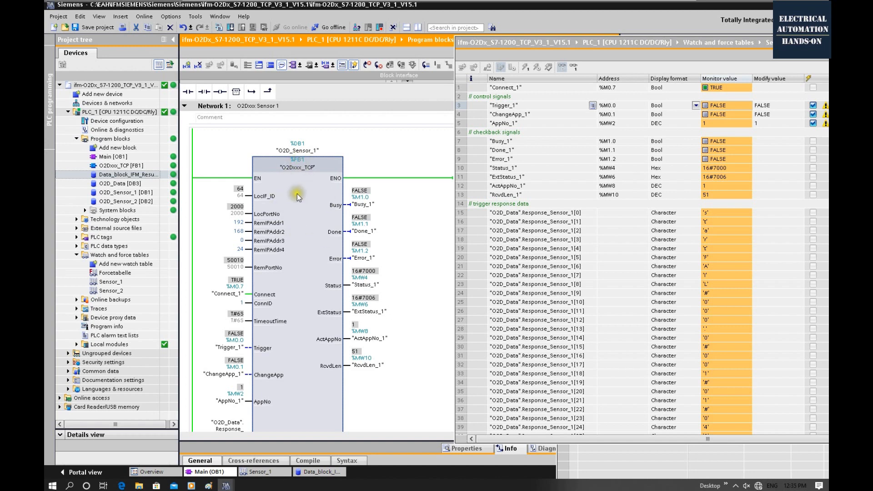
pyautogui.click(122, 485)
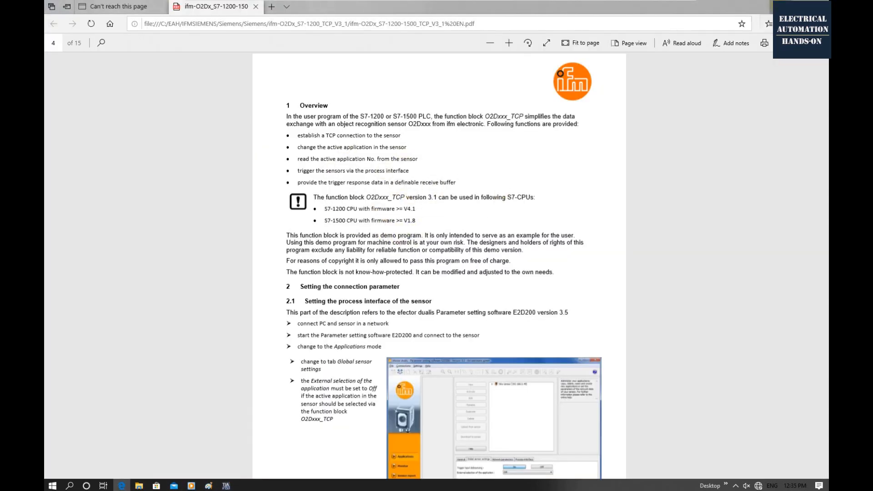
pyautogui.click(781, 6)
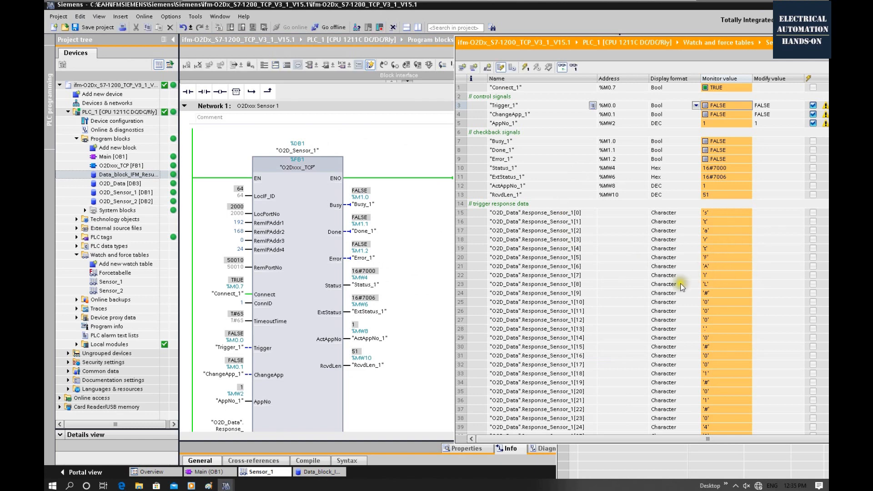
# Step: Bring the Network 2 logic into view beside the Sensor_1 watch table and compare the result string with the response characters
pyautogui.click(323, 280)
pyautogui.scroll(-10, 318, 285)
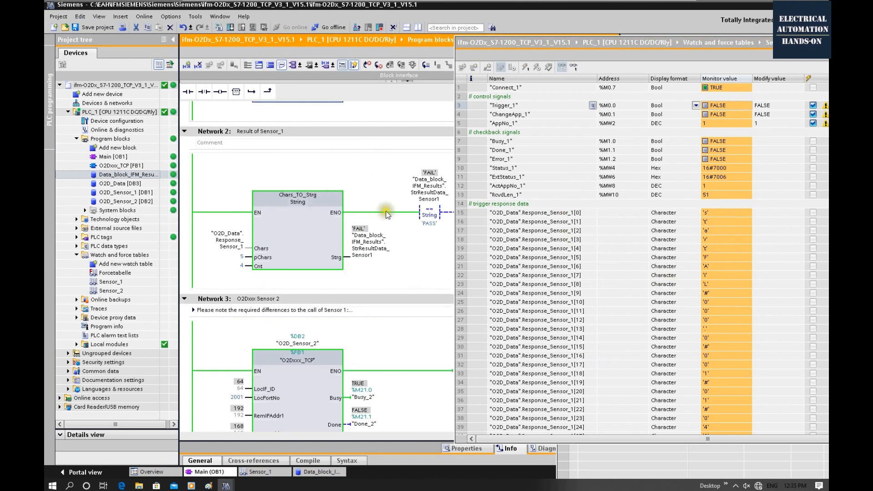
pyautogui.moveTo(523, 42); pyautogui.dragTo(617, 34)
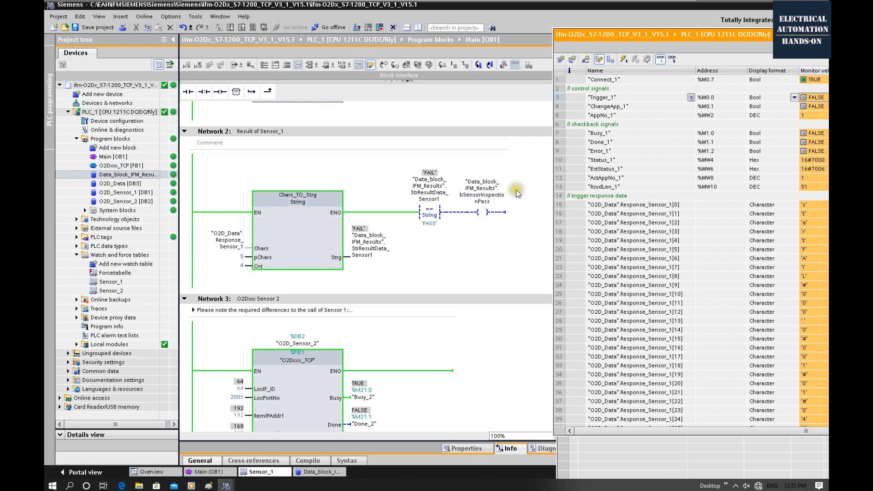
pyautogui.moveTo(659, 34); pyautogui.dragTo(612, 30)
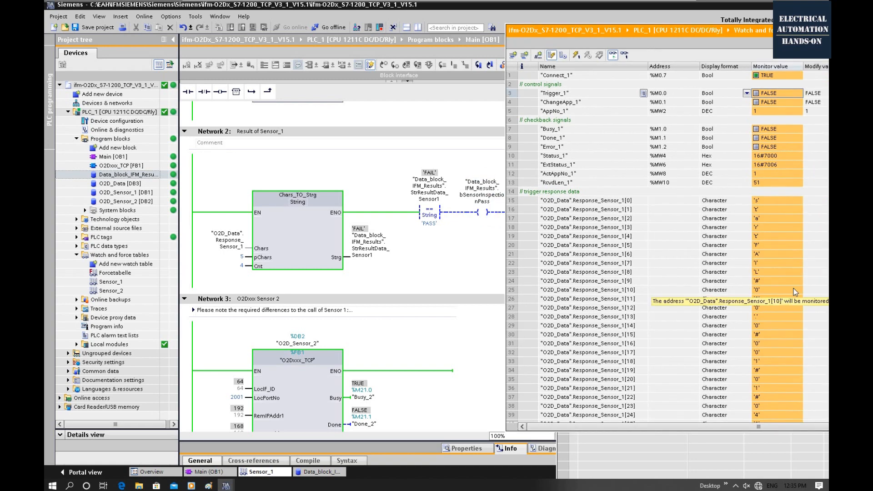